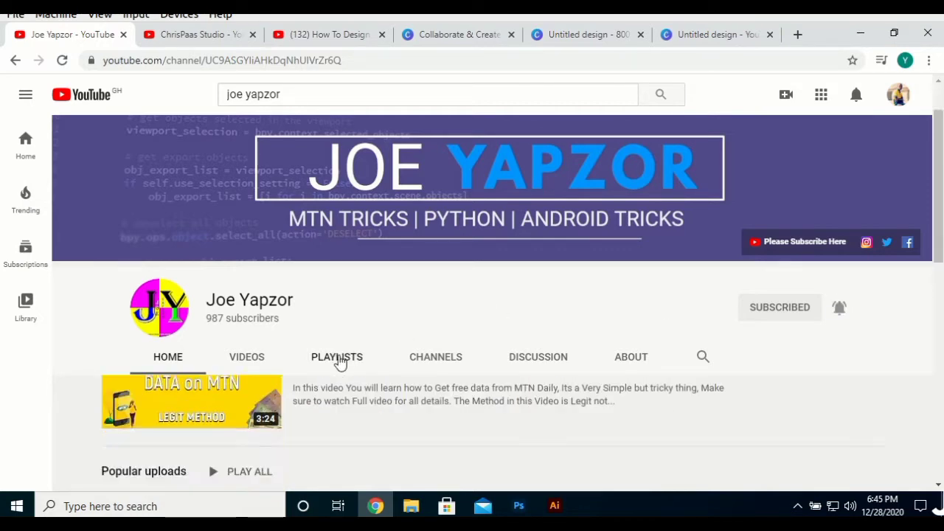
Step: From the avatar menu, go through Switch account to More accounts to list all channels
scroll(837, 317, "up", 4)
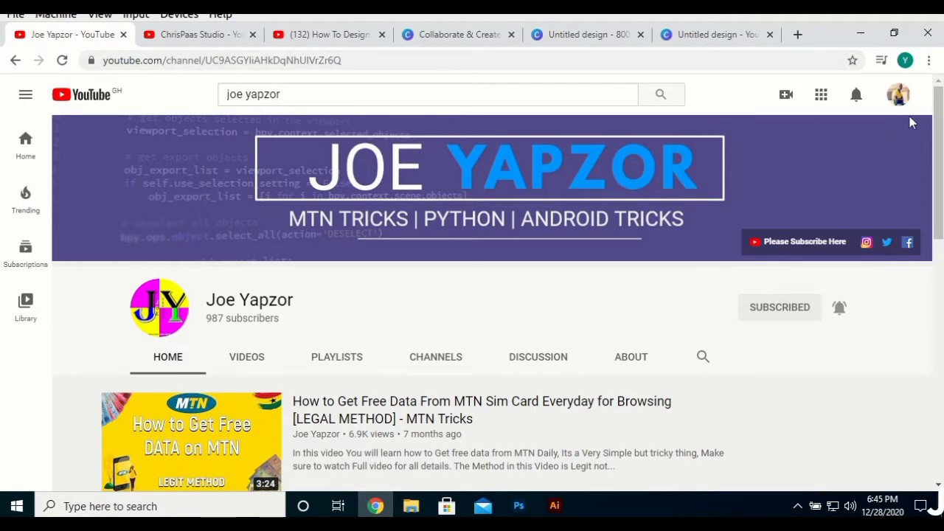
left_click(899, 97)
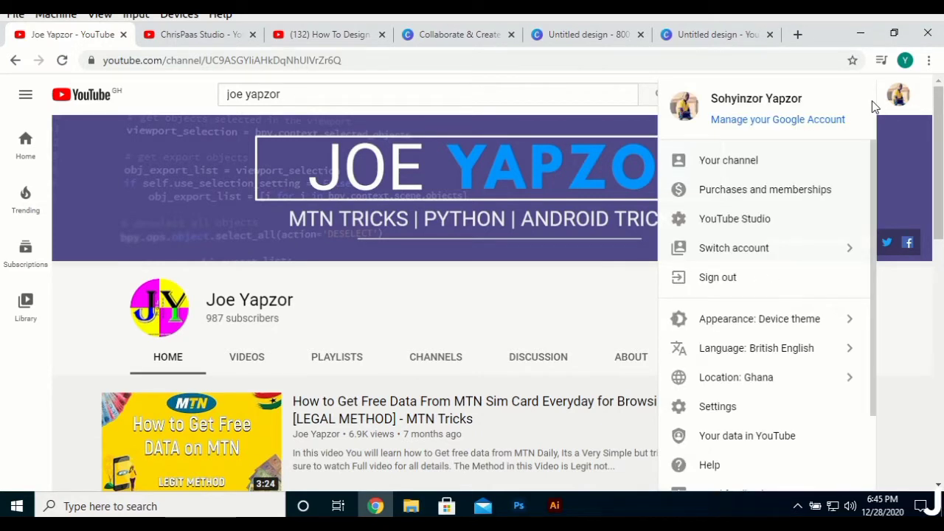
left_click(788, 249)
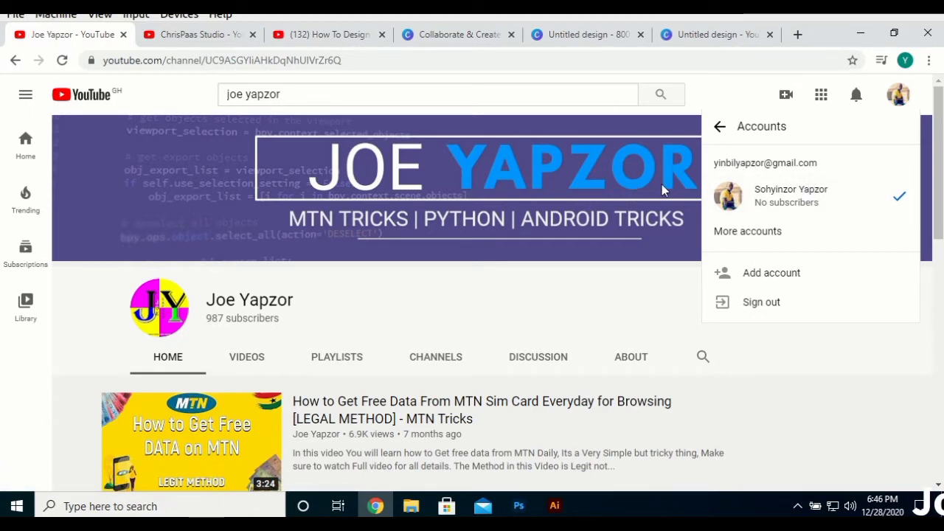
left_click(749, 235)
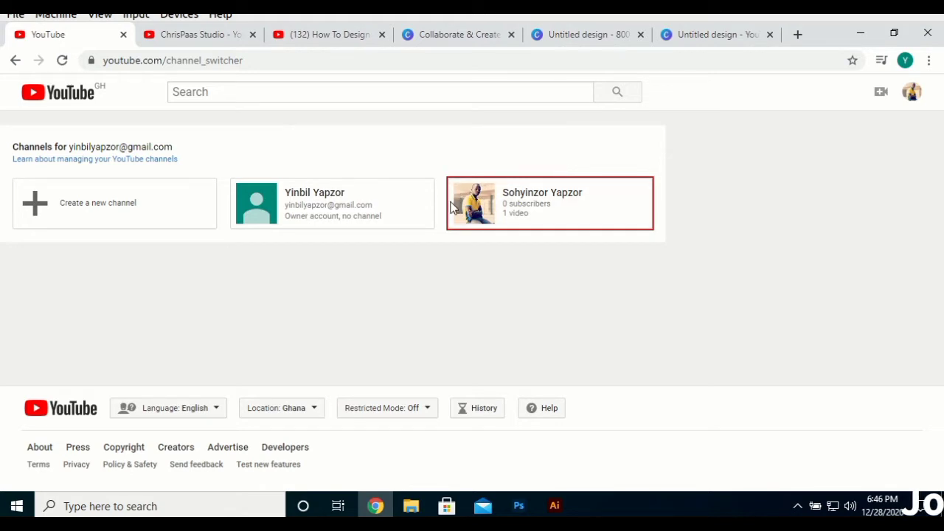
Step: Choose Create a new channel and focus the empty Brand Account name field
left_click(131, 210)
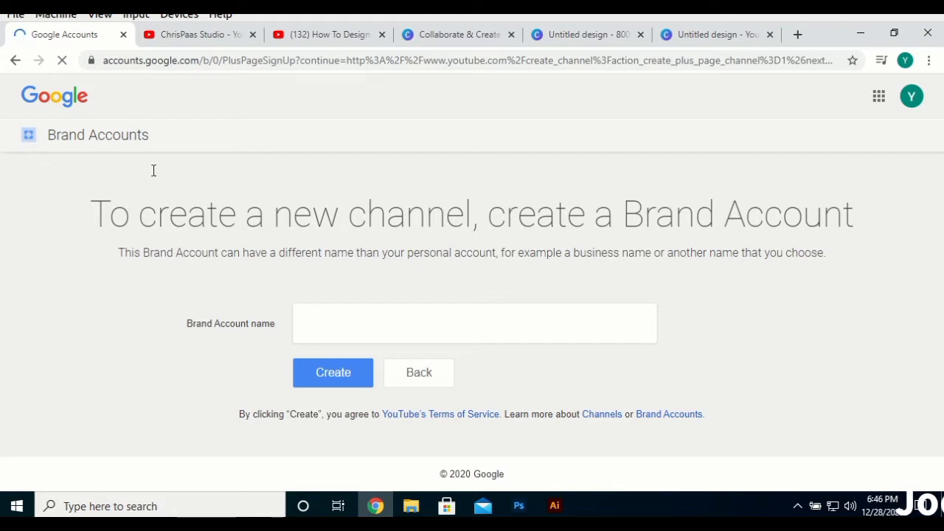
left_click(374, 316)
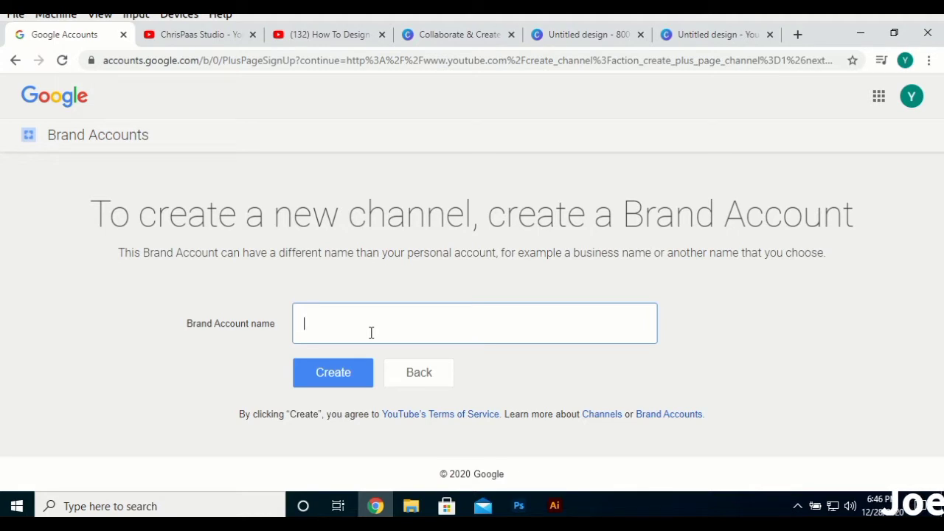
Step: Enter 'Joe Yapzor Inspires' as the Brand Account name, fixing a typo along the way
type("Yas")
key("BackSpace")
type("pzor ")
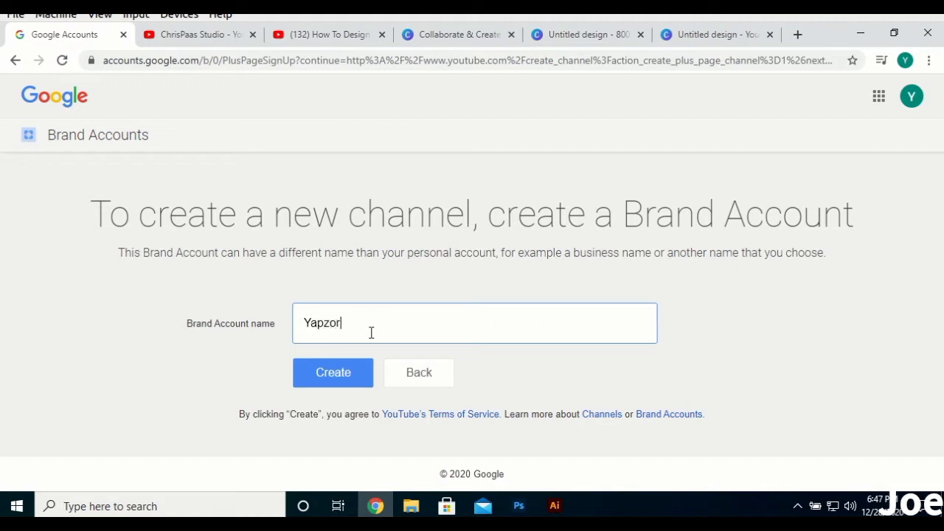
type("Inspires")
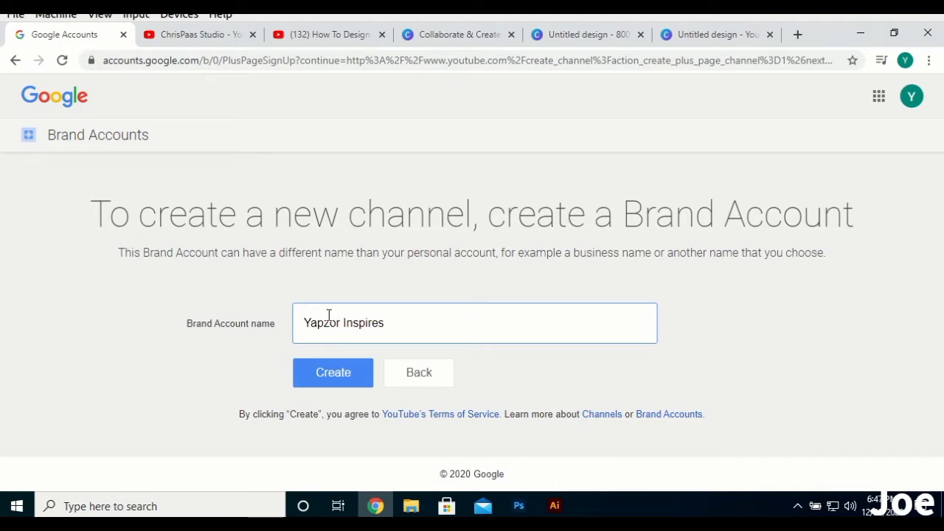
key("Home")
type("Joe")
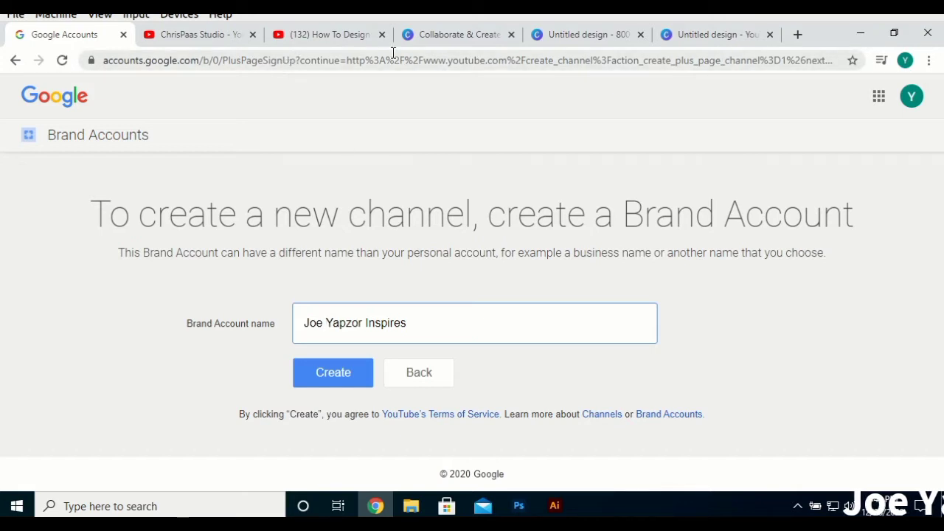
Step: Search 'how to choose a youtube channel name' in a new tab, then return to the Brand Account page
left_click(797, 37)
type("how to c")
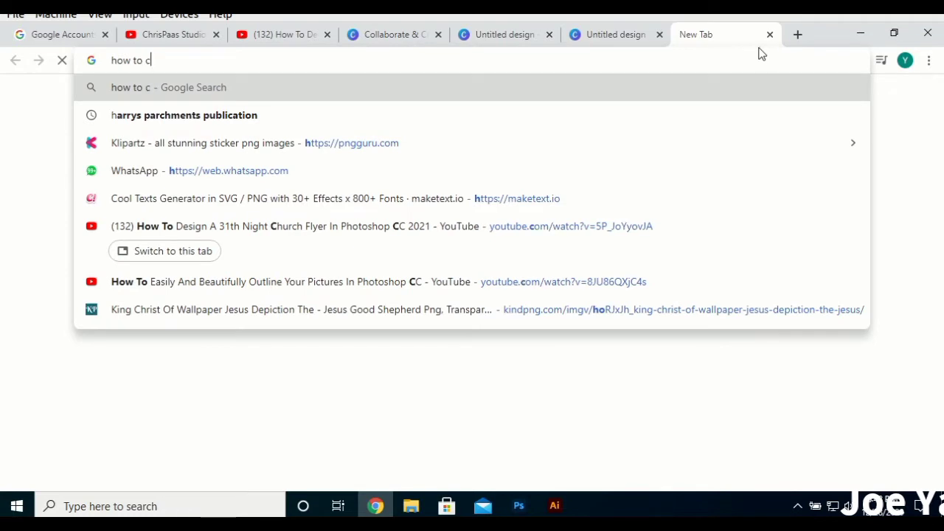
type("hoose a ")
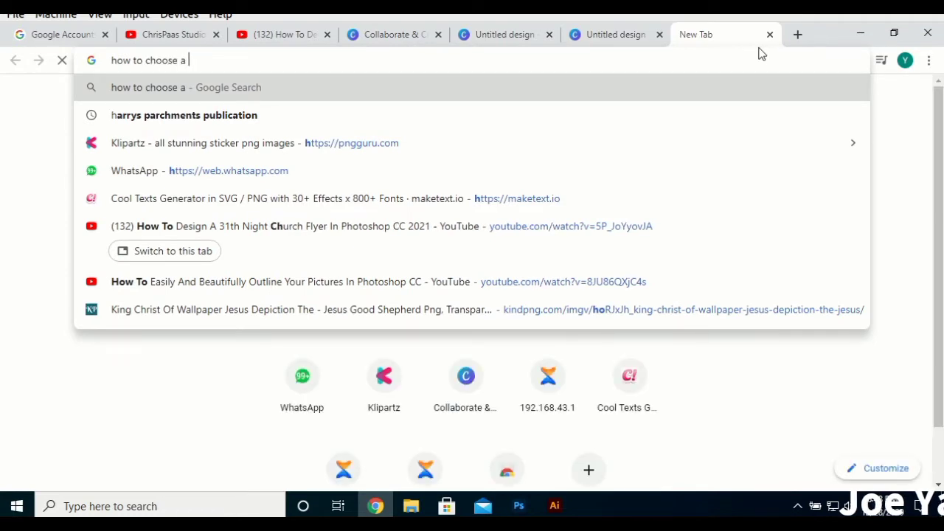
type("youtube channel name")
key("Return")
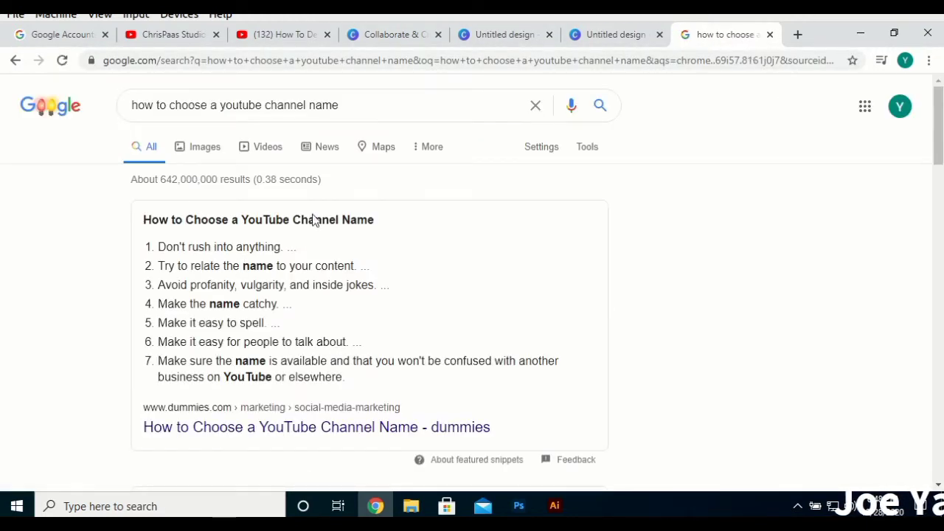
scroll(251, 365, "down", 2)
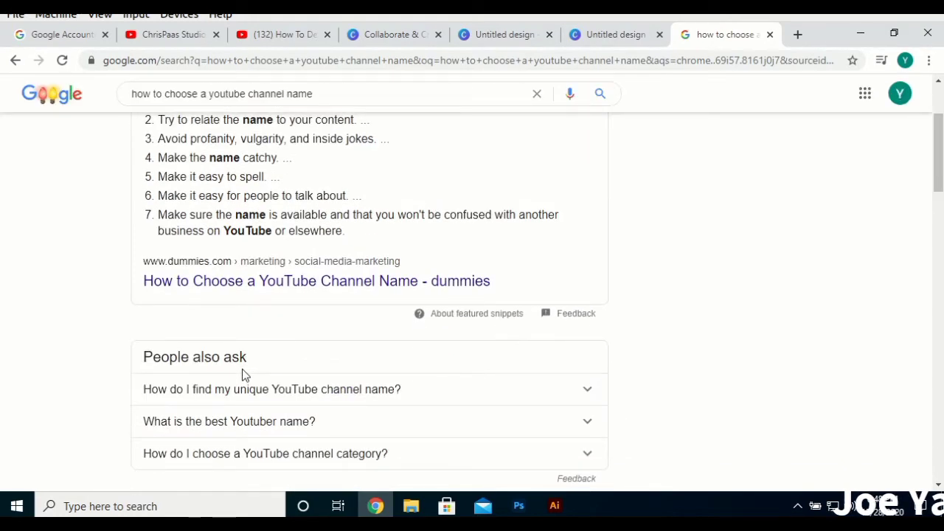
scroll(263, 364, "up", 2)
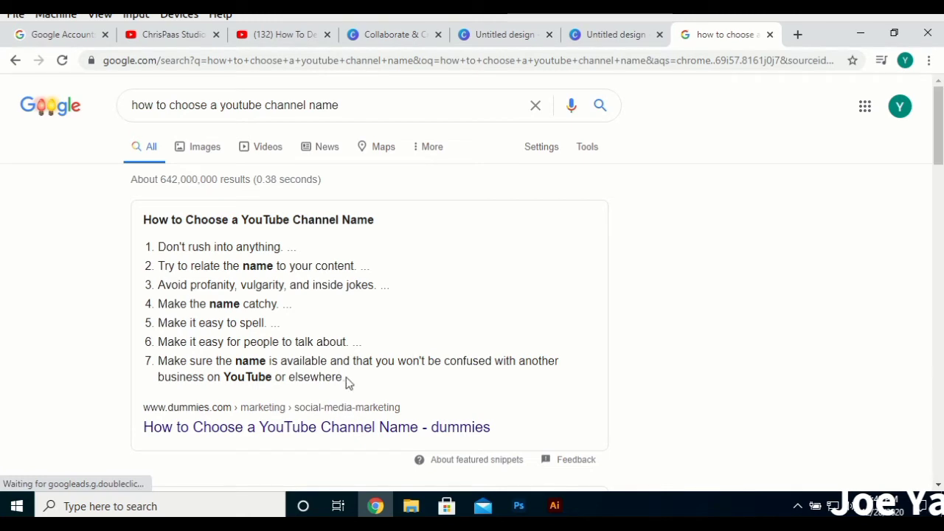
left_click(80, 35)
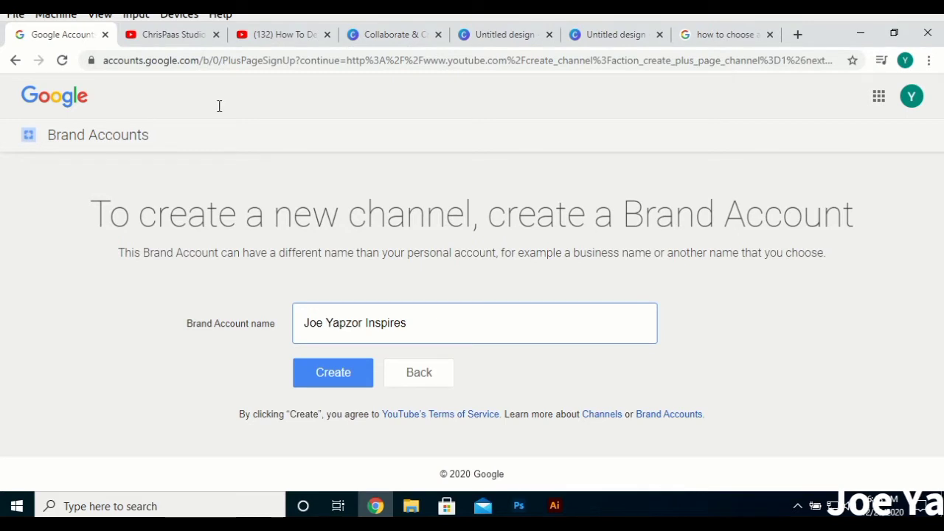
Step: Create the Brand Account, enter the phone number, and request the code by text message
left_click(338, 373)
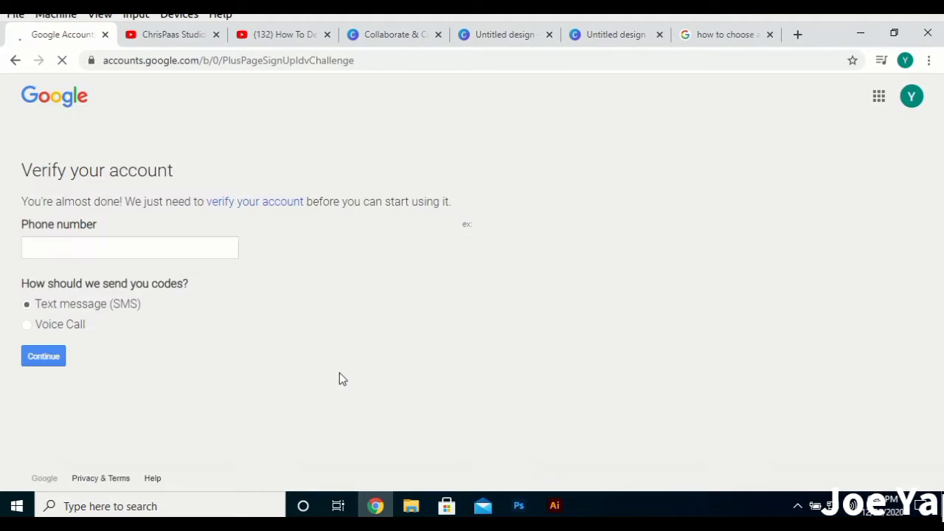
left_click(160, 245)
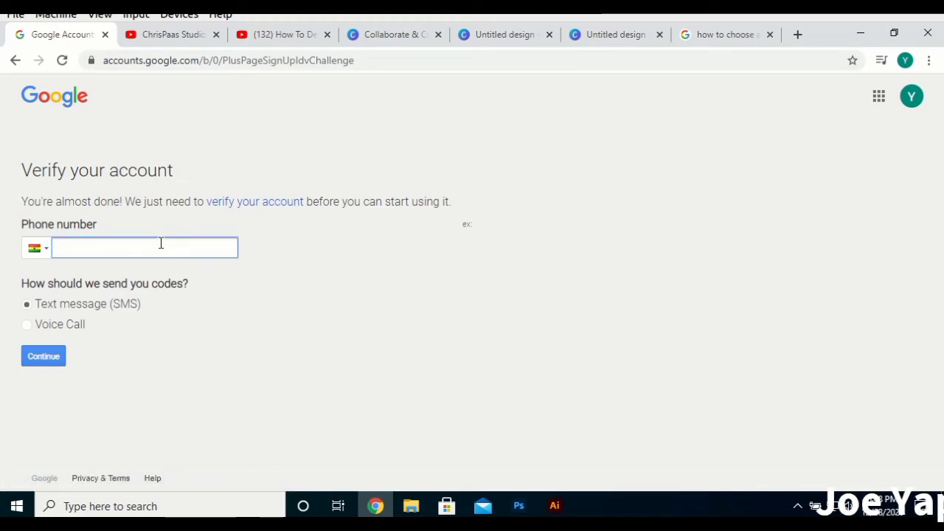
type("55 ")
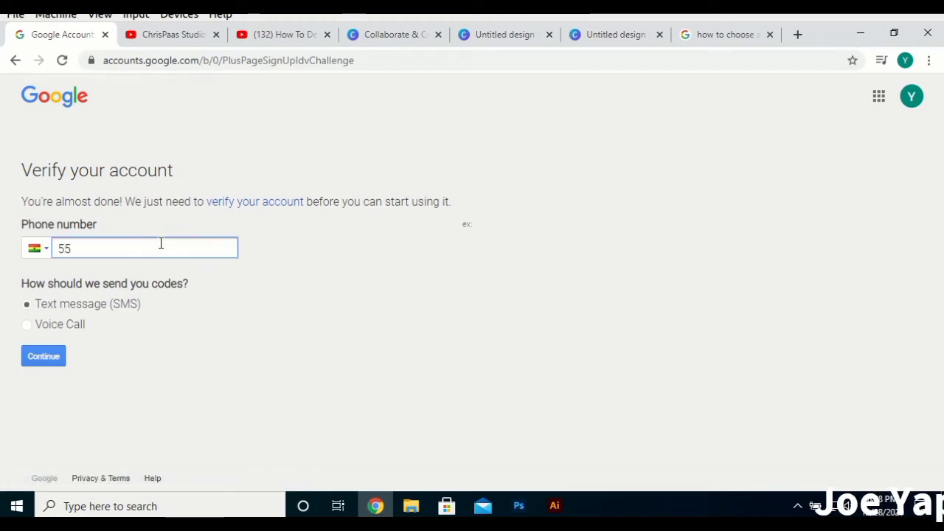
type("13532")
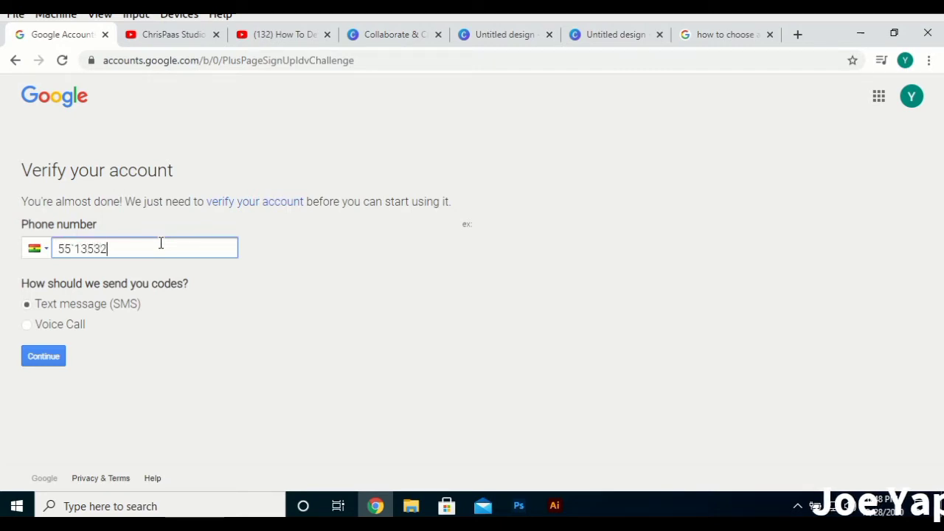
type("00")
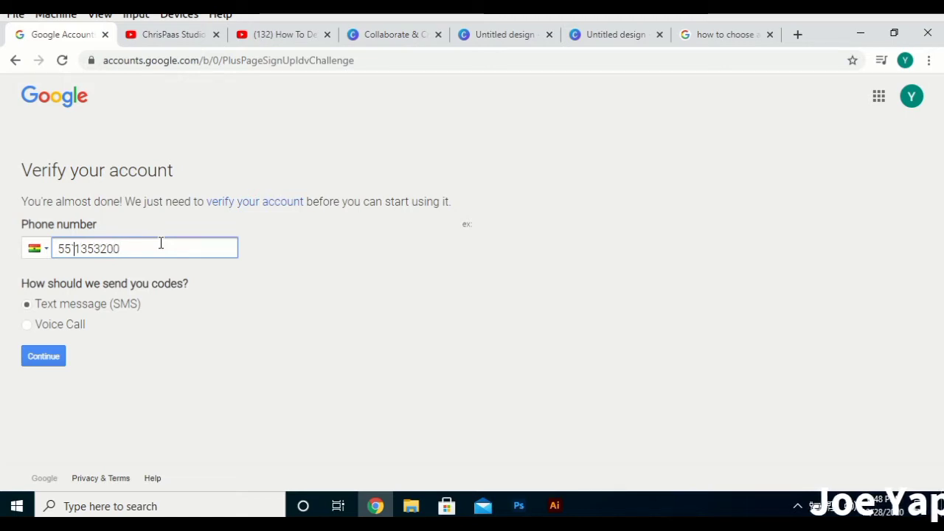
key("BackSpace")
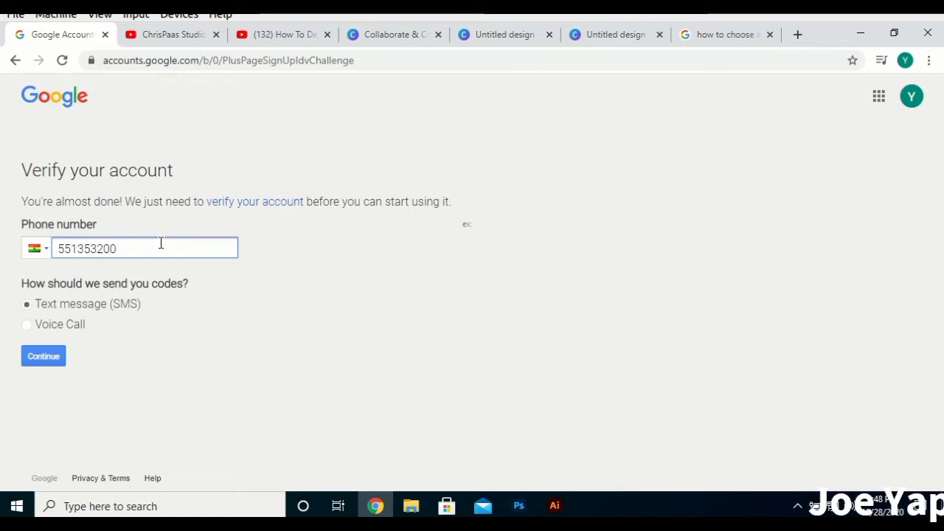
left_click(43, 358)
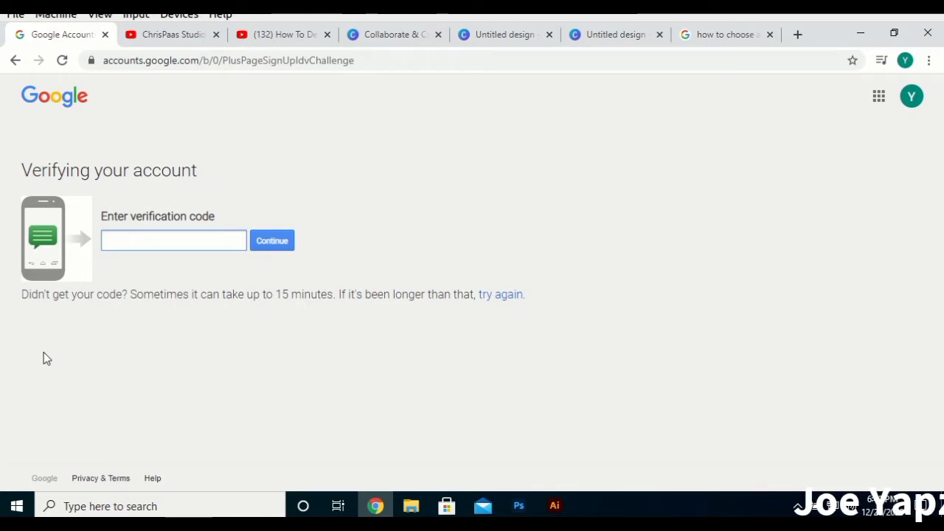
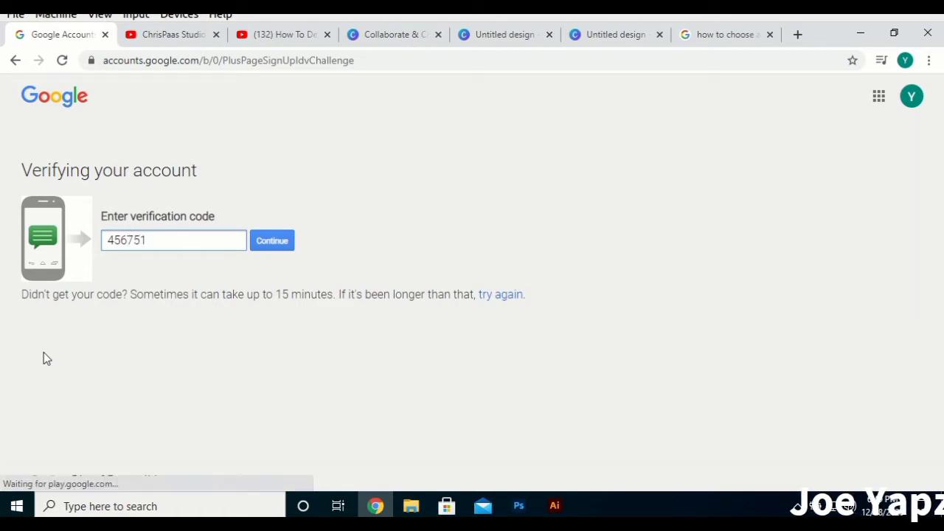
Step: Submit the SMS verification code to finish creating the Joe Yapzor Inspires channel
key("Return")
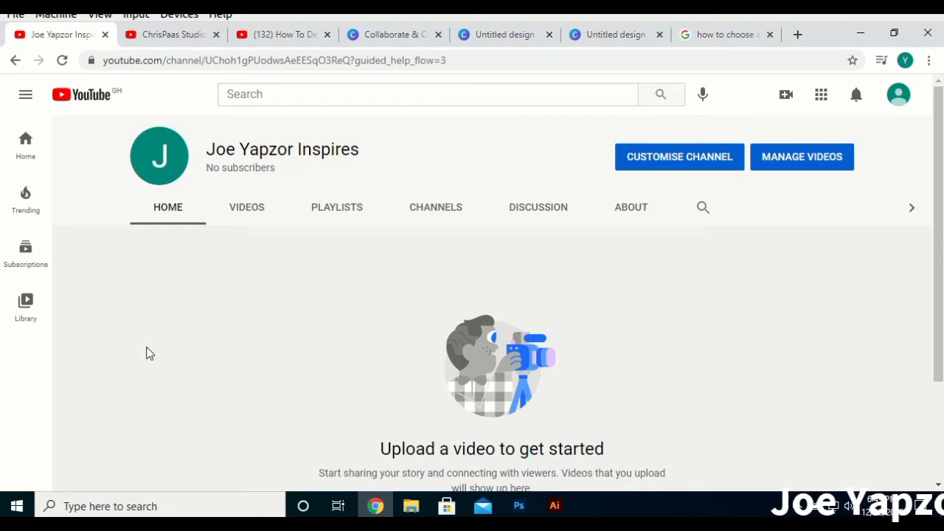
Step: Open Customise Channel for Joe Yapzor Inspires in a new YouTube Studio tab
scroll(96, 389, "down", 2)
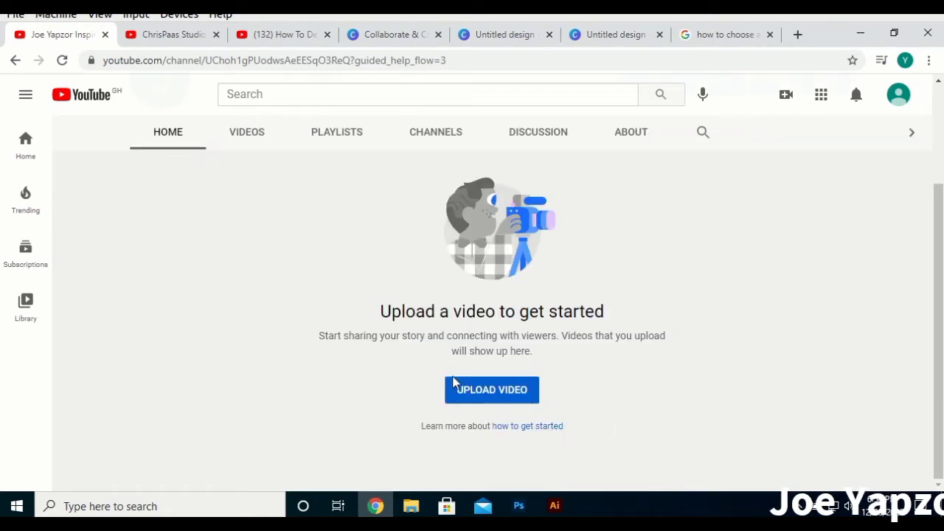
scroll(452, 381, "up", 2)
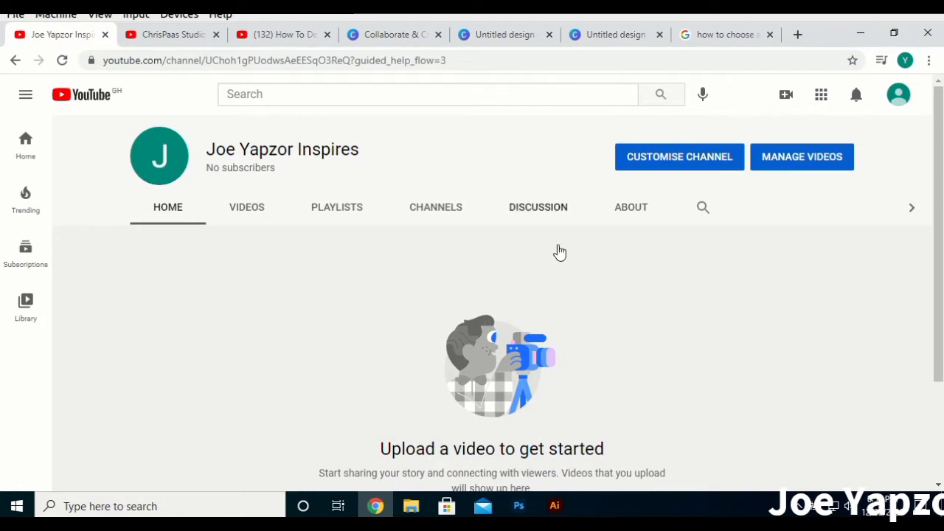
left_click(673, 163)
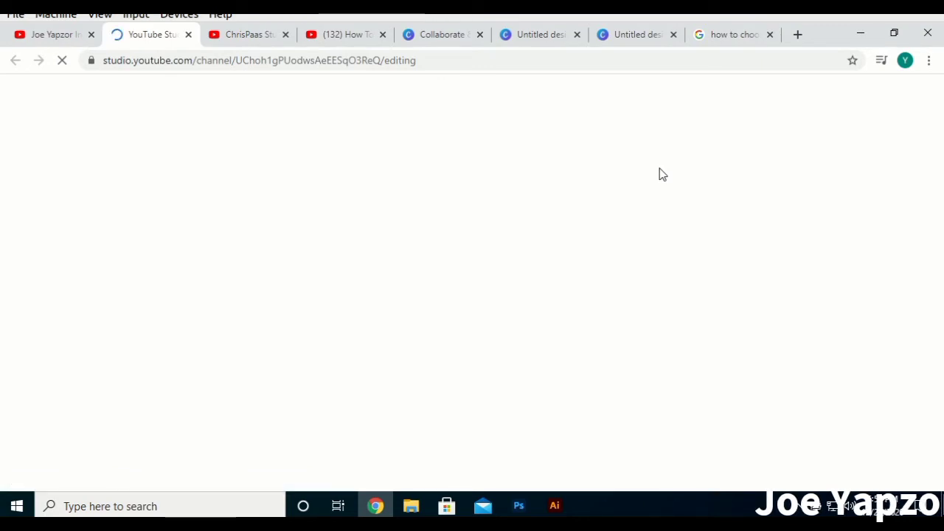
Step: In YouTube Studio, dismiss the 'Hello new YouTube Studio' welcome pop-up and the onboarding tip
left_click(63, 38)
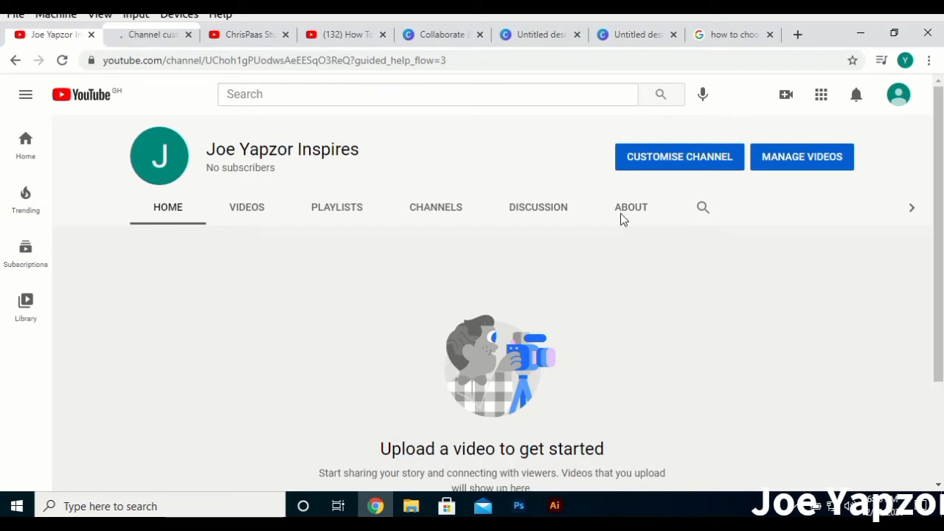
left_click(145, 43)
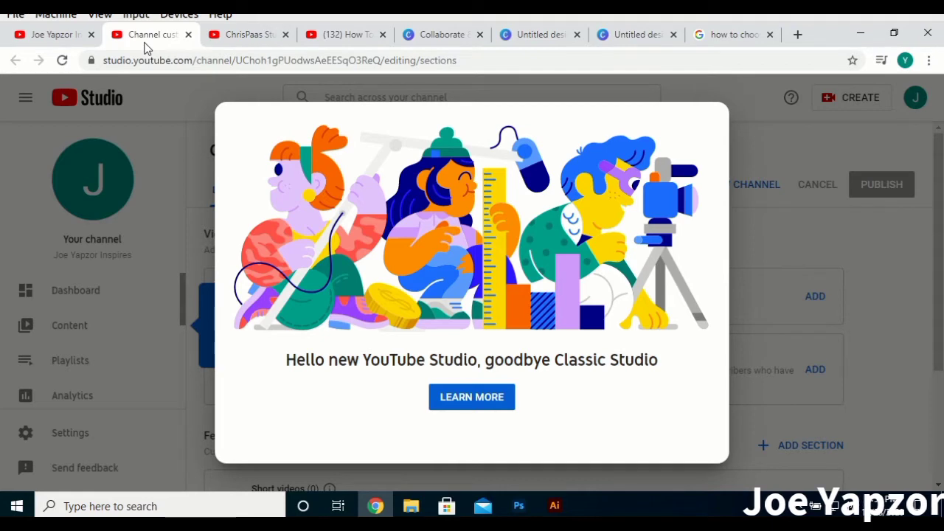
left_click(928, 265)
scroll(331, 269, "down", 2)
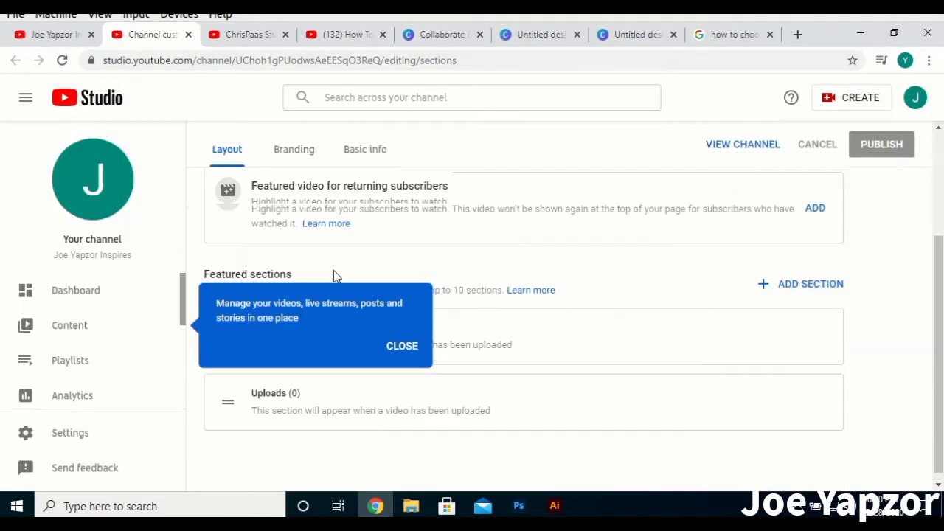
scroll(677, 374, "up", 1)
scroll(677, 374, "up", 2)
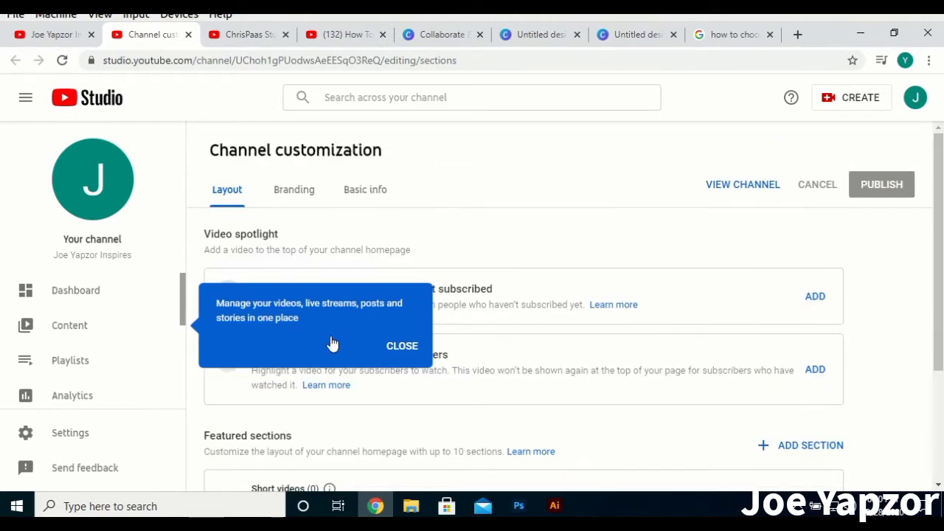
left_click(407, 352)
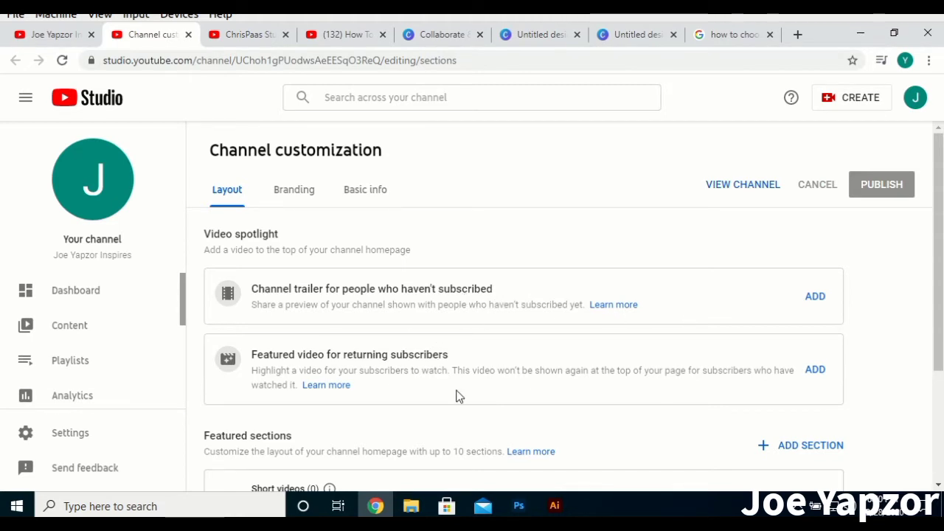
scroll(457, 396, "down", 1)
scroll(450, 402, "up", 1)
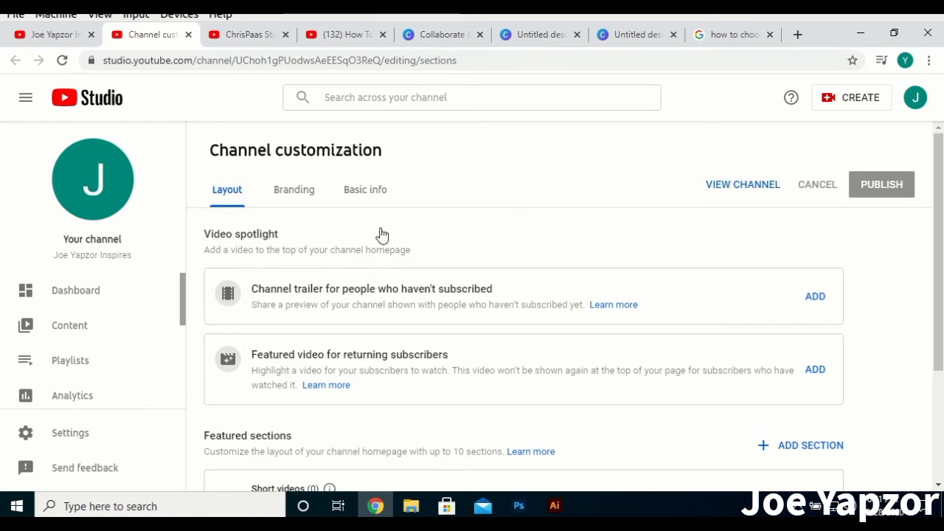
Step: Open the Branding settings for profile picture and banner, then return to the Canva design
left_click(301, 190)
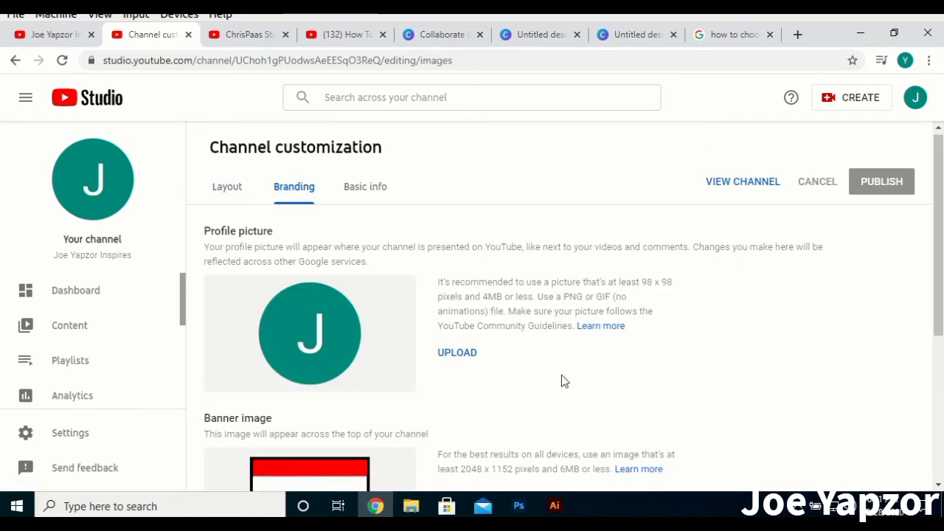
scroll(550, 378, "down", 3)
scroll(394, 253, "up", 3)
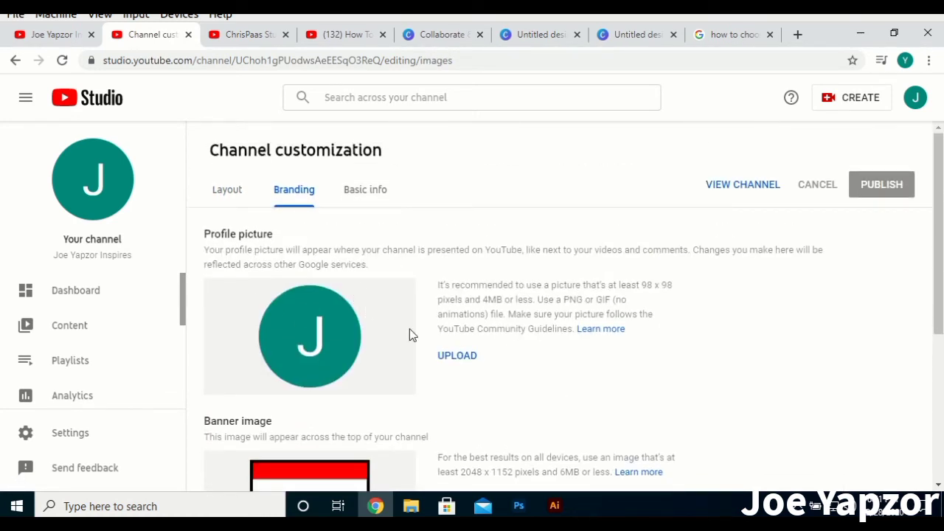
left_click(616, 38)
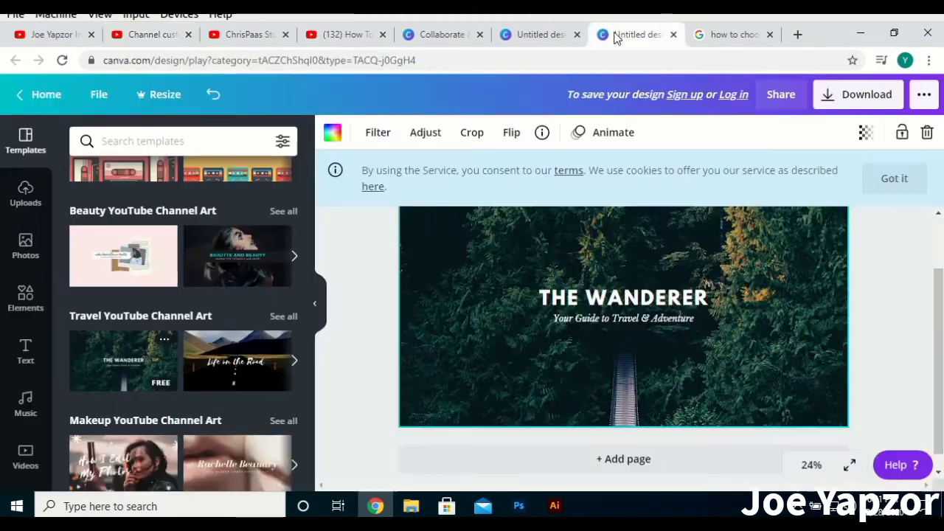
Step: Switch to the square FIRO THE FOODIE design, select its title, and browse the Templates panel
left_click(546, 32)
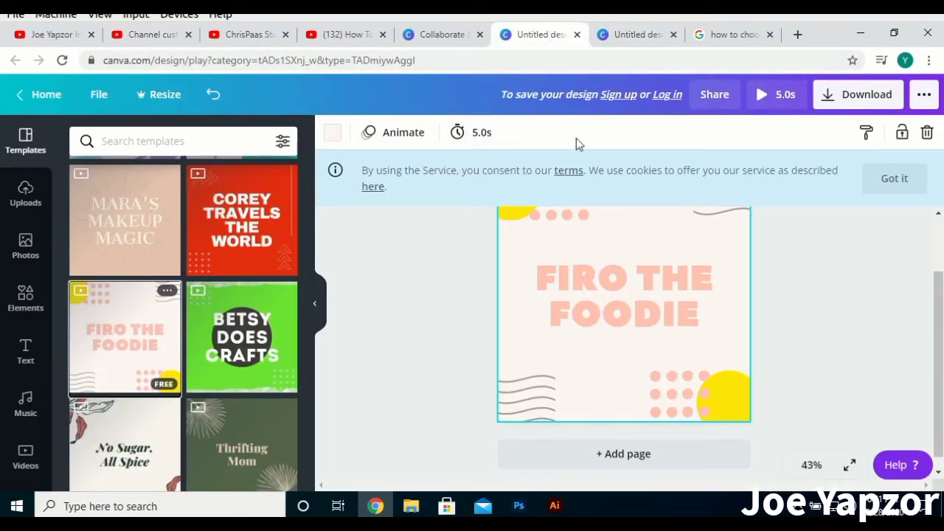
left_click(621, 313)
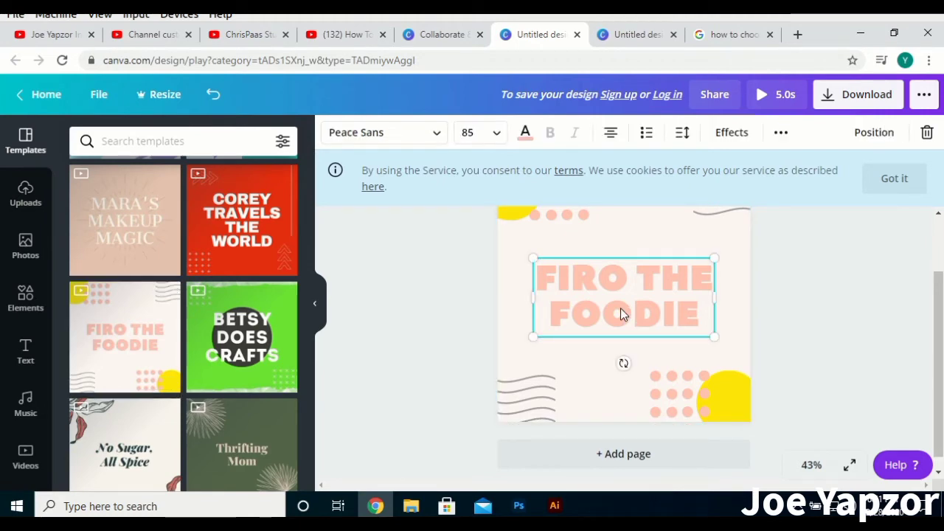
scroll(219, 362, "down", 3)
scroll(220, 361, "down", 3)
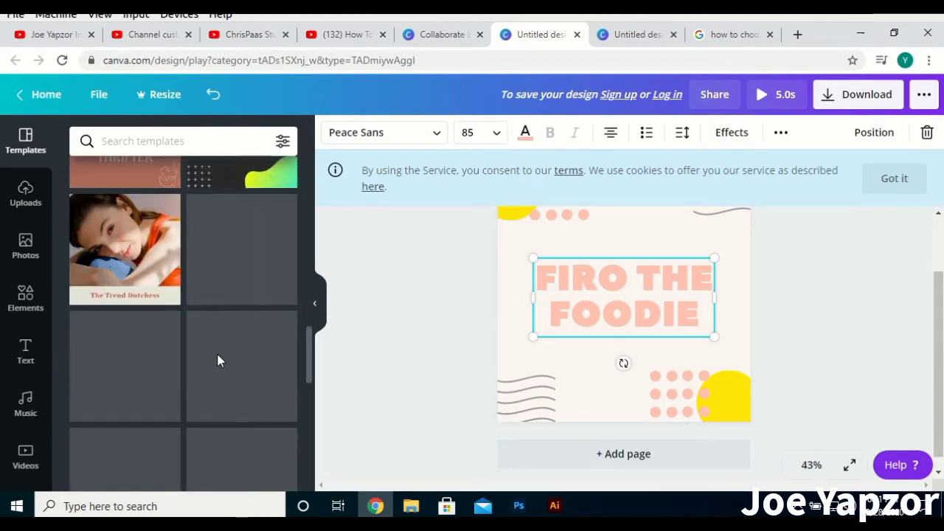
scroll(217, 362, "up", 4)
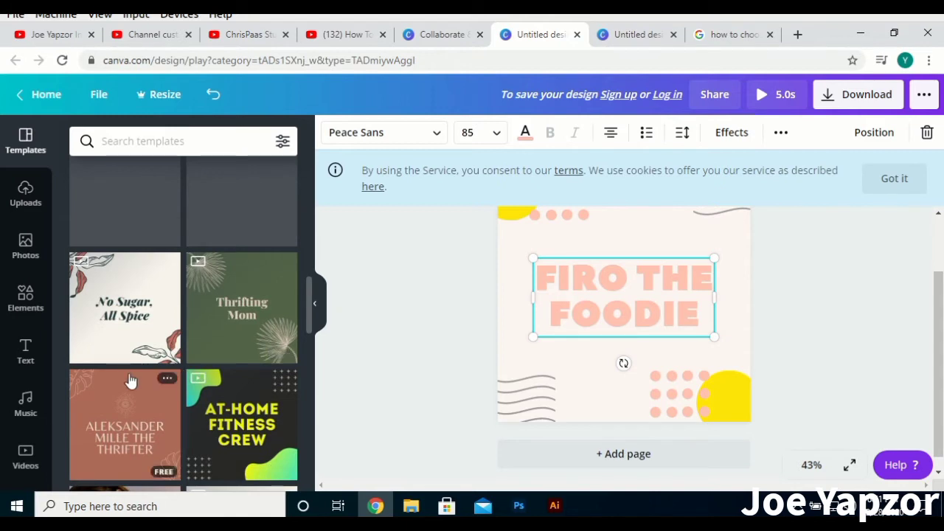
Step: Apply the No Sugar, All Spice template and retitle it 'Joe Yapzor' / 'Inspires' on two lines
left_click(125, 308)
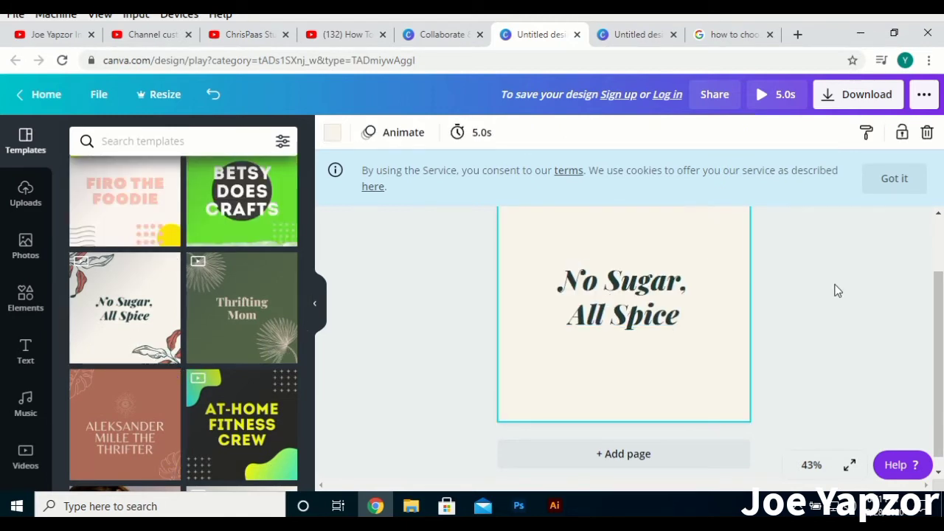
left_click(631, 305)
left_click(644, 290)
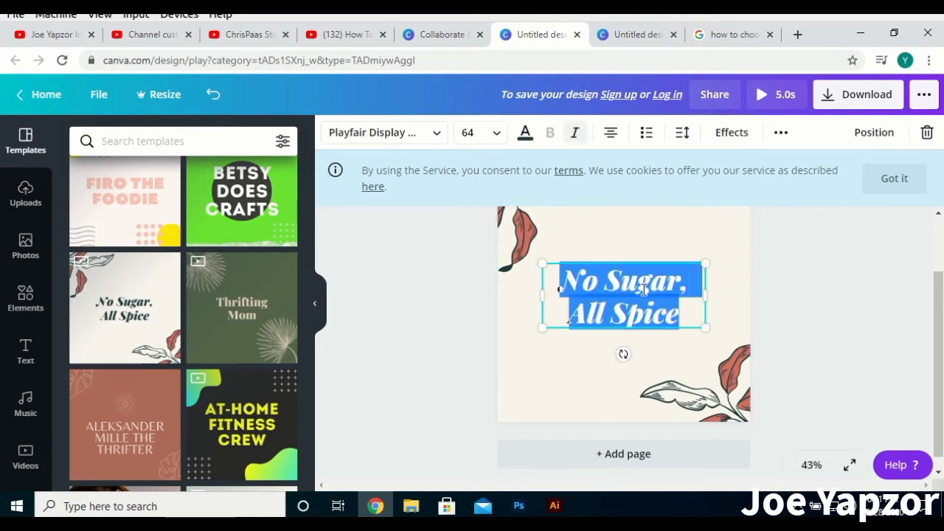
type("Joe Yapzor")
key("Return")
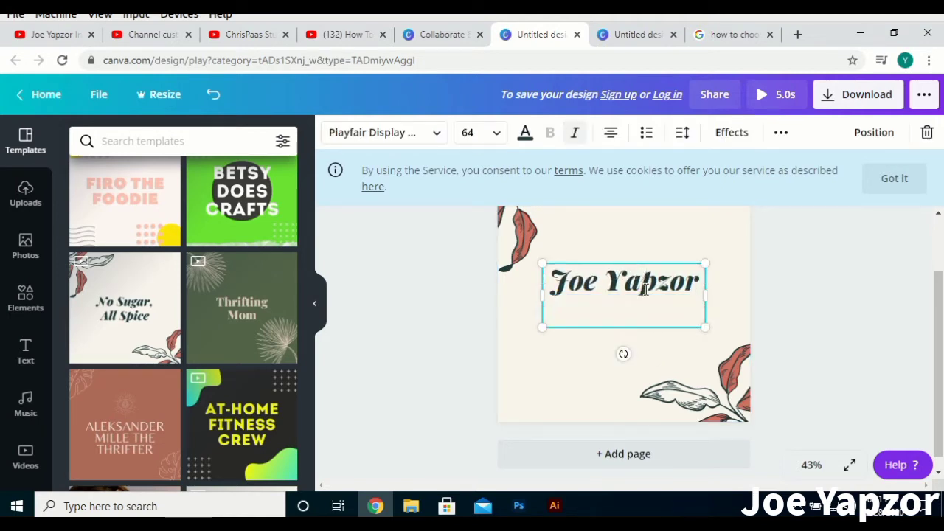
type("Inspires")
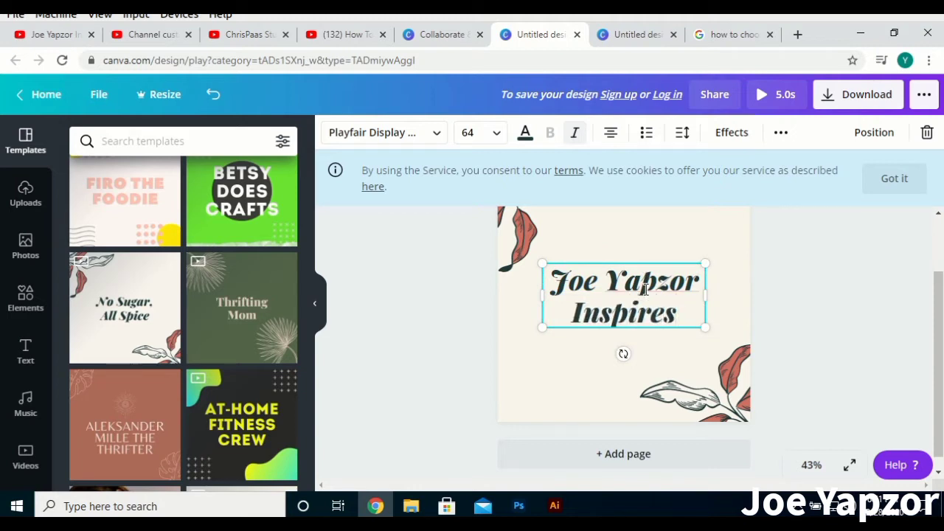
Step: Enlarge the Joe Yapzor Inspires title to size 71.7 and deselect it
scroll(693, 295, "up", 1)
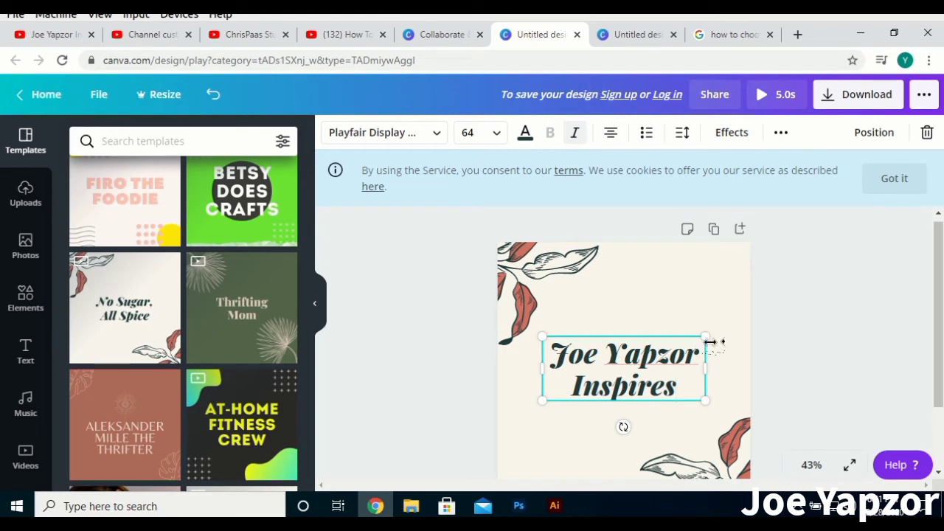
left_click_drag(708, 337, 719, 322)
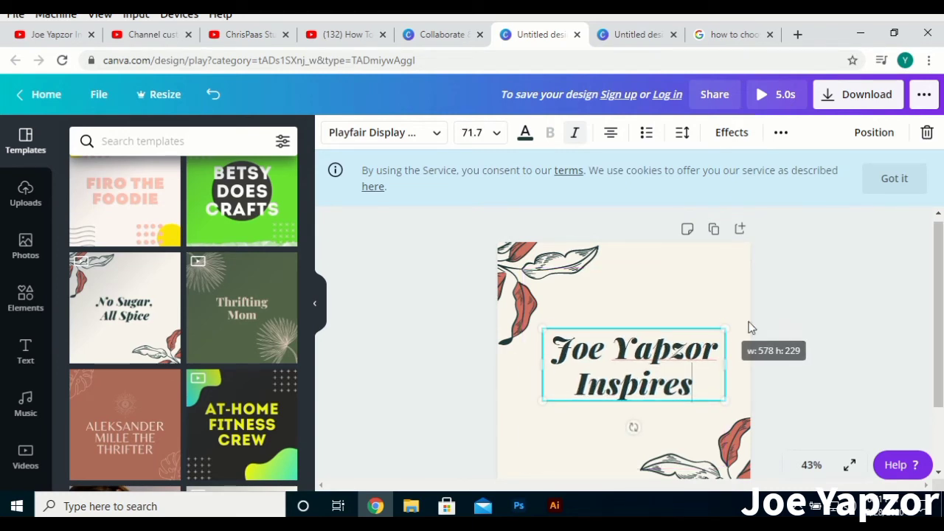
left_click(798, 326)
scroll(698, 362, "down", 1)
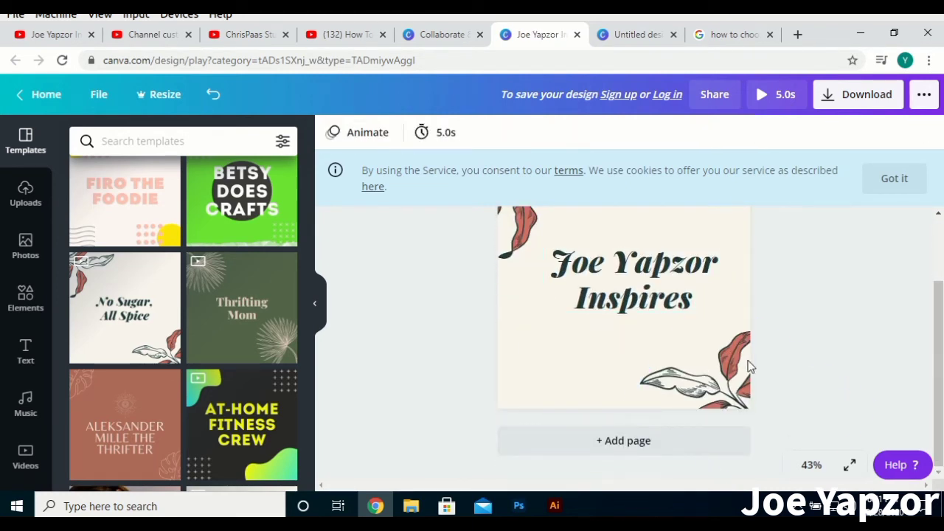
scroll(676, 326, "up", 1)
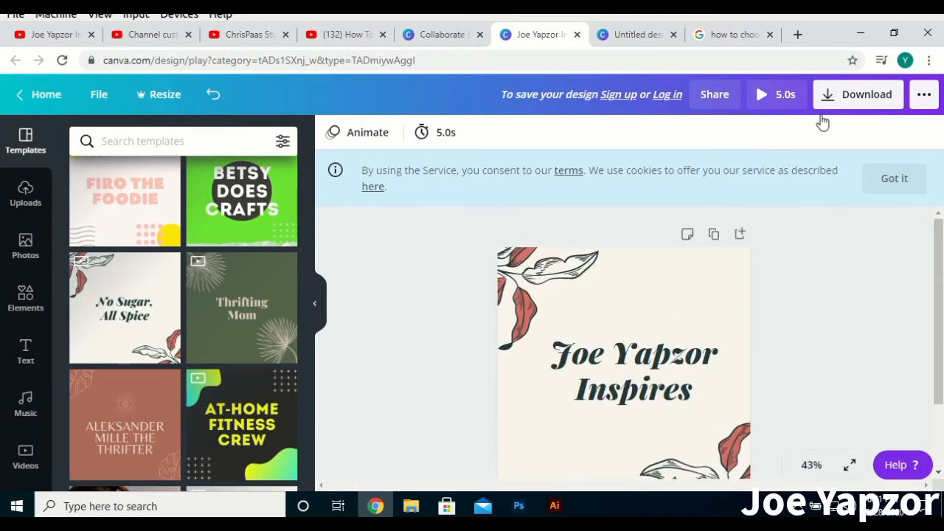
Step: Download the Joe Yapzor Inspires design as a PNG and dismiss the Design Downloaded message
left_click(844, 96)
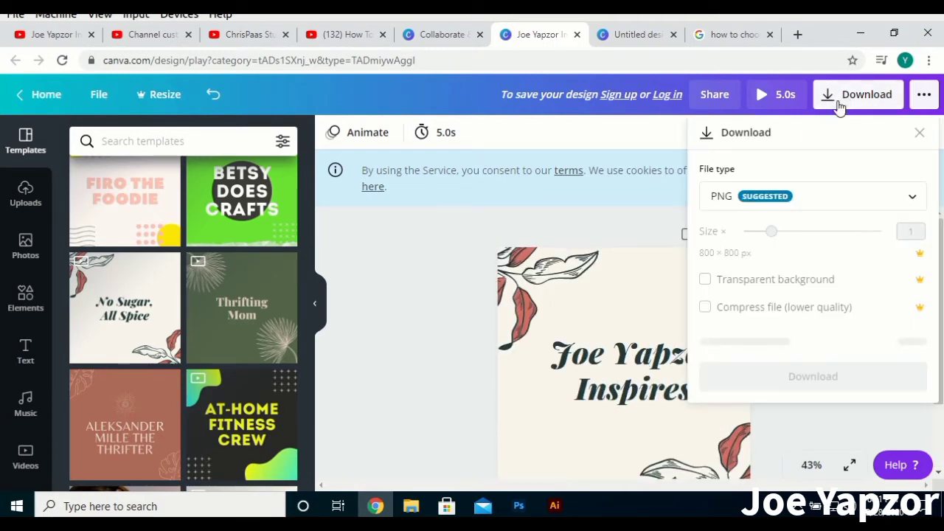
left_click(804, 343)
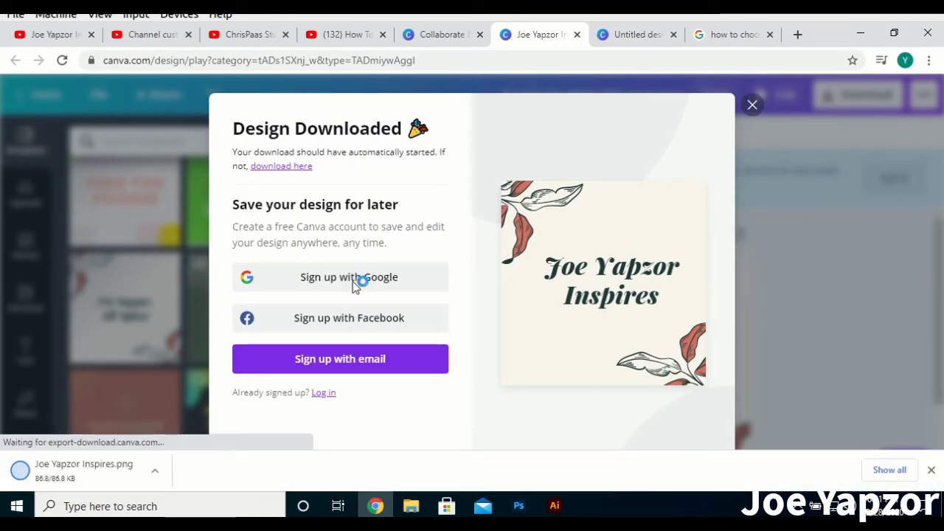
left_click(745, 102)
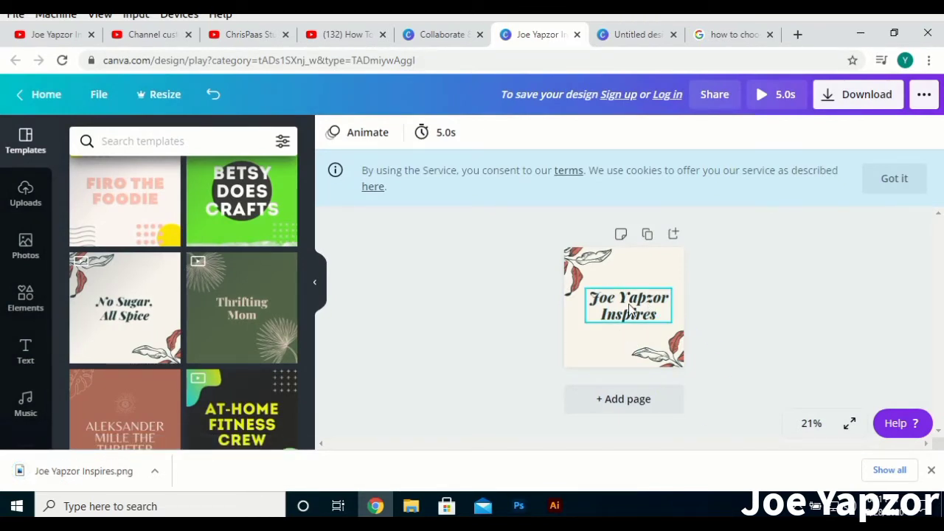
scroll(630, 309, "up", 5)
scroll(643, 310, "down", 5)
Step: Pick Joe Yapzor Inspires.png from Downloads as the channel's new profile picture
left_click(136, 36)
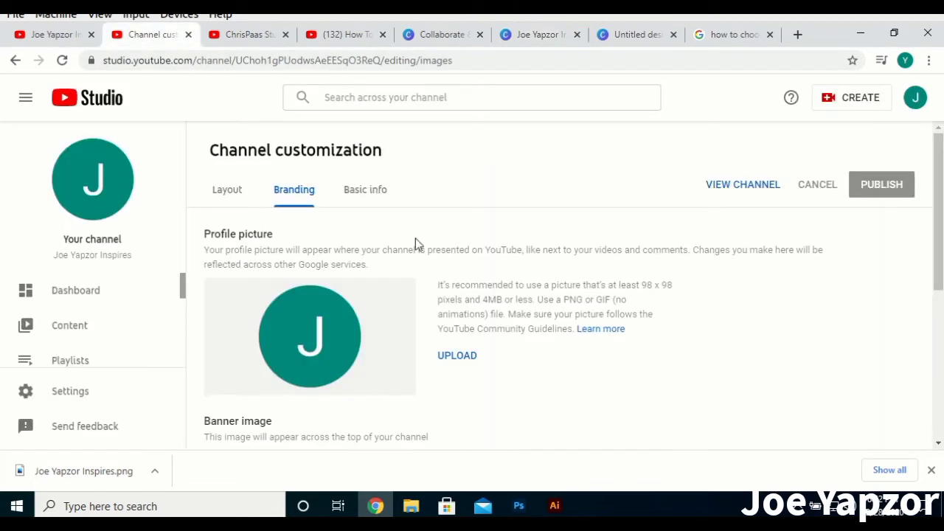
left_click(451, 365)
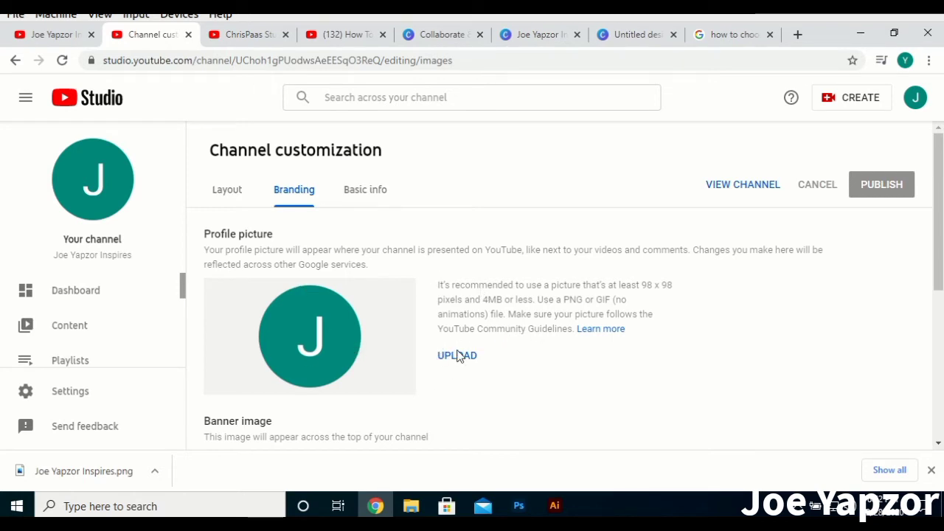
scroll(457, 347, "down", 2)
left_click(458, 212)
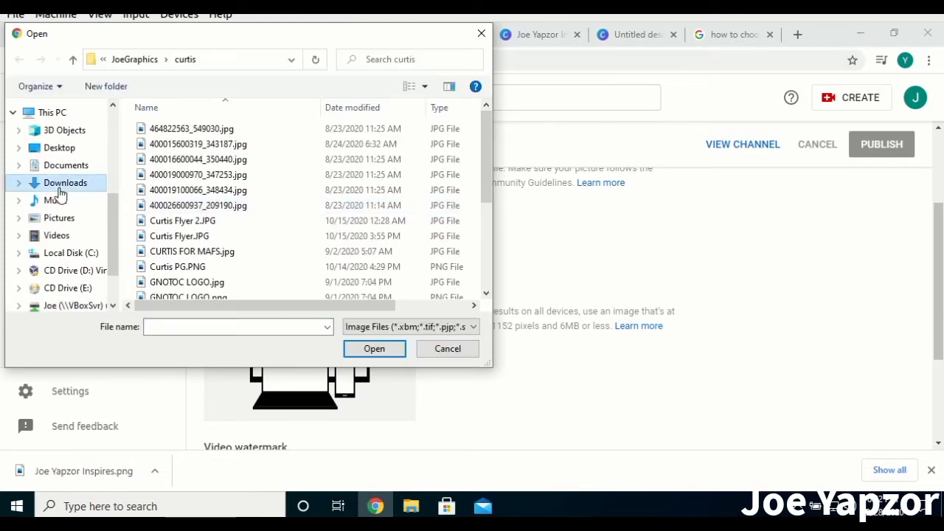
left_click(59, 186)
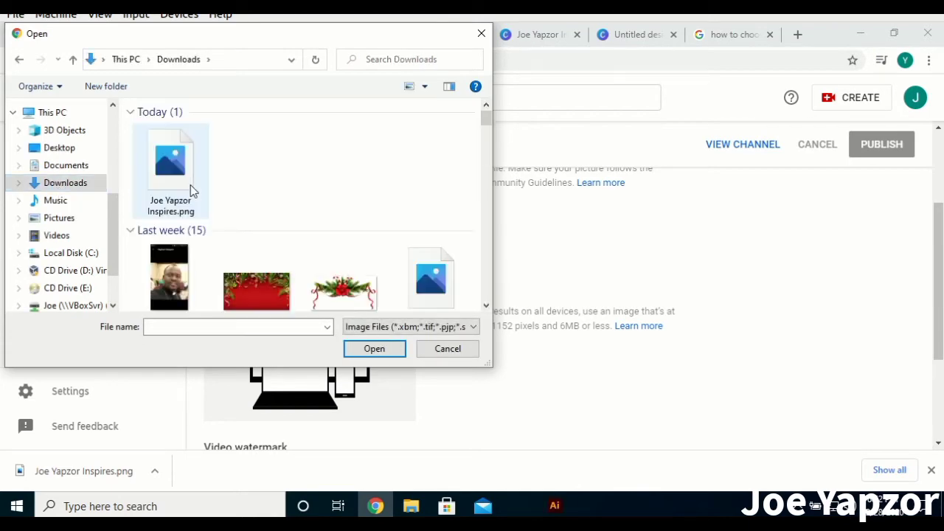
left_click(180, 173)
left_click(374, 349)
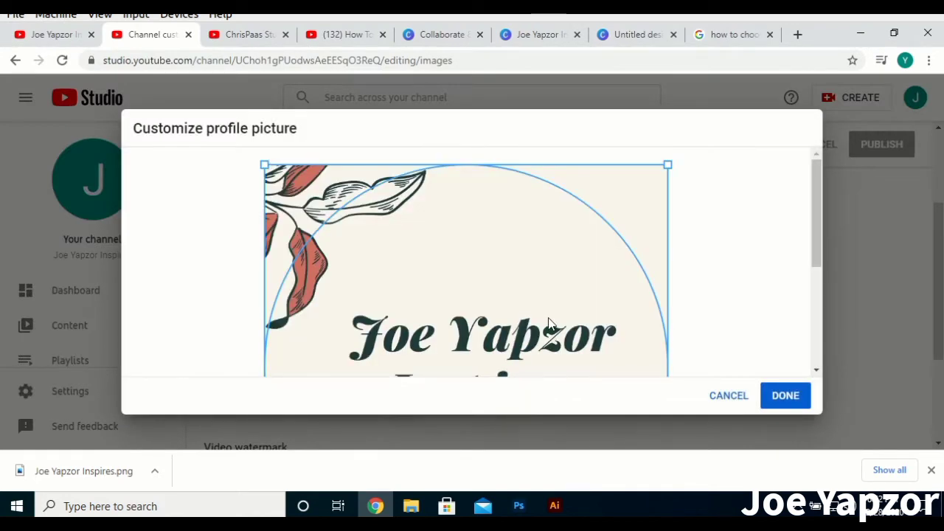
Step: Zoom the page out and confirm the profile picture crop with DONE
scroll(548, 323, "down", 3)
key("ctrl+minus")
key("ctrl+minus")
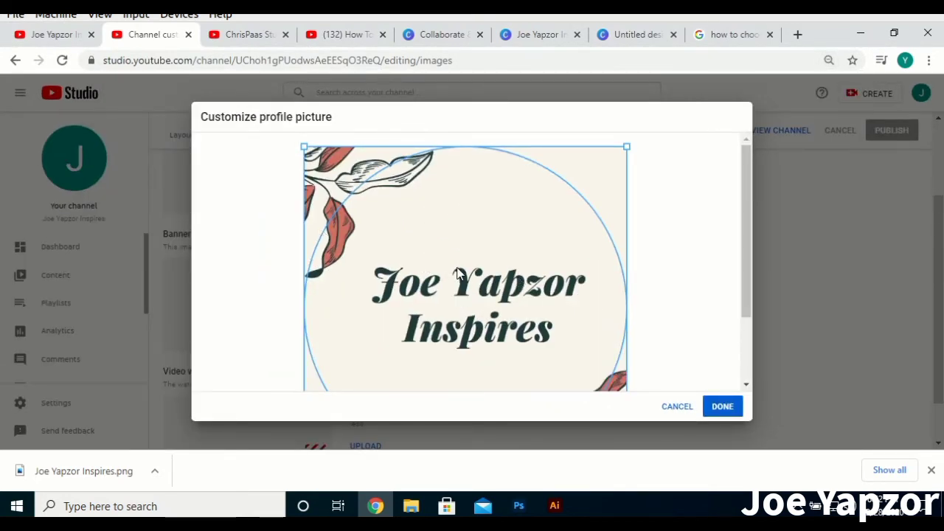
scroll(702, 322, "down", 1)
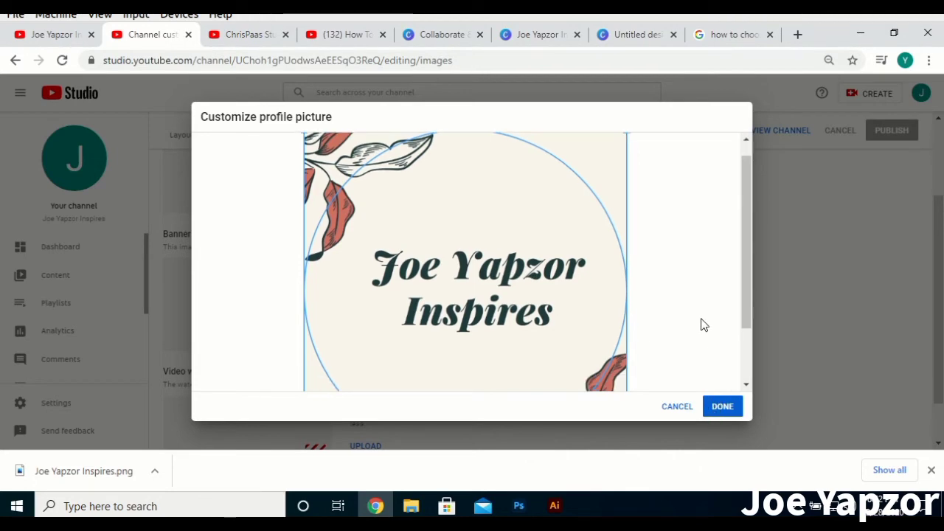
scroll(706, 347, "down", 2)
left_click(721, 406)
Step: Review the Branding page showing the new profile picture, then go to the ChrisPaas Studio tab
scroll(463, 378, "up", 2)
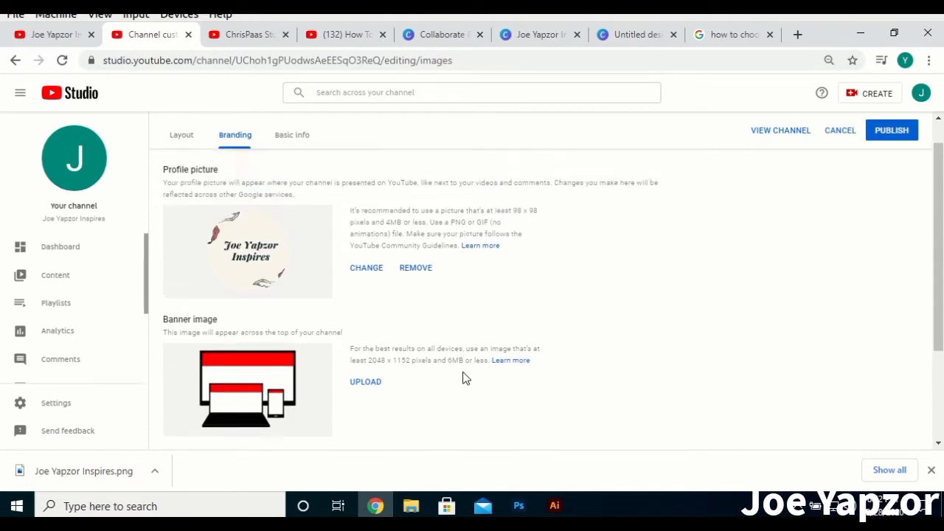
scroll(383, 390, "down", 1)
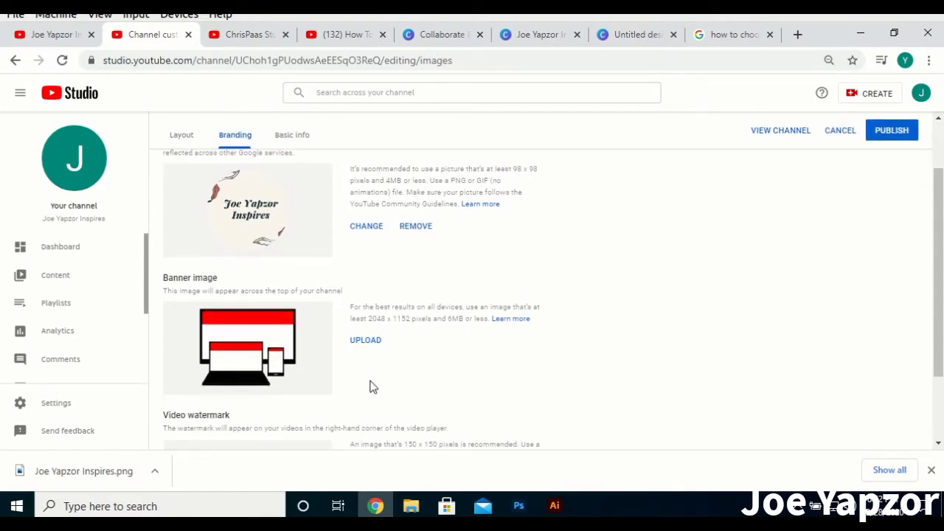
scroll(447, 337, "up", 1)
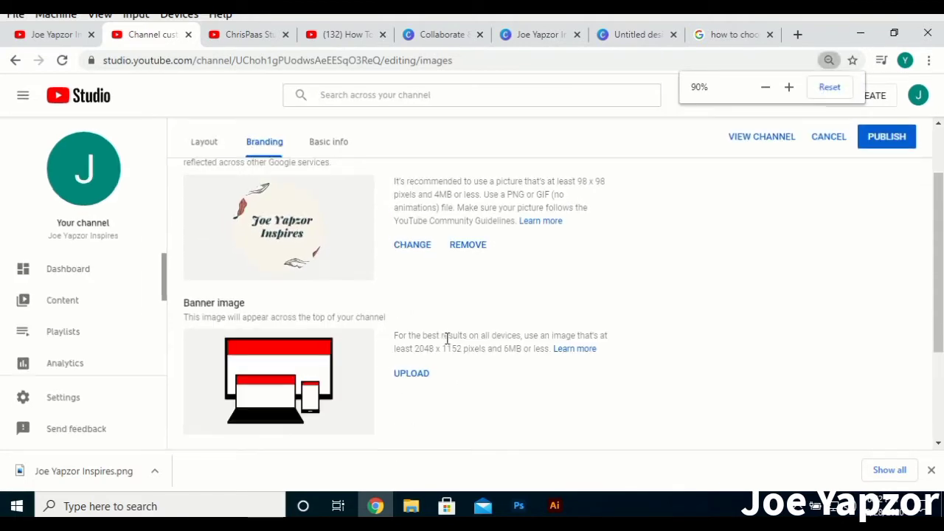
scroll(447, 334, "up", 2)
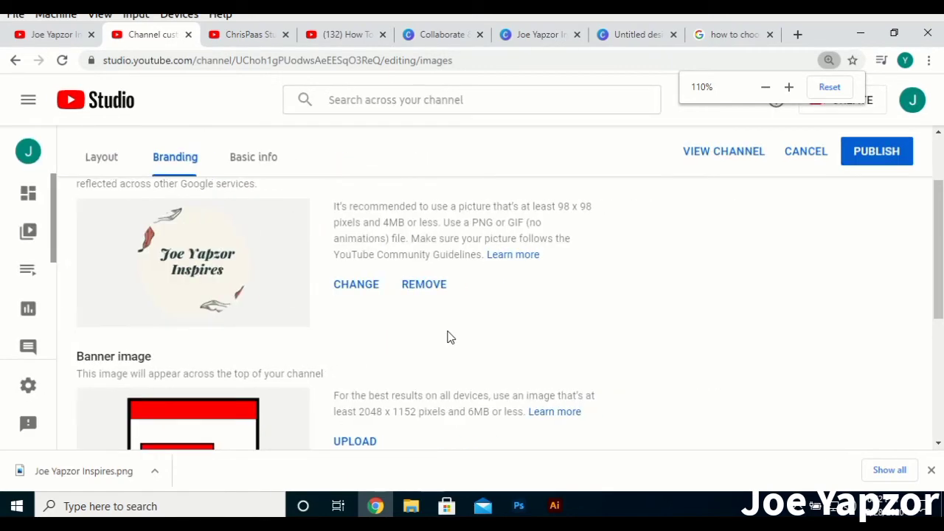
scroll(451, 337, "down", 1)
left_click(239, 34)
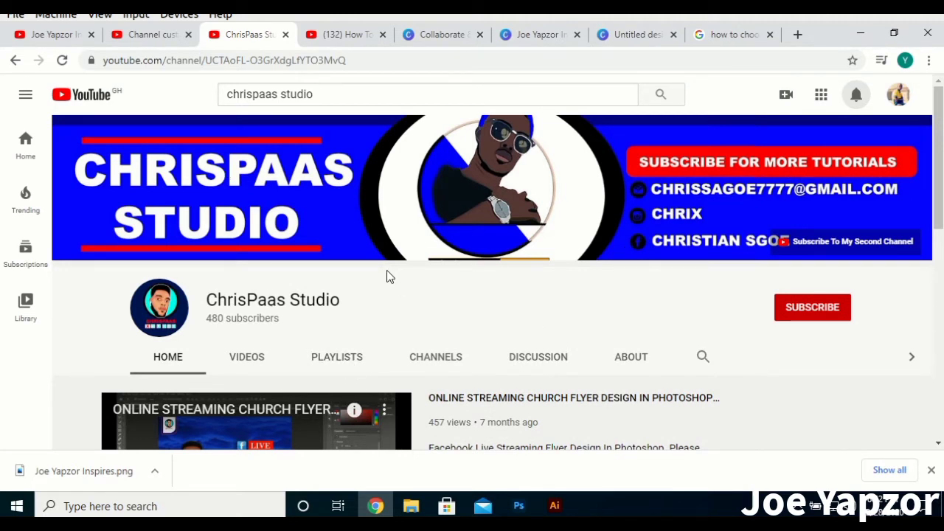
Step: Subscribe to the ChrisPaas Studio channel with notifications set to All
left_click(815, 314)
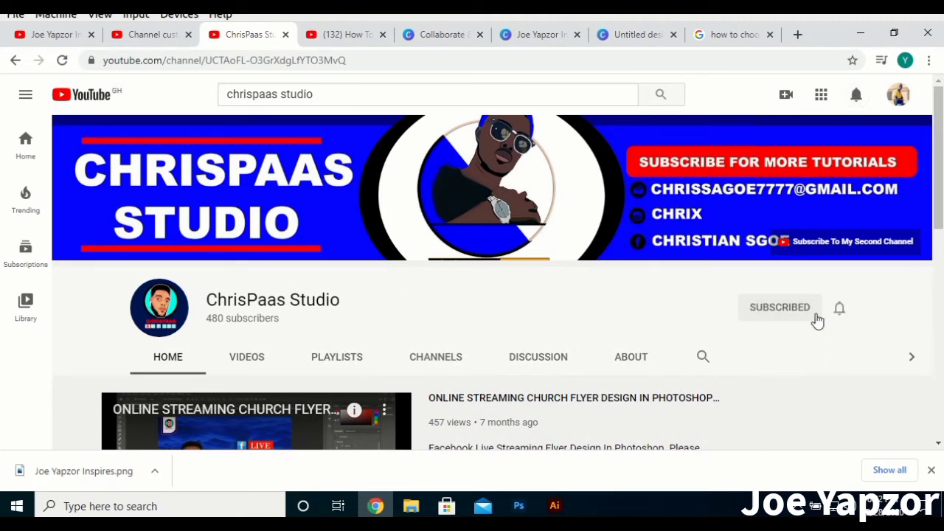
left_click(837, 309)
left_click(786, 349)
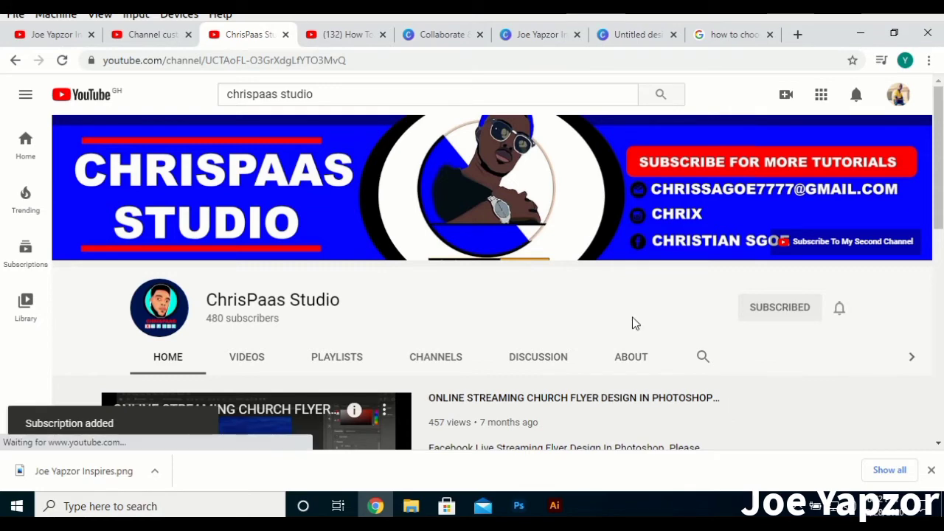
scroll(464, 328, "down", 1)
scroll(463, 343, "down", 5)
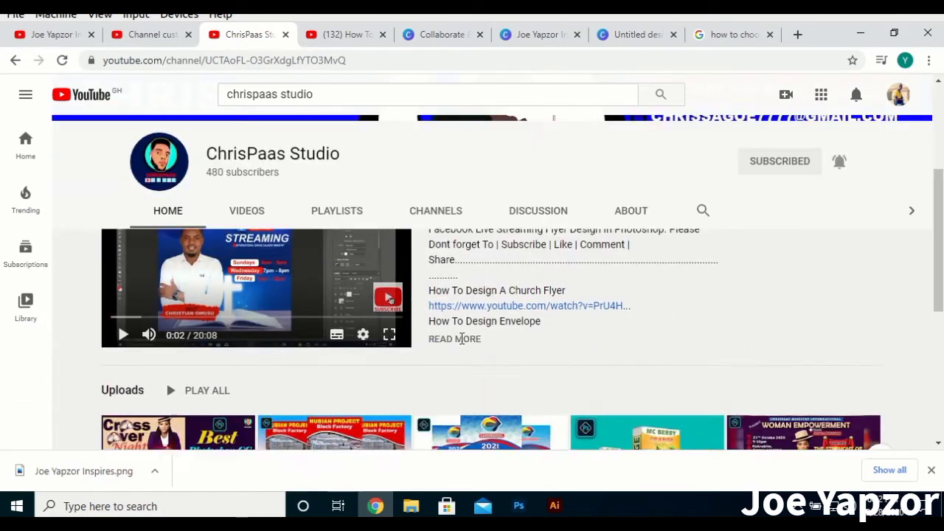
scroll(494, 381, "down", 1)
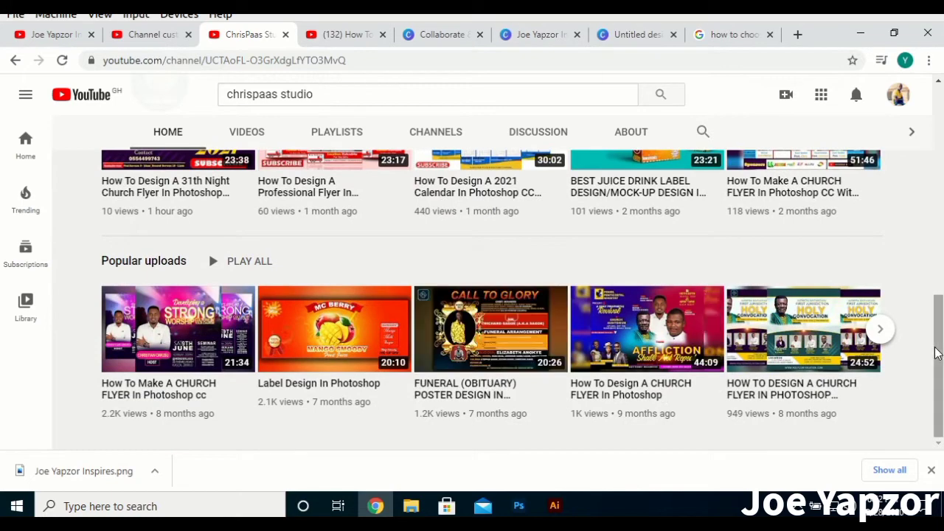
scroll(886, 314, "up", 6)
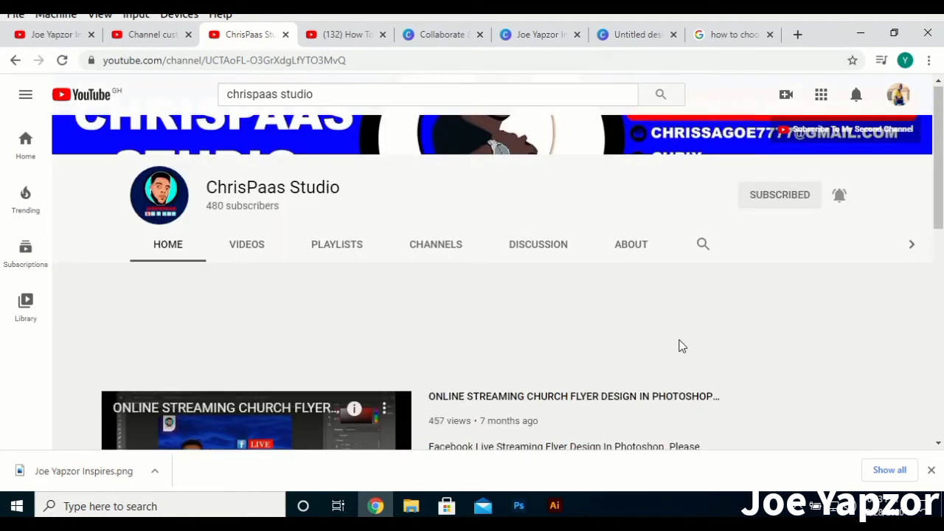
scroll(672, 354, "up", 2)
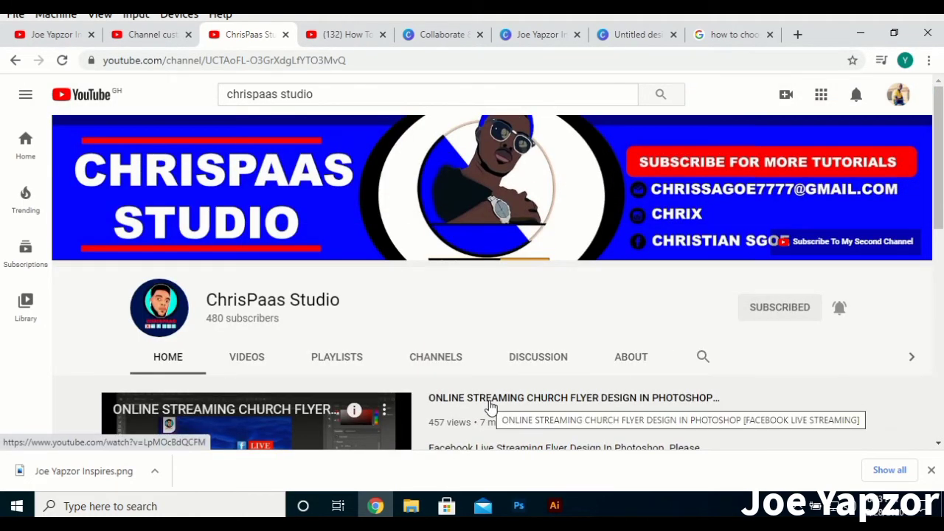
scroll(492, 413, "down", 2)
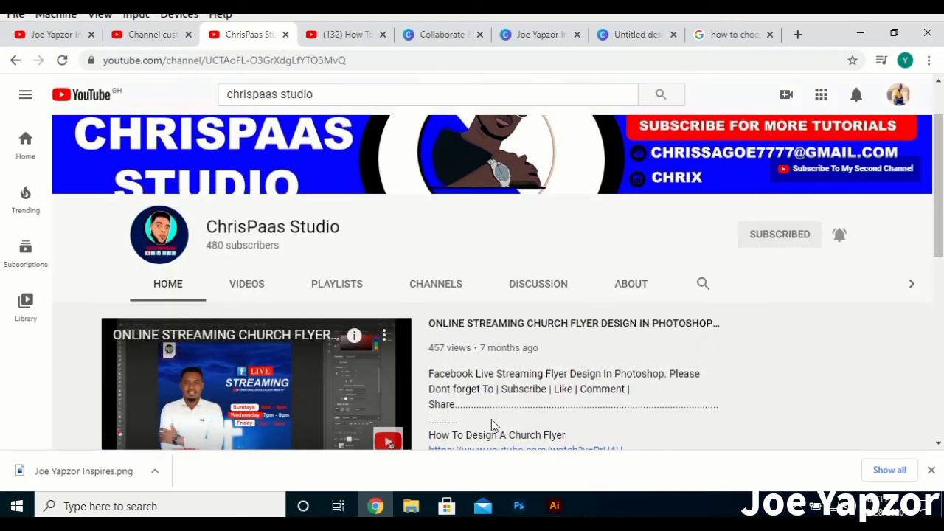
scroll(492, 430, "down", 3)
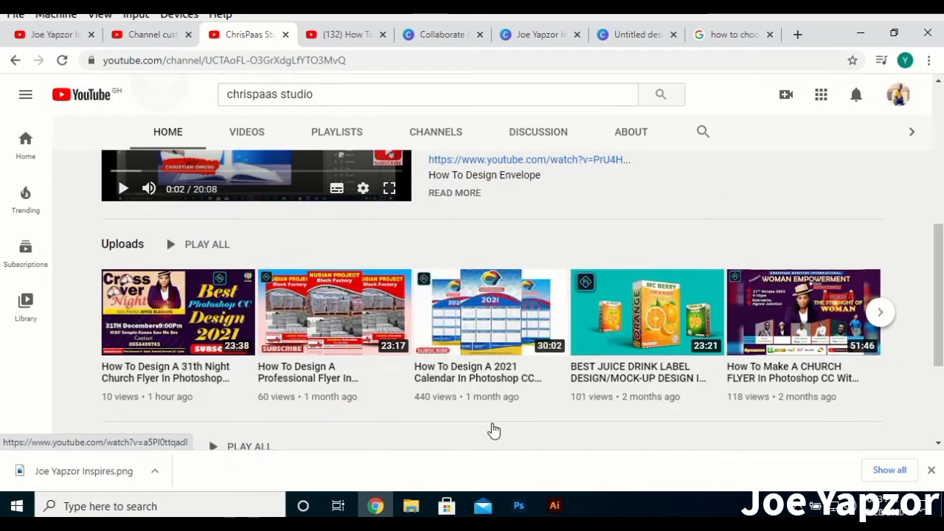
scroll(492, 430, "up", 4)
scroll(492, 430, "up", 1)
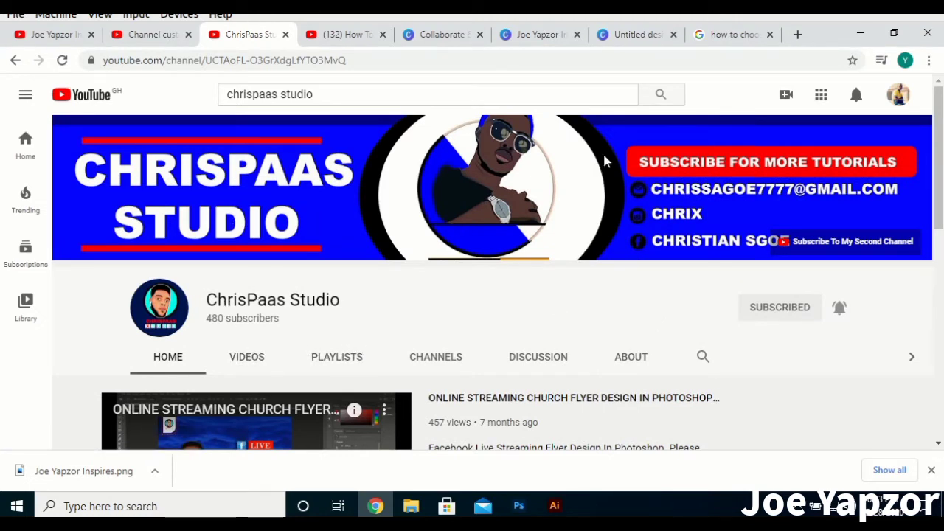
Step: Move back through the Studio and Canva logo tabs to the Wanderer channel-art design
left_click(147, 37)
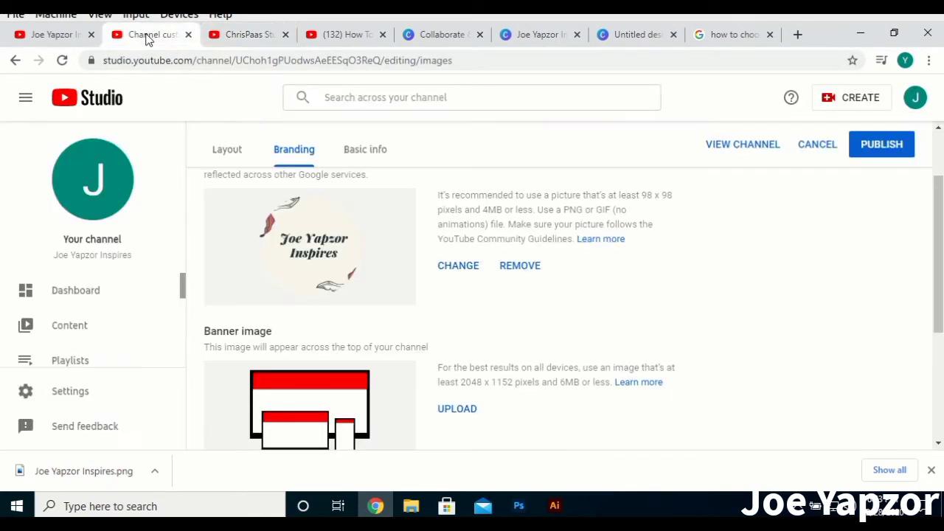
scroll(501, 338, "down", 2)
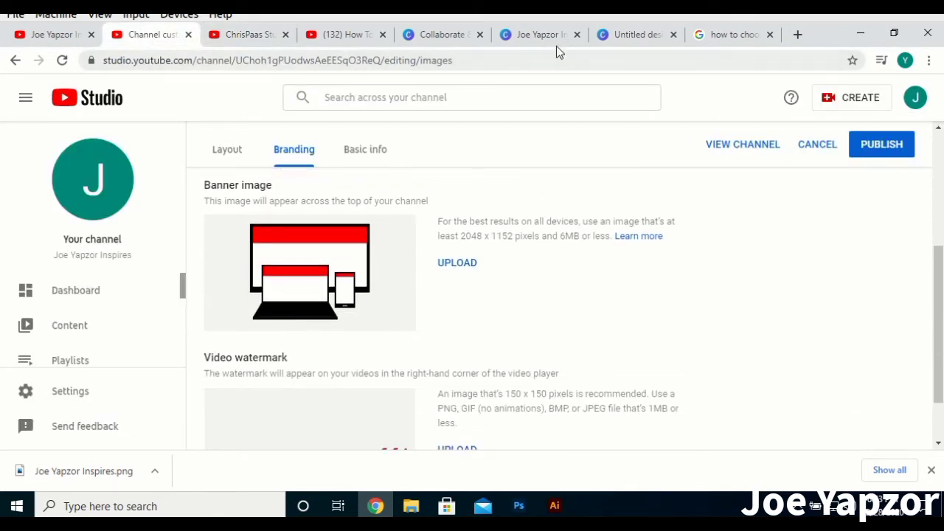
left_click(544, 43)
left_click(634, 33)
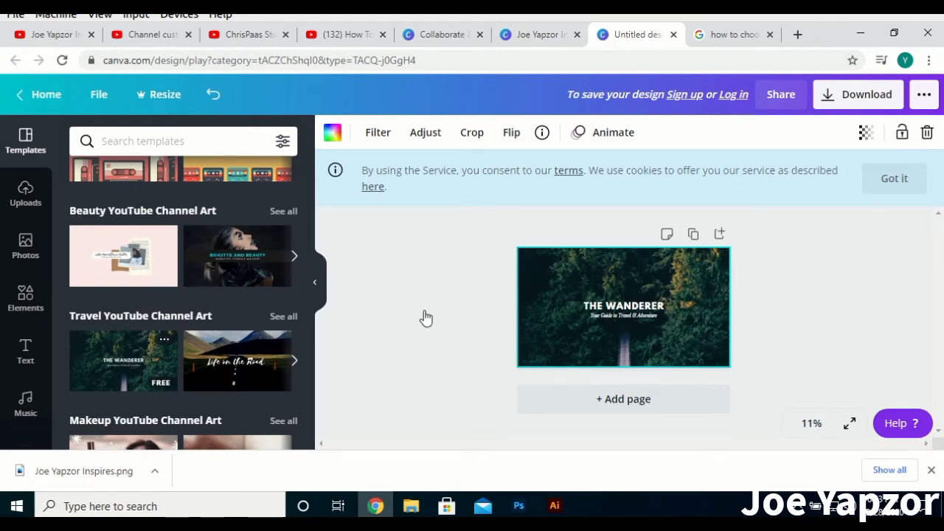
Step: Replace the banner title THE WANDERER with 'Joe Yapzor'
scroll(627, 350, "up", 10)
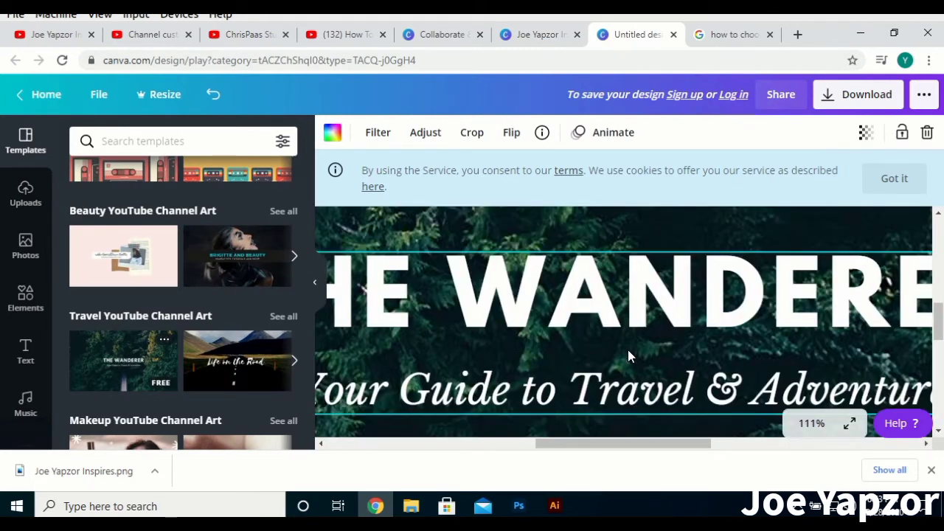
scroll(628, 349, "down", 10)
scroll(168, 357, "down", 2)
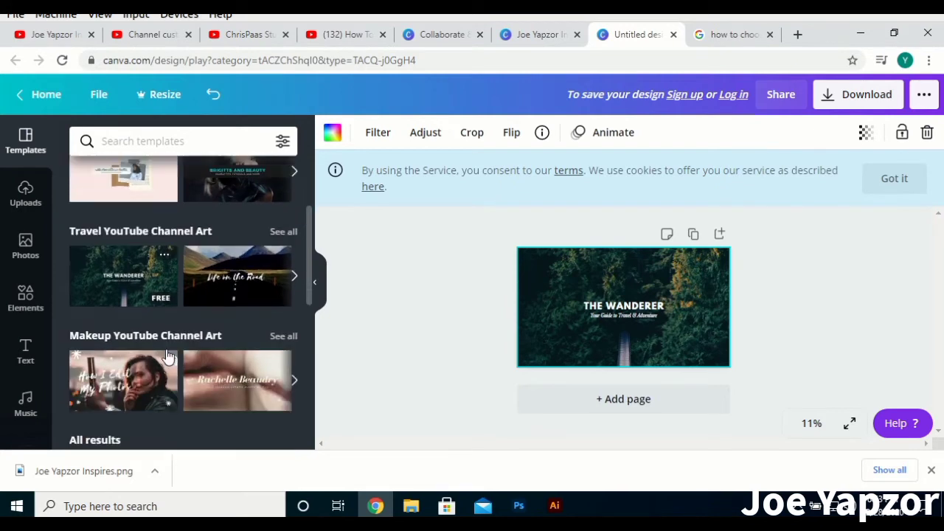
scroll(168, 357, "down", 3)
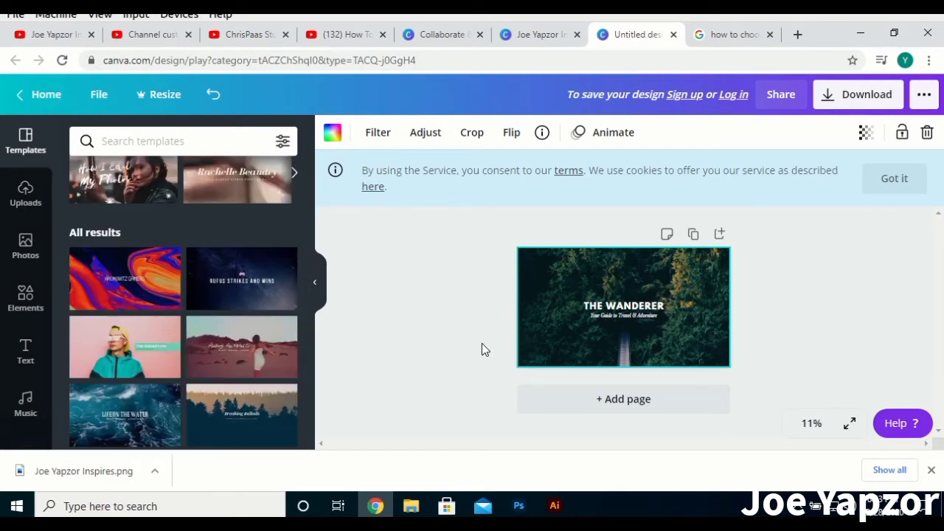
left_click(647, 308)
left_click(647, 309)
left_click(647, 307)
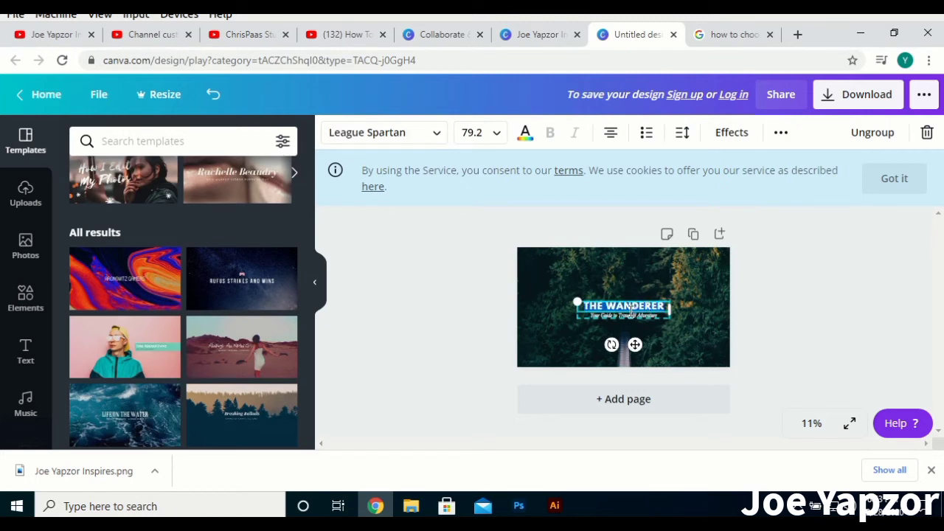
type("Joe Yapzor")
Step: Rewrite the banner subtitle as 'Be Blessed among the Blessed', correcting the typos
left_click(618, 317)
left_click(618, 316)
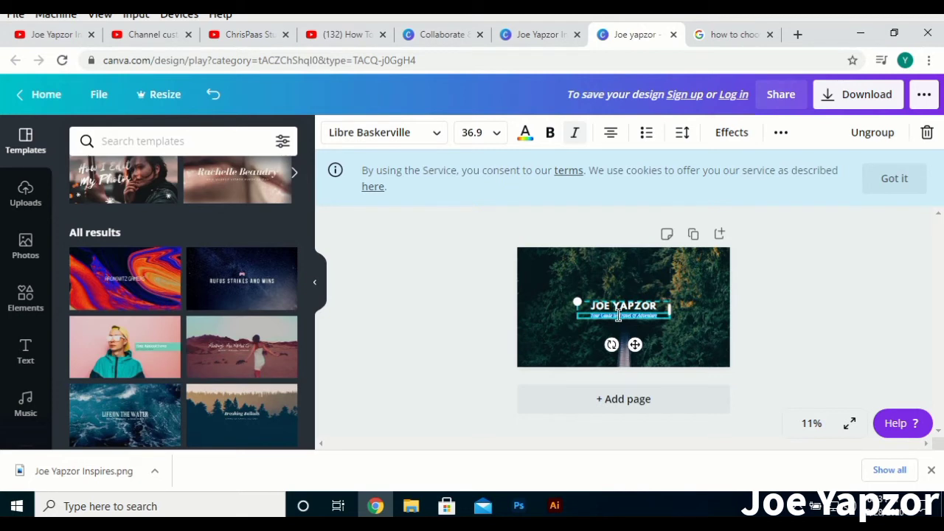
key("BackSpace")
scroll(618, 318, "up", 10)
scroll(639, 315, "down", 5)
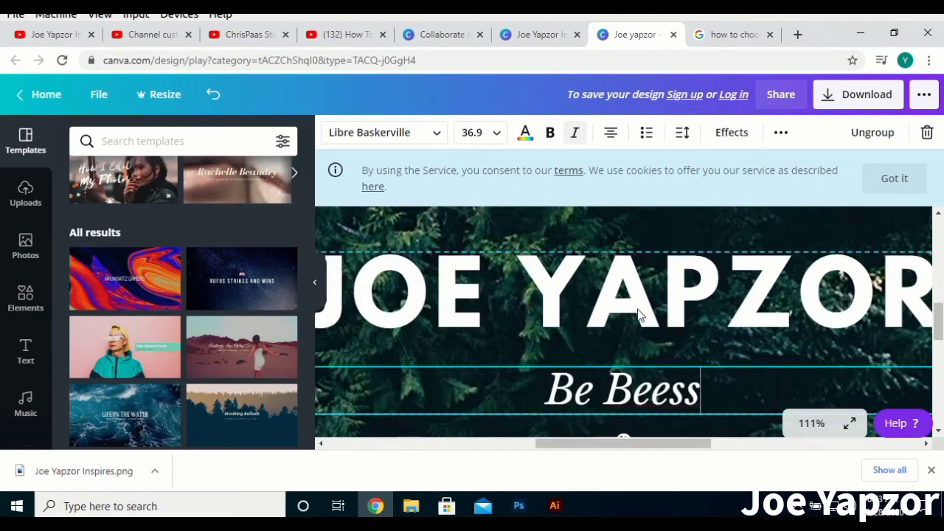
scroll(639, 314, "down", 3)
key("BackSpace")
key("BackSpace")
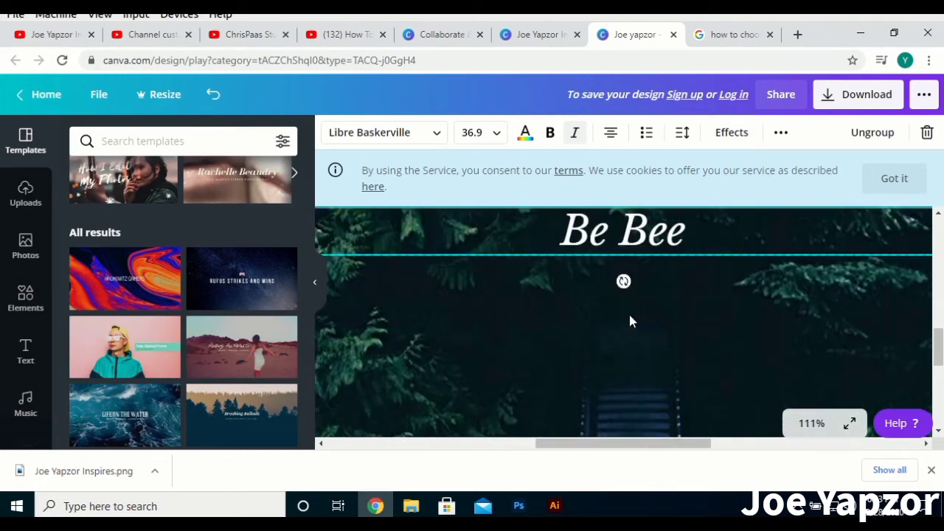
key("BackSpace")
key("BackSpace")
type("lessed among the Blessed")
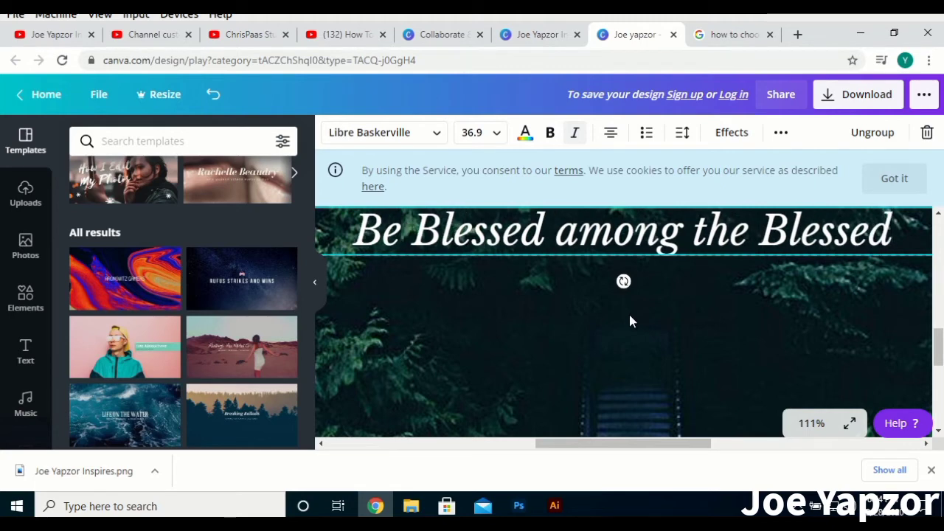
scroll(631, 321, "down", 10)
scroll(739, 344, "up", 10)
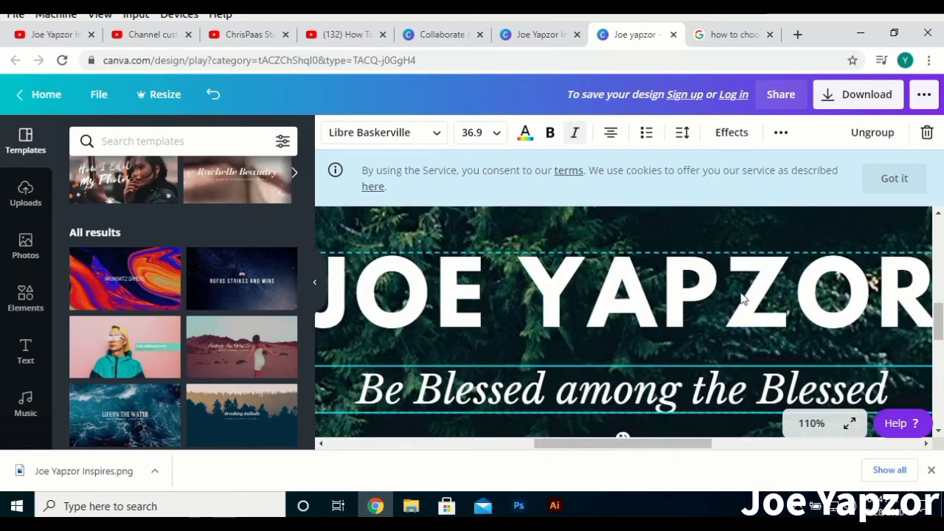
Step: Download the banner as Joe yapzor.png and switch to the ChrisPaas Studio YouTube tab
left_click(838, 92)
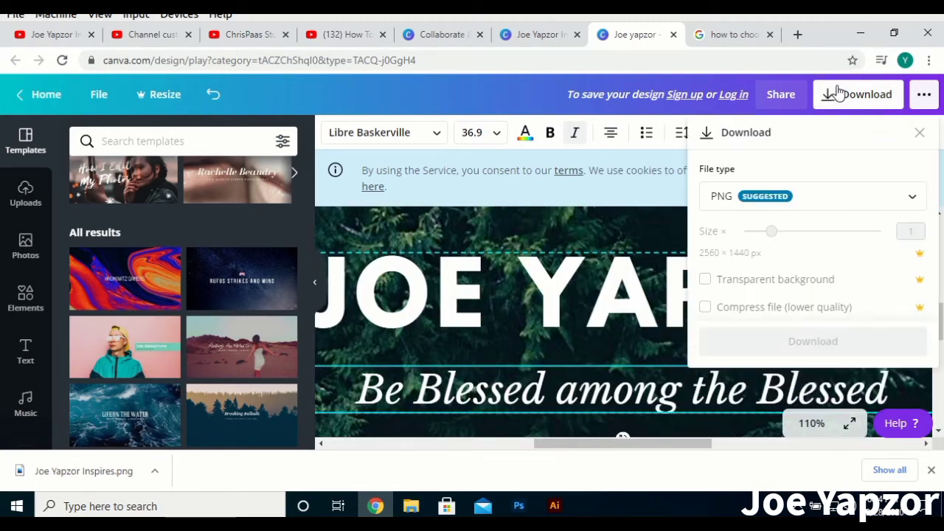
left_click(790, 355)
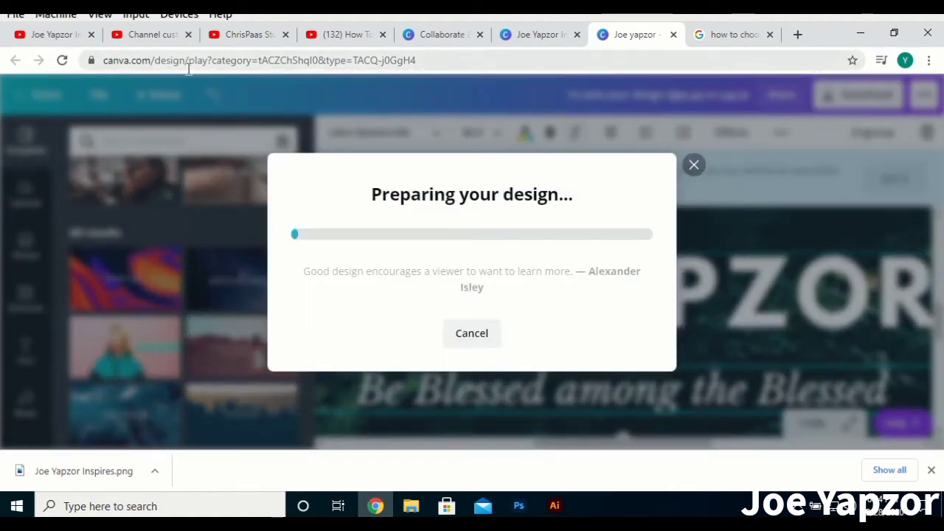
left_click(426, 40)
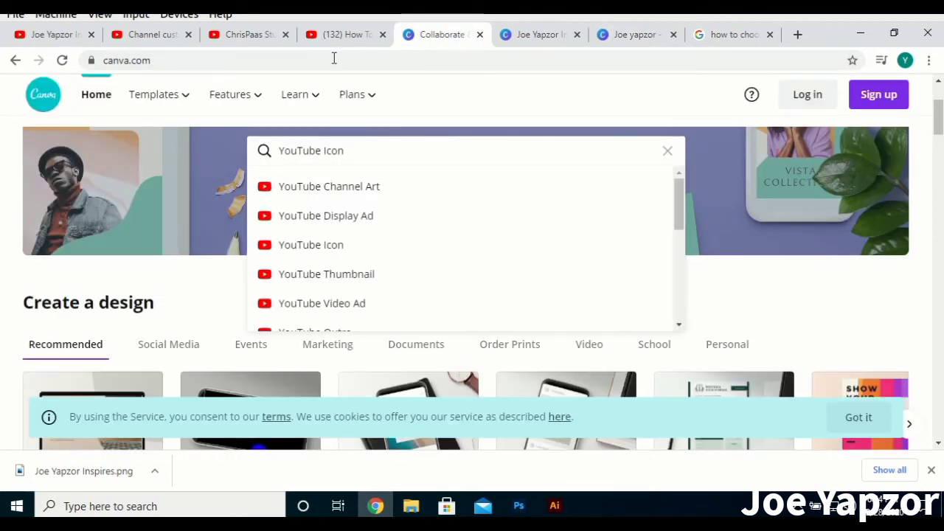
left_click(157, 40)
left_click(259, 39)
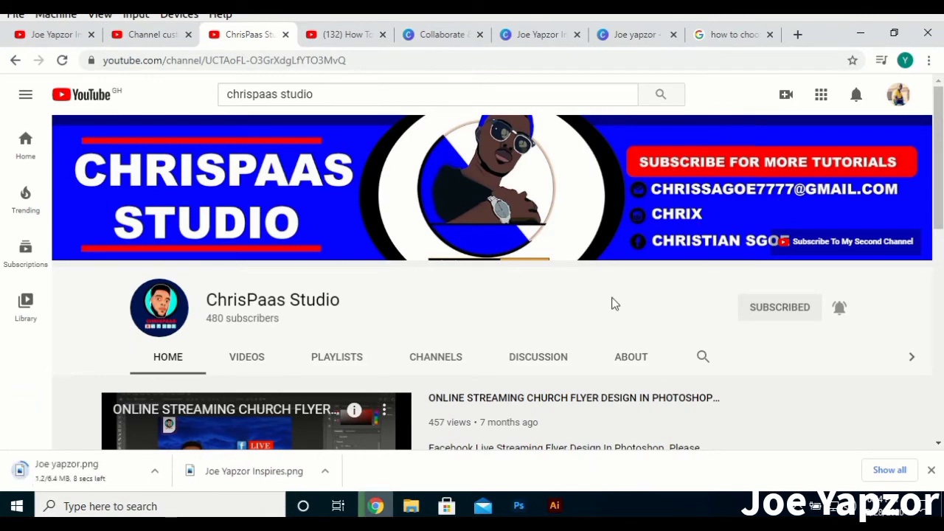
Step: Search YouTube for 'joe yapz', view the Joe Yapzor channel, then return to the Canva tab
scroll(795, 270, "down", 2)
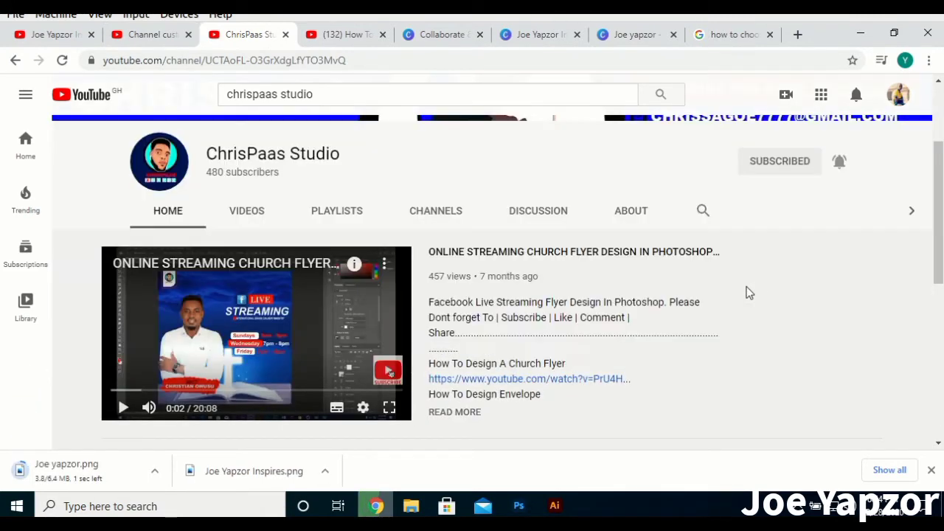
scroll(734, 316, "up", 2)
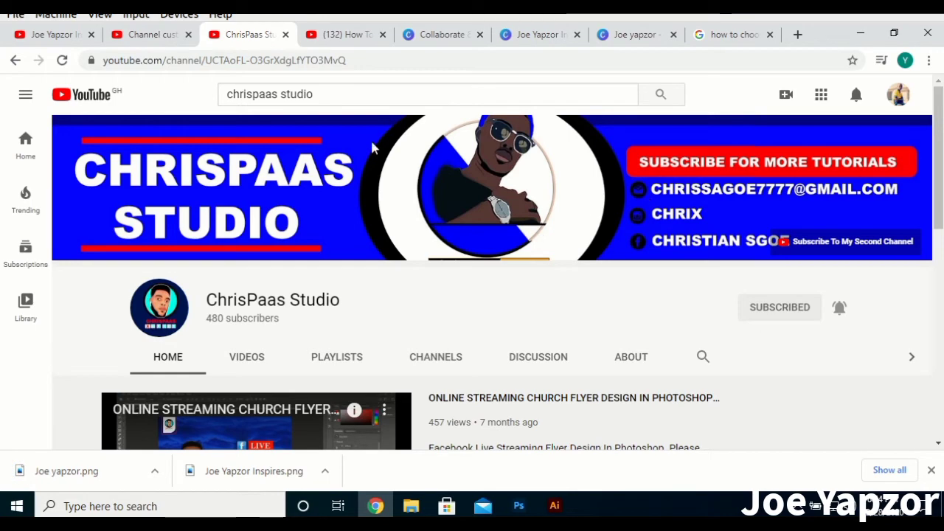
scroll(551, 373, "down", 2)
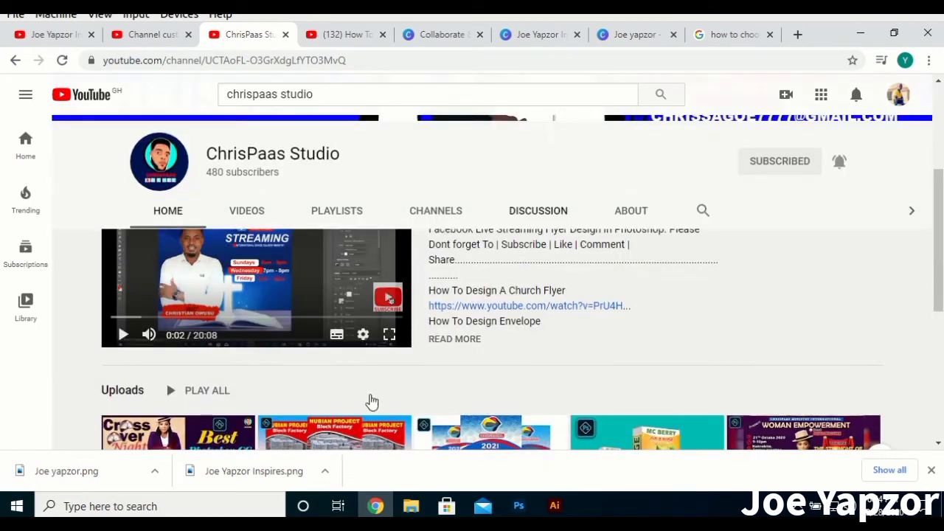
scroll(422, 411, "down", 3)
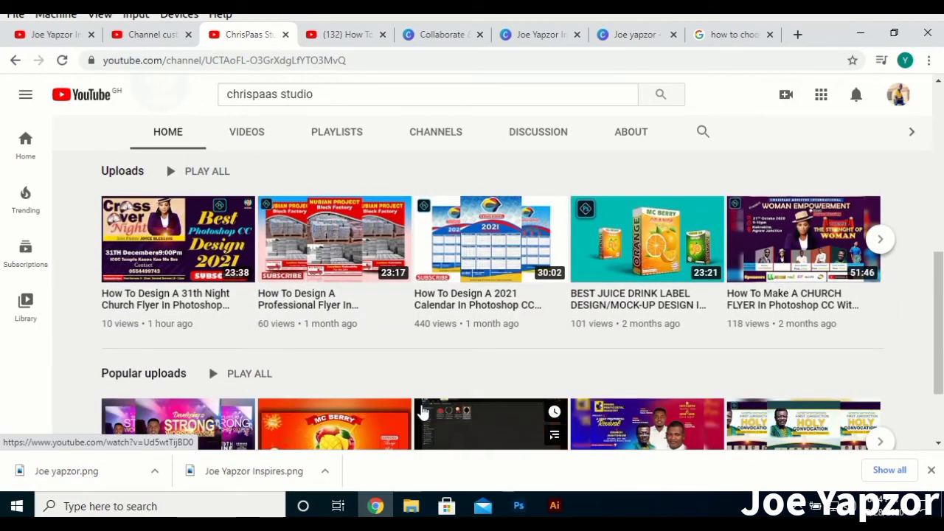
scroll(422, 411, "up", 5)
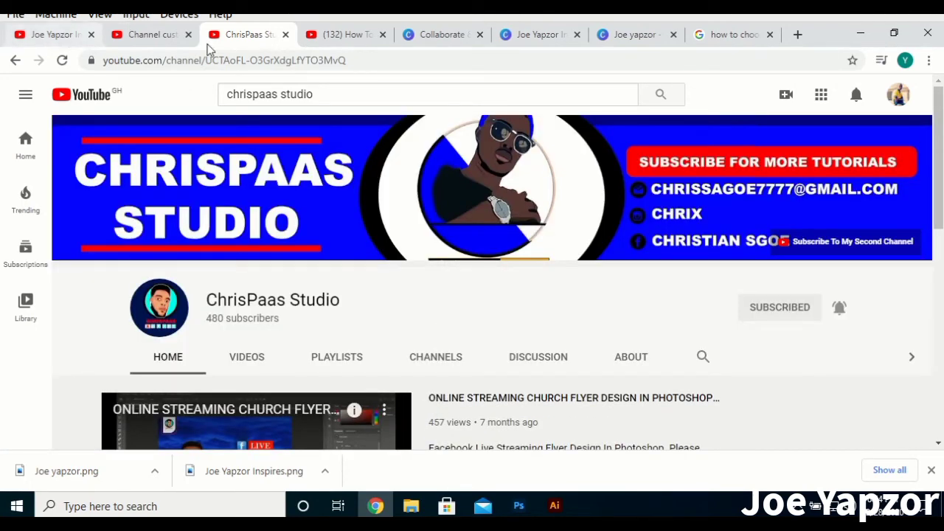
left_click_drag(321, 91, 212, 105)
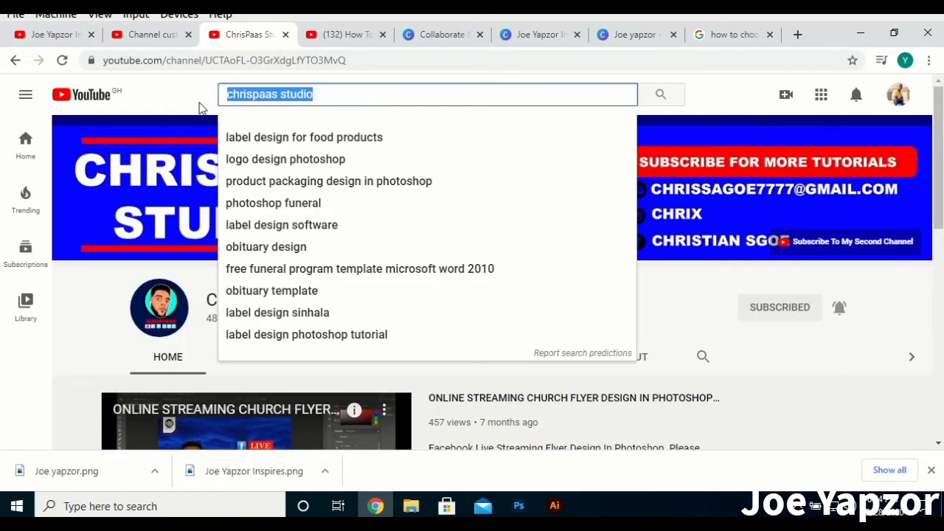
type("joe")
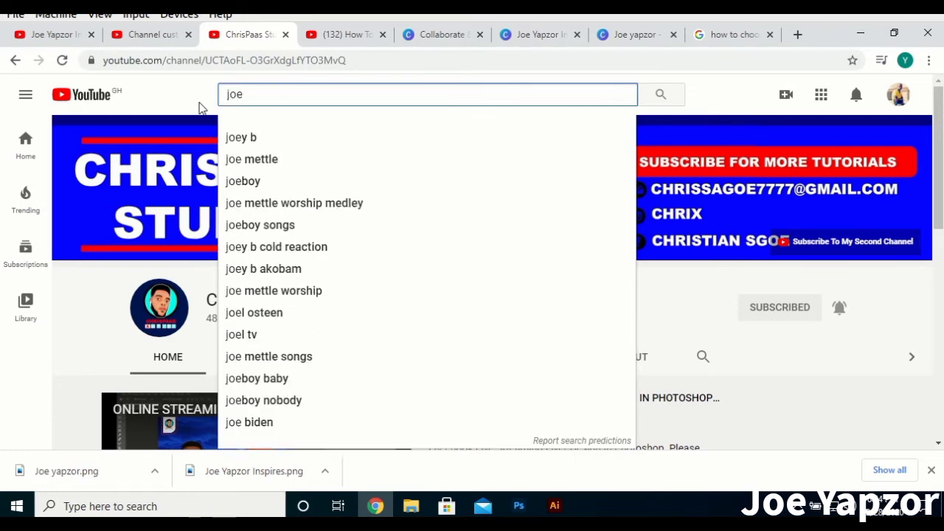
type(" yapz")
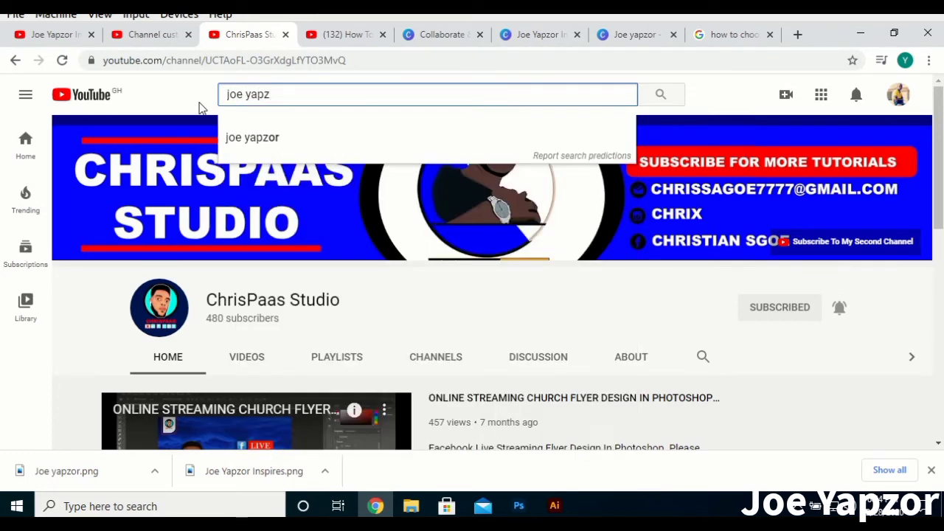
left_click(275, 147)
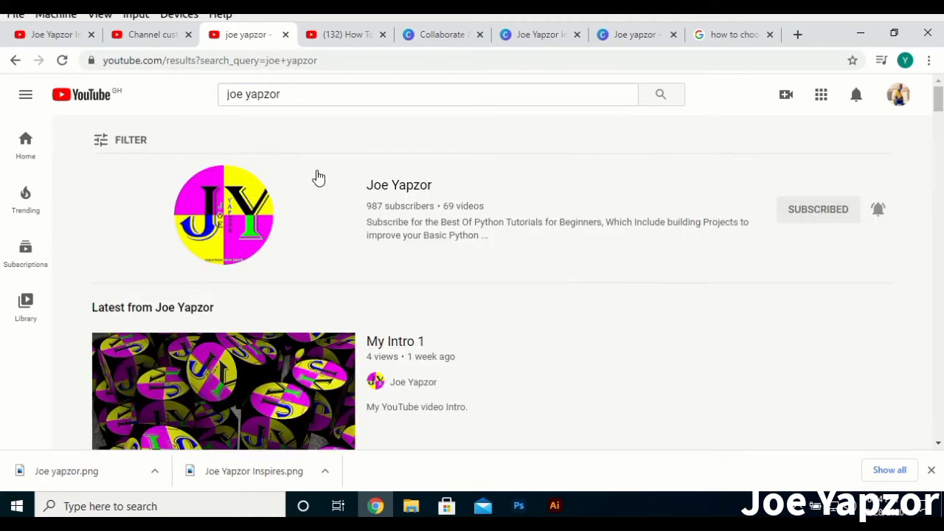
left_click(238, 214)
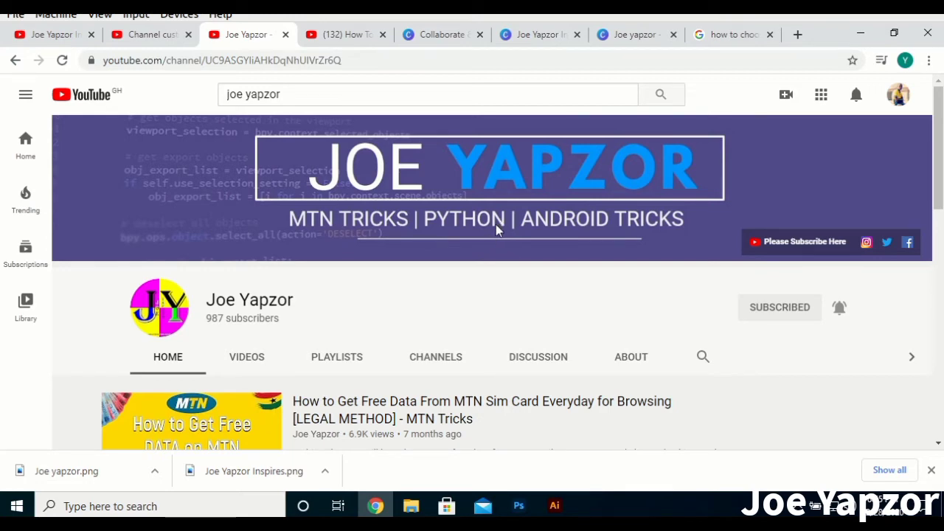
left_click(623, 36)
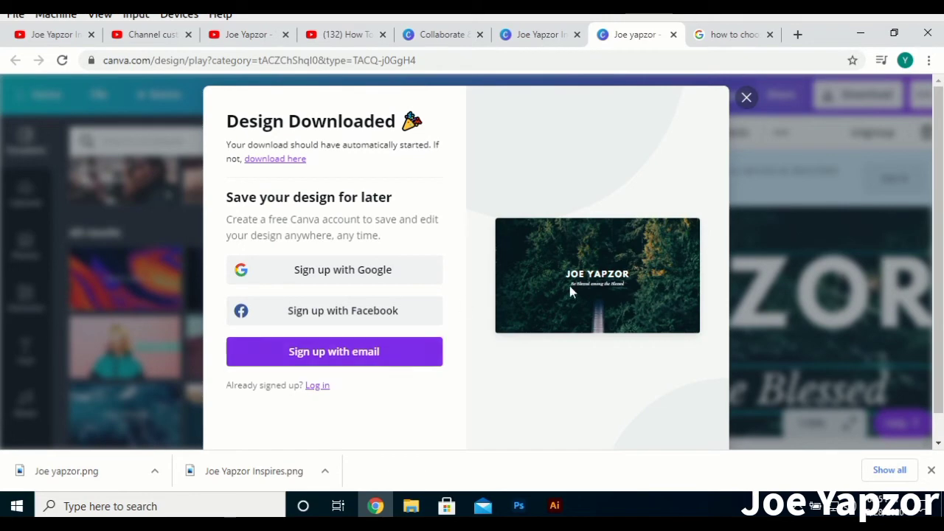
Step: Try uploading Joe yapzor.png as the channel banner; it is rejected for exceeding 6MB
left_click(63, 38)
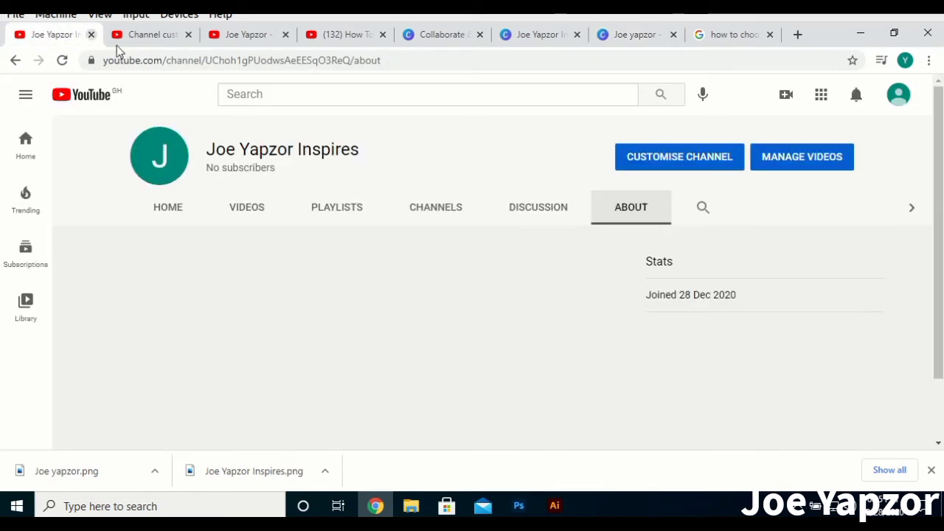
left_click(150, 37)
left_click(455, 264)
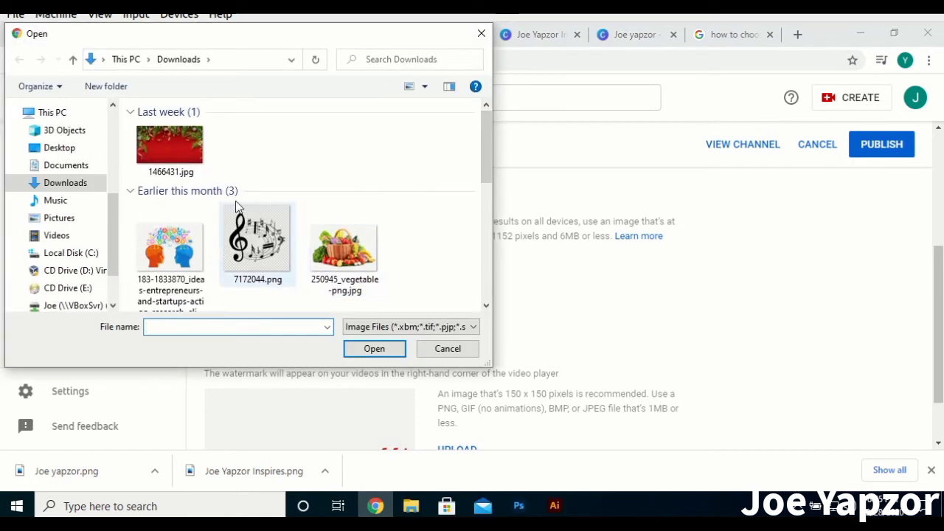
left_click(190, 165)
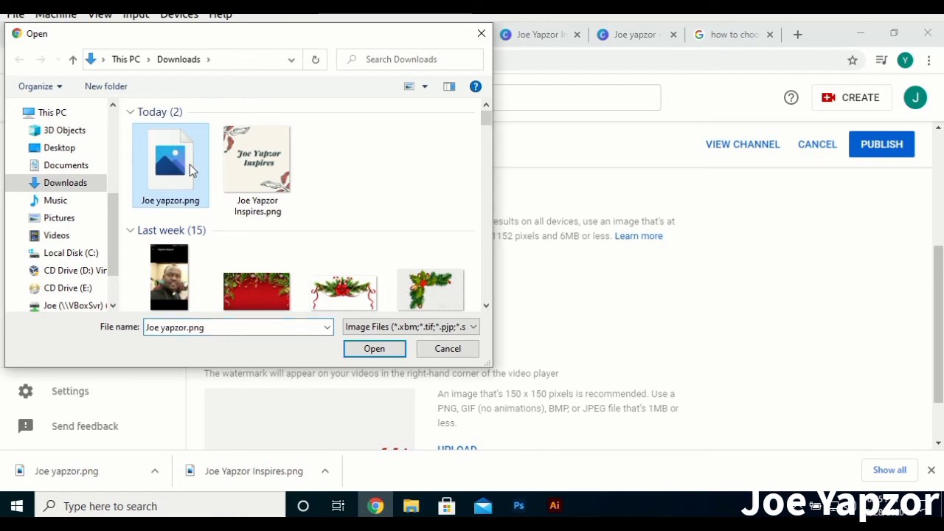
left_click(350, 352)
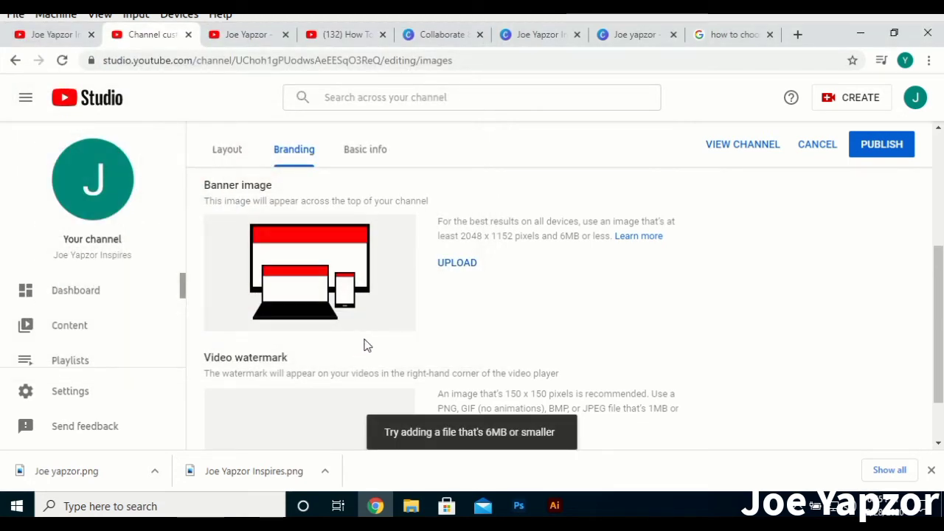
scroll(415, 349, "up", 1)
scroll(416, 350, "up", 2)
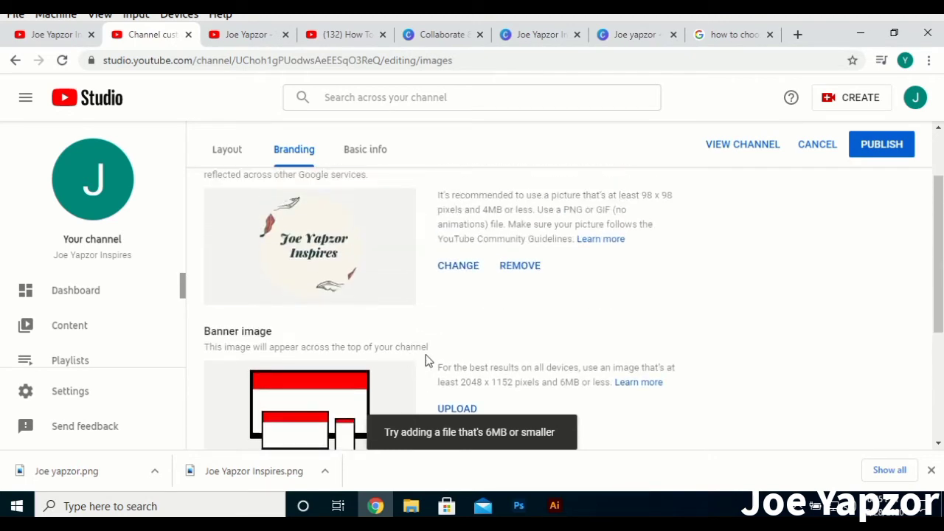
scroll(434, 354, "down", 3)
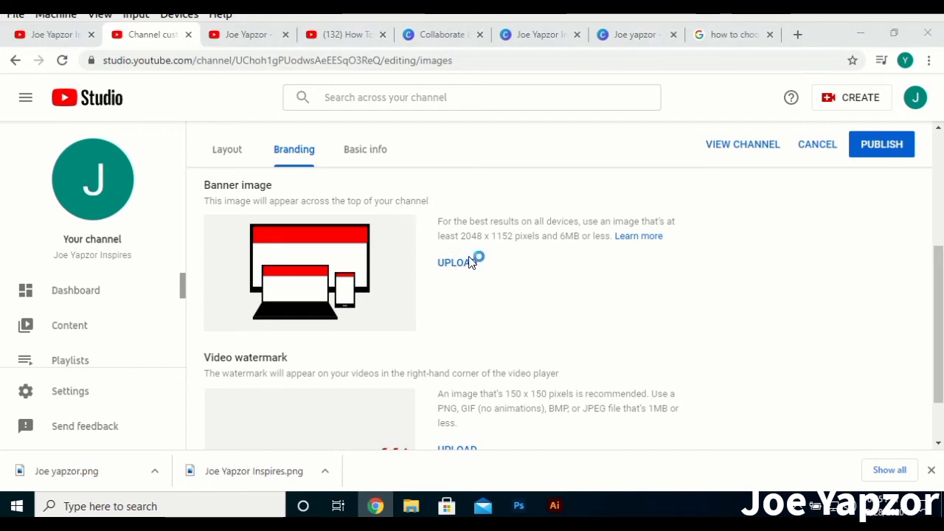
Step: Check Joe yapzor.png's size in Downloads (6.35 MB), cancel the banner upload and return to Canva
left_click(469, 263)
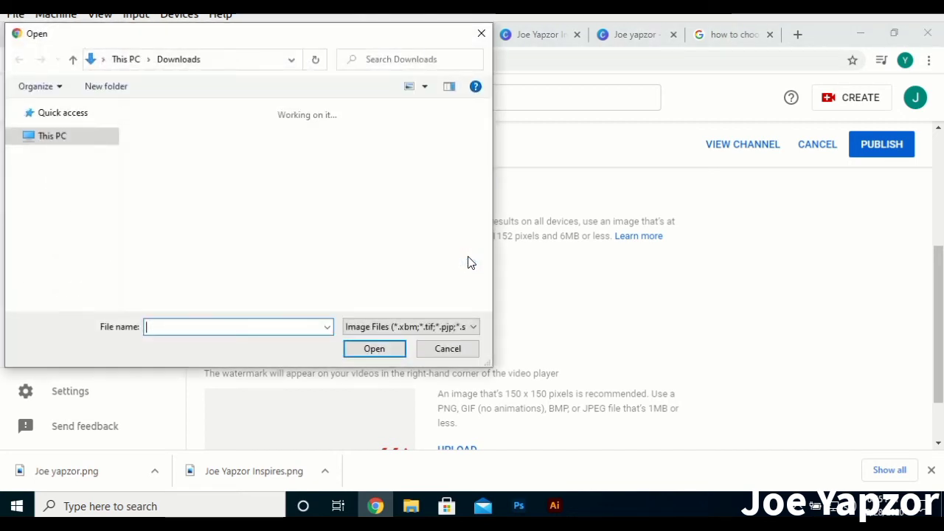
double_click(170, 155)
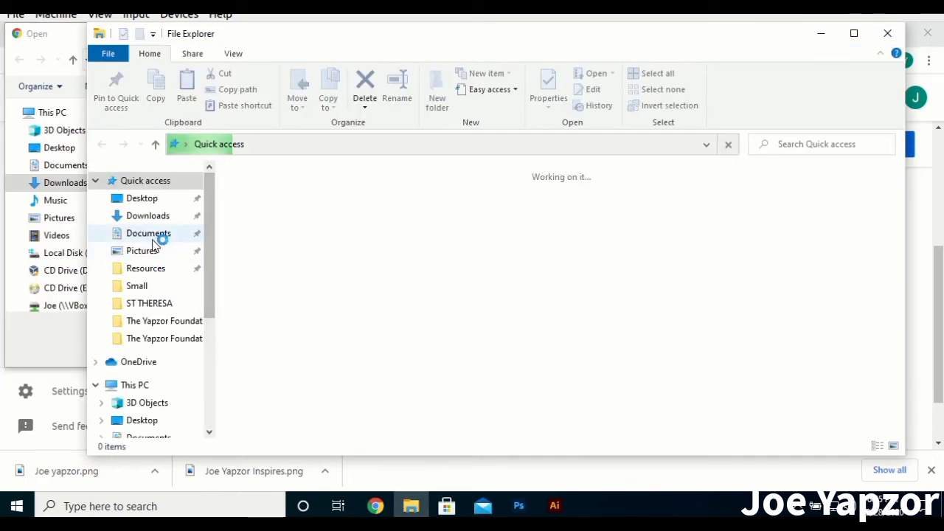
left_click(163, 217)
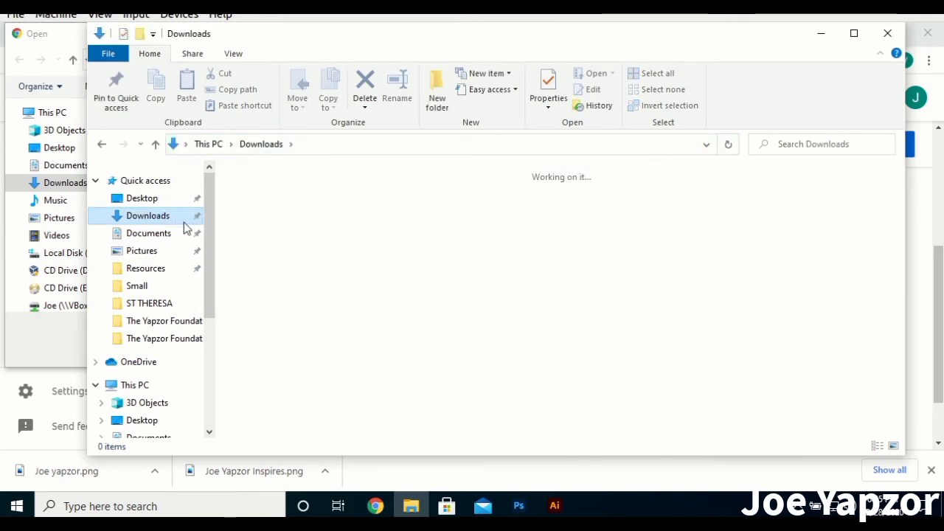
left_click(290, 235)
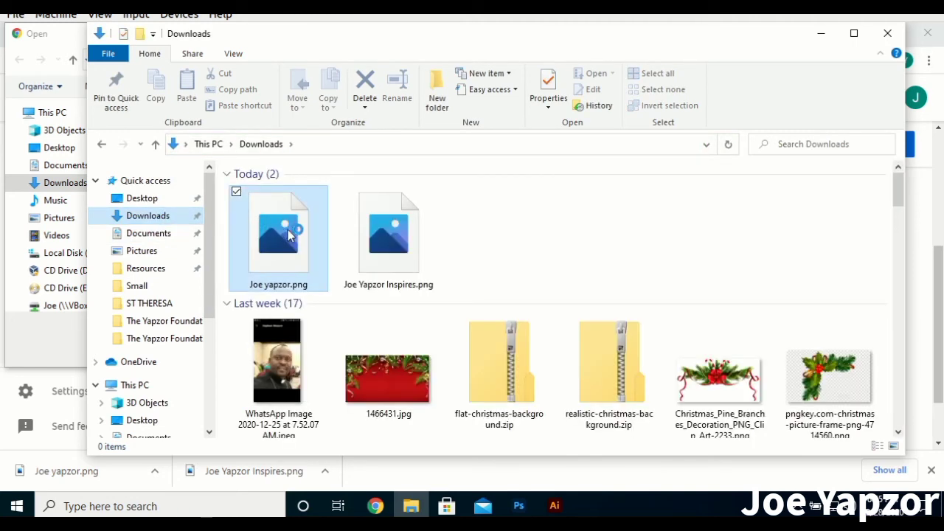
left_click(821, 34)
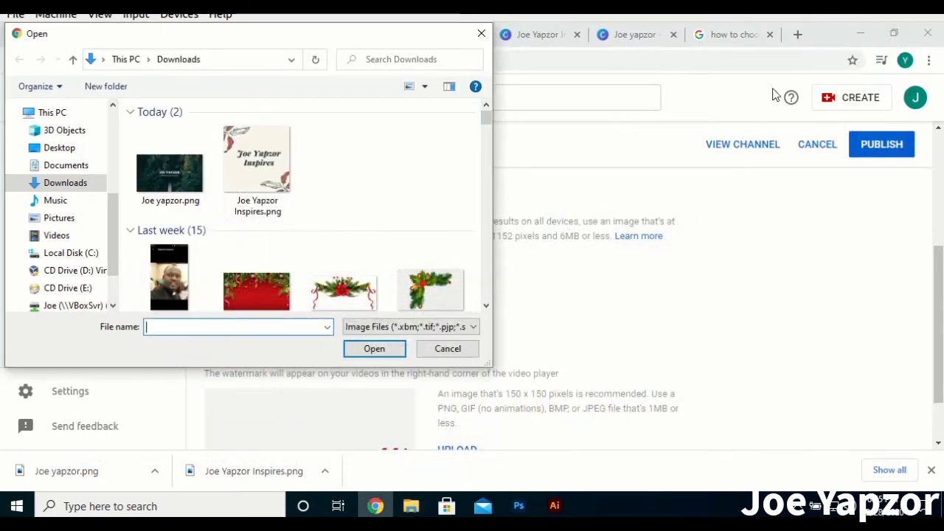
left_click(481, 33)
left_click(610, 36)
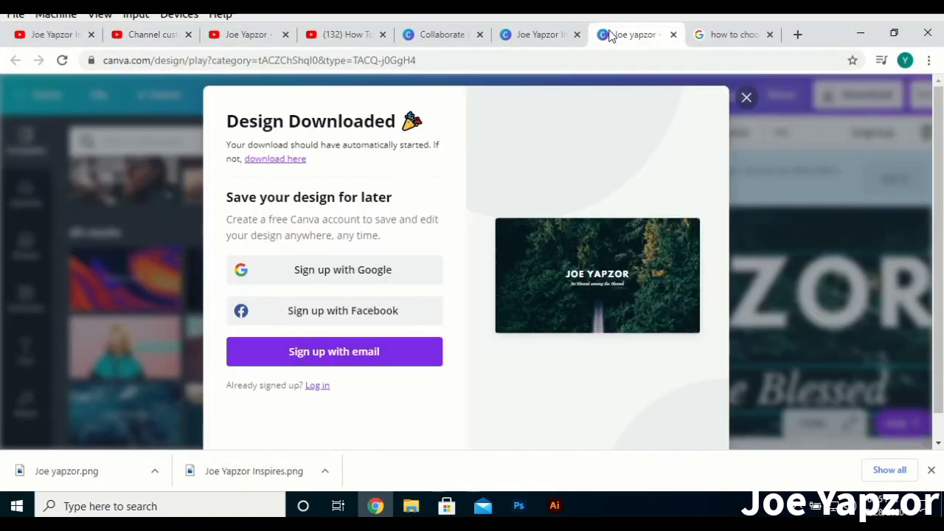
Step: Close the download dialog and apply the dark 'A Gamer's Adventures' template with pixel-style lettering
left_click(747, 100)
scroll(196, 369, "up", 8)
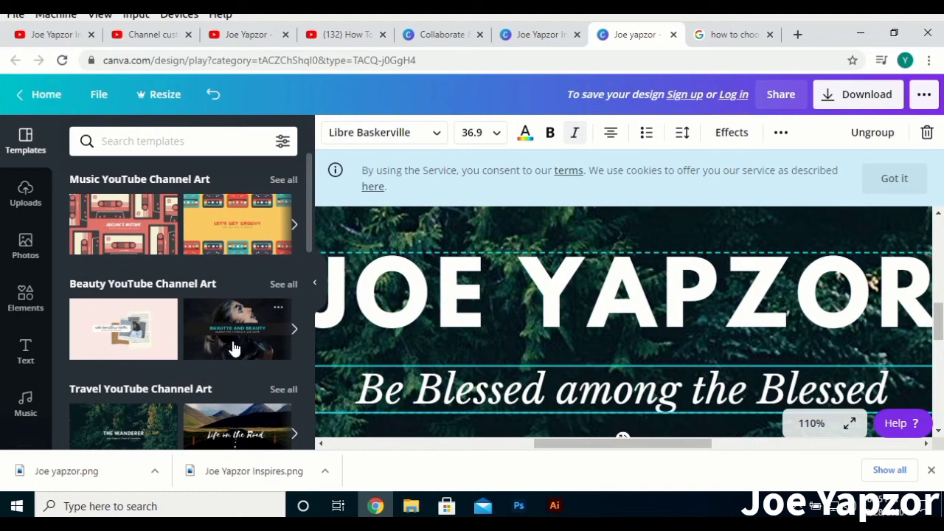
scroll(226, 410, "down", 2)
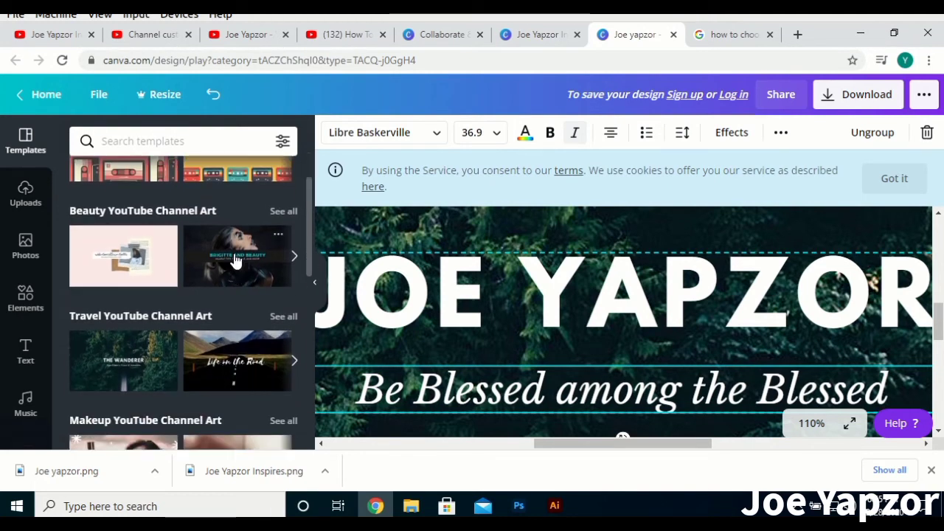
scroll(140, 369, "down", 4)
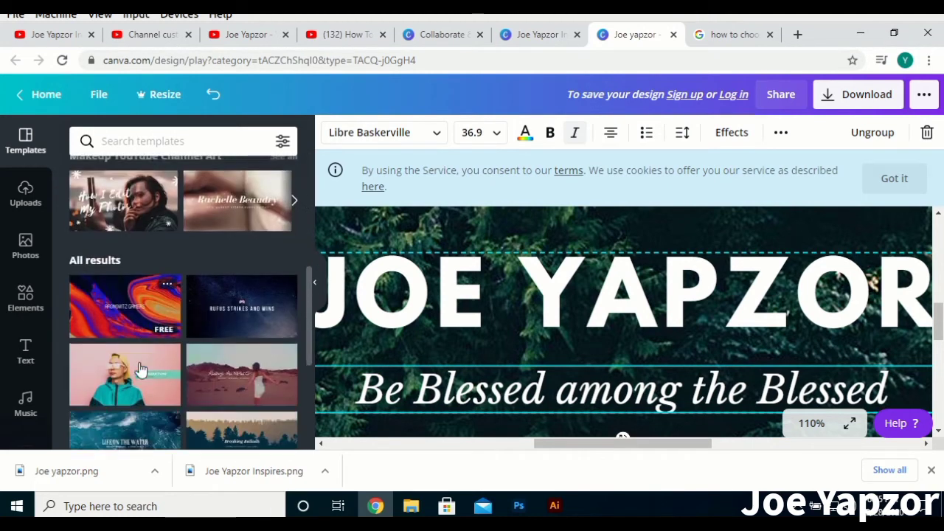
scroll(147, 368, "down", 3)
scroll(197, 370, "down", 5)
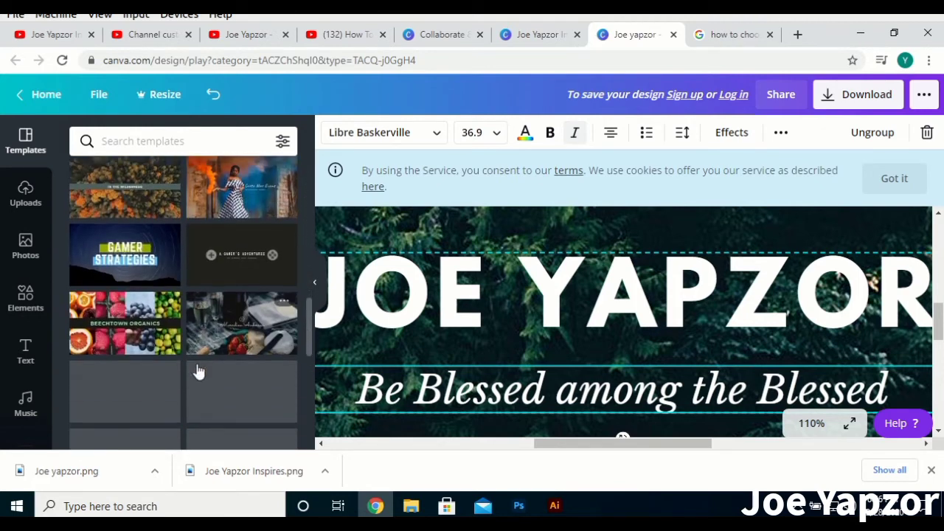
left_click(240, 284)
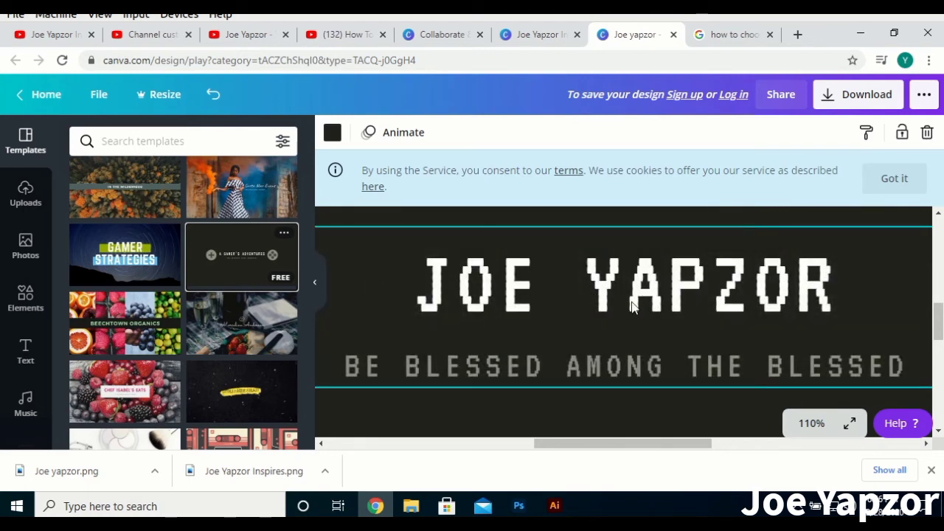
Step: Download the dark gamer banner as a 2560 × 1440 PNG
scroll(631, 306, "down", 10)
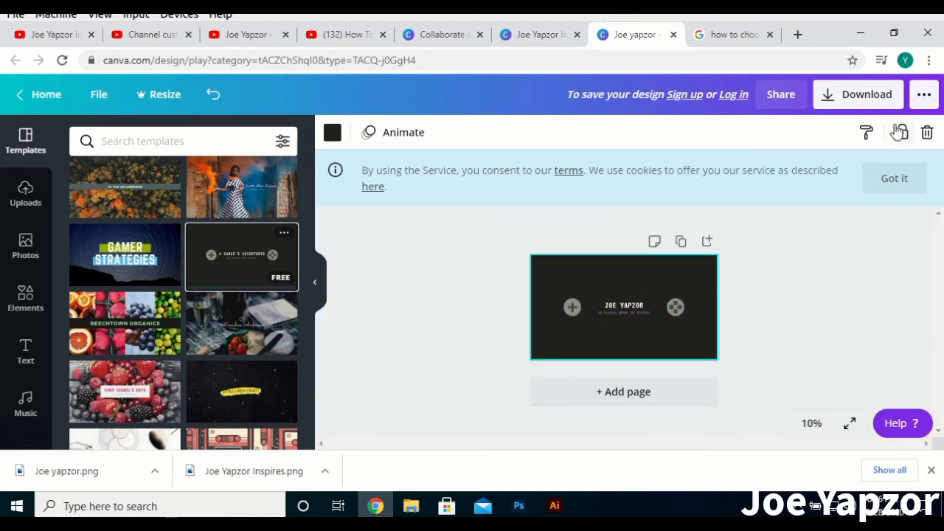
left_click(858, 95)
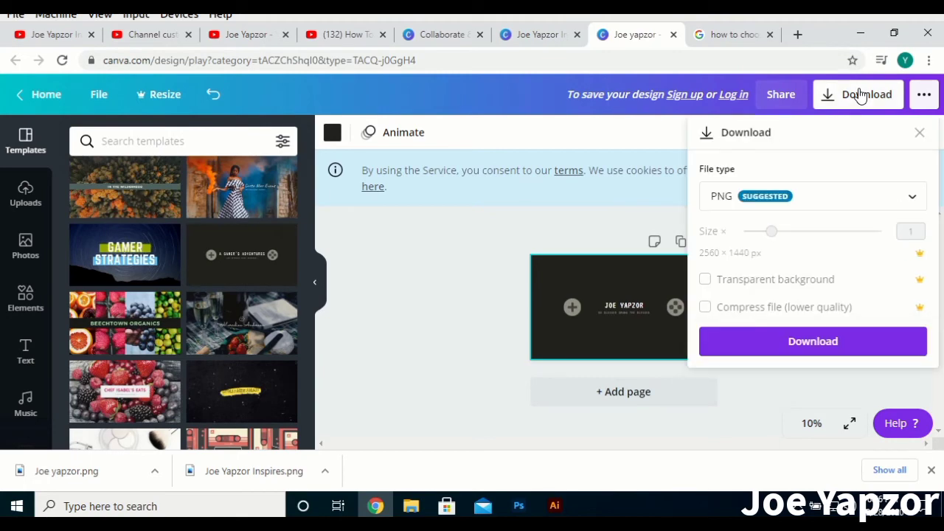
left_click(816, 343)
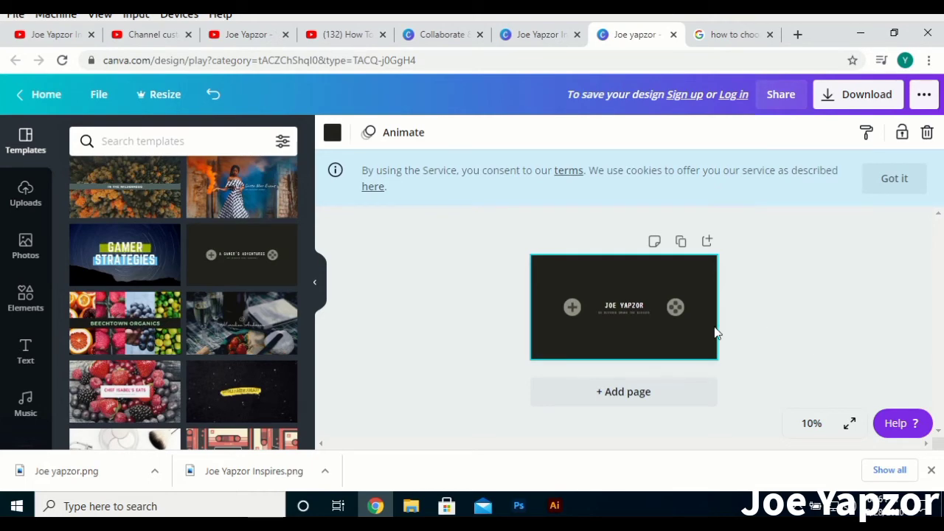
Step: Apply The Wanderer travel template and try downloading it as a PNG
scroll(211, 377, "up", 10)
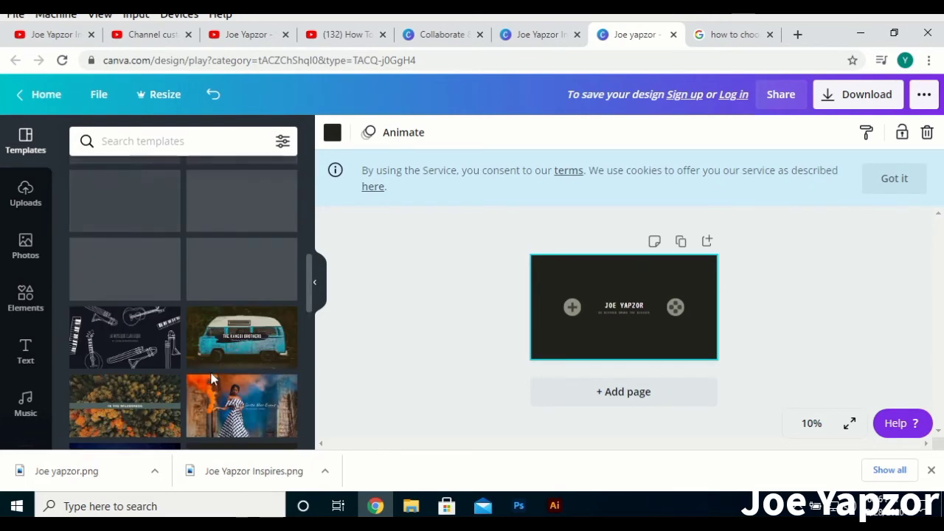
scroll(210, 377, "up", 6)
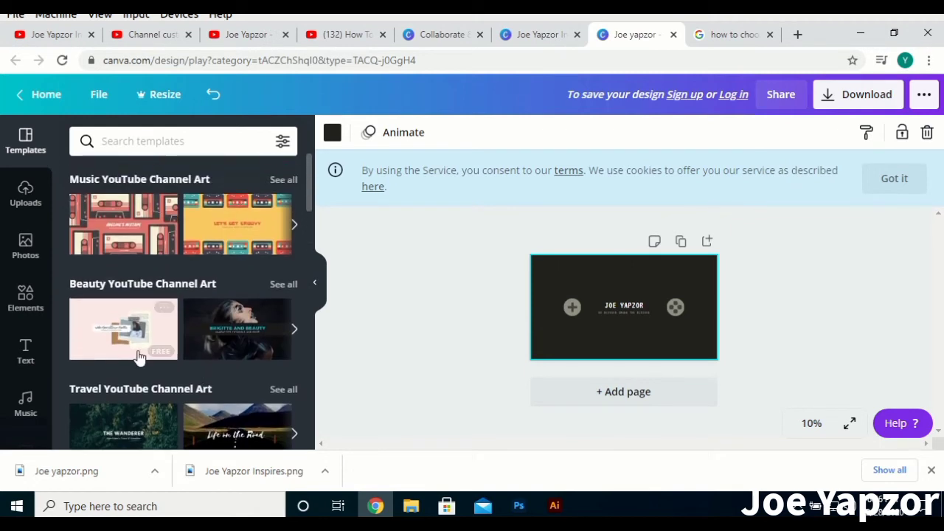
left_click(122, 415)
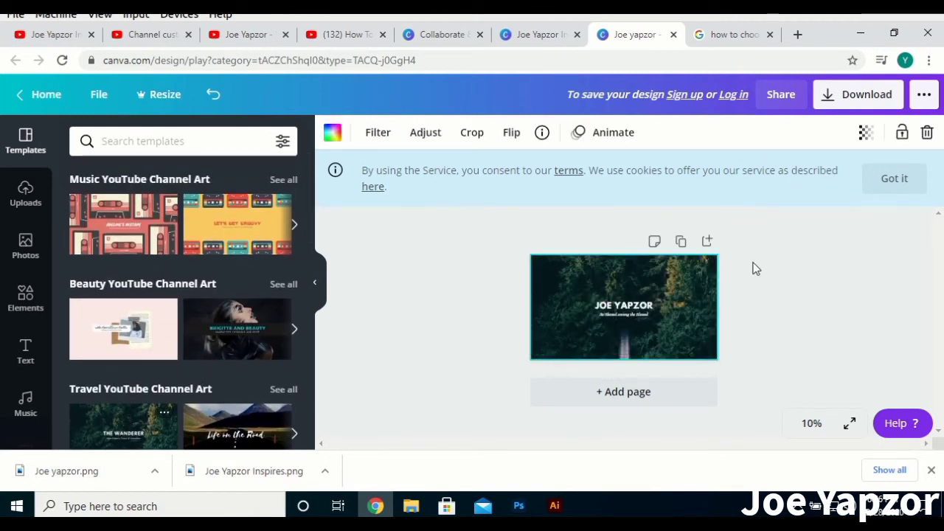
left_click(830, 102)
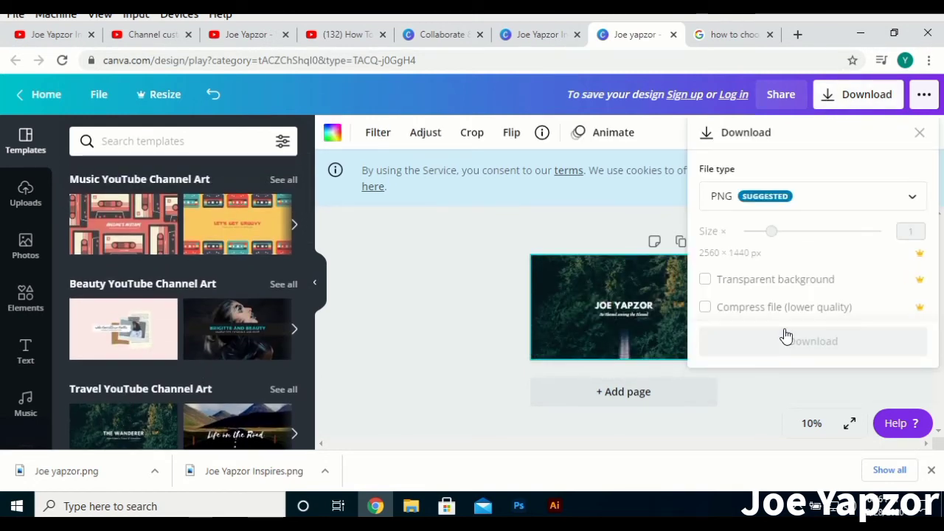
left_click(750, 306)
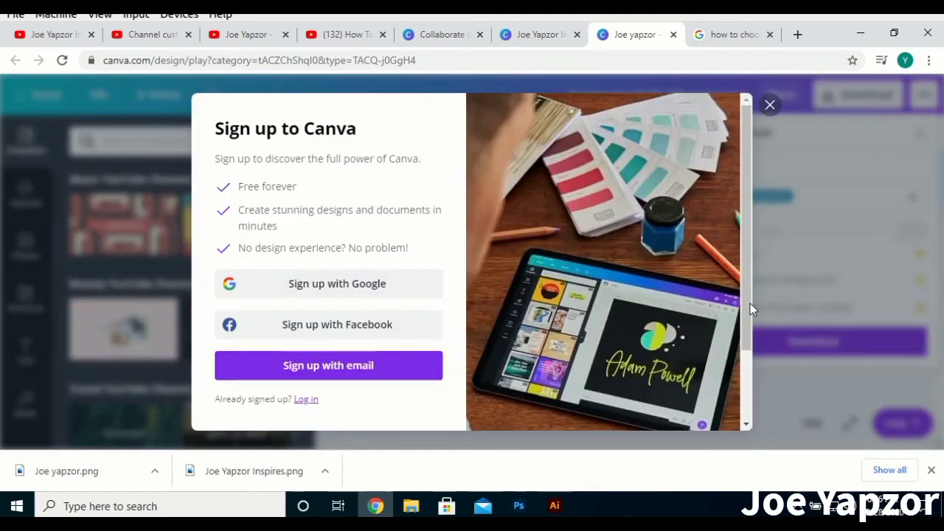
Step: Dismiss the sign-up prompt and switch the banner to the Life on the Road template
left_click(770, 106)
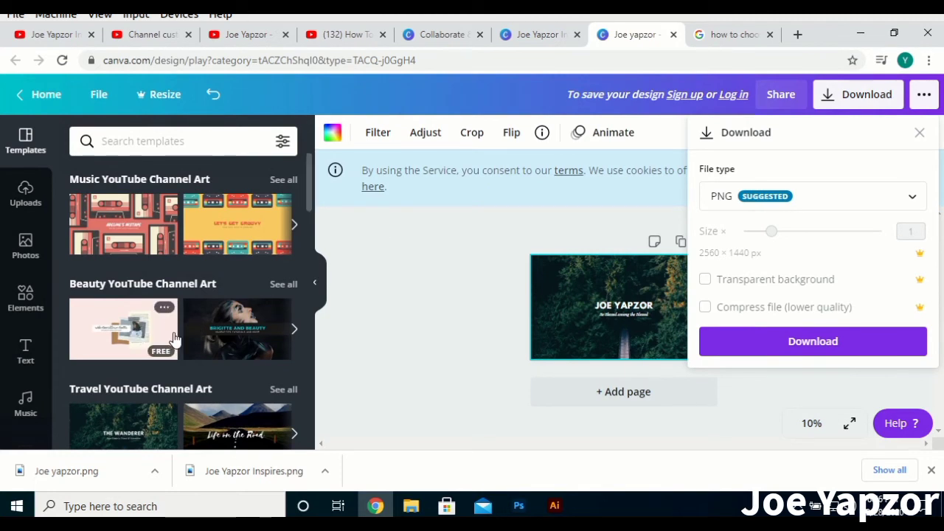
scroll(175, 337, "down", 2)
left_click(226, 301)
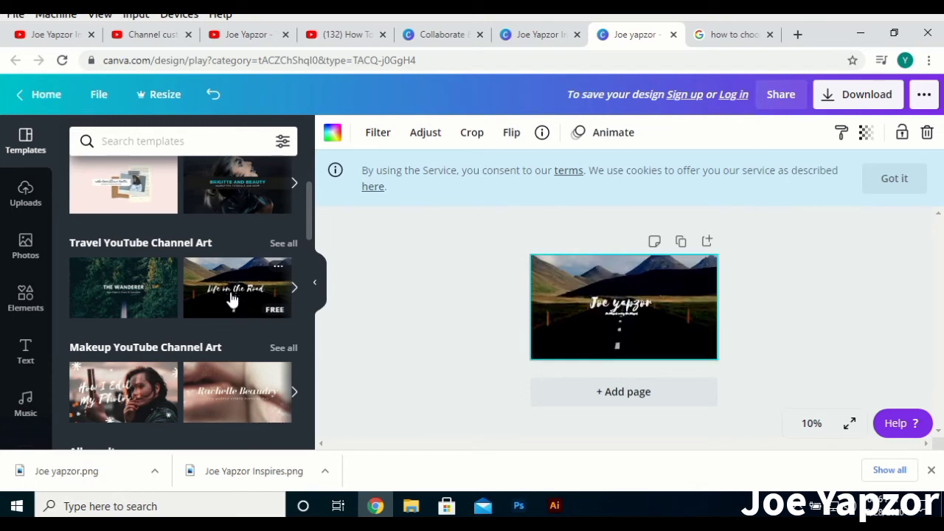
Step: Download the road banner as a PNG, then go to the Canva home page
left_click(846, 92)
left_click(763, 347)
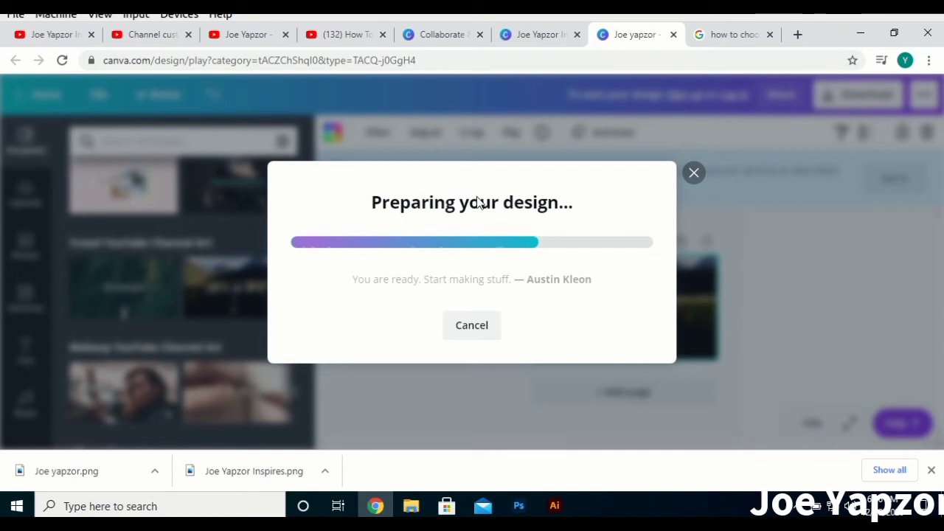
left_click(423, 34)
Step: Bring up YouTube Icon design suggestions from the home page search box
scroll(407, 296, "down", 3)
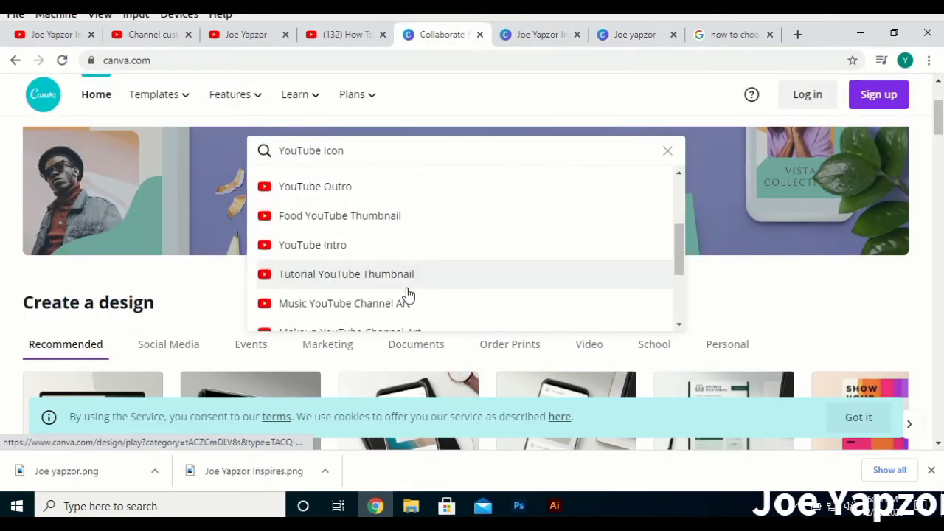
scroll(402, 297, "down", 3)
scroll(396, 299, "down", 1)
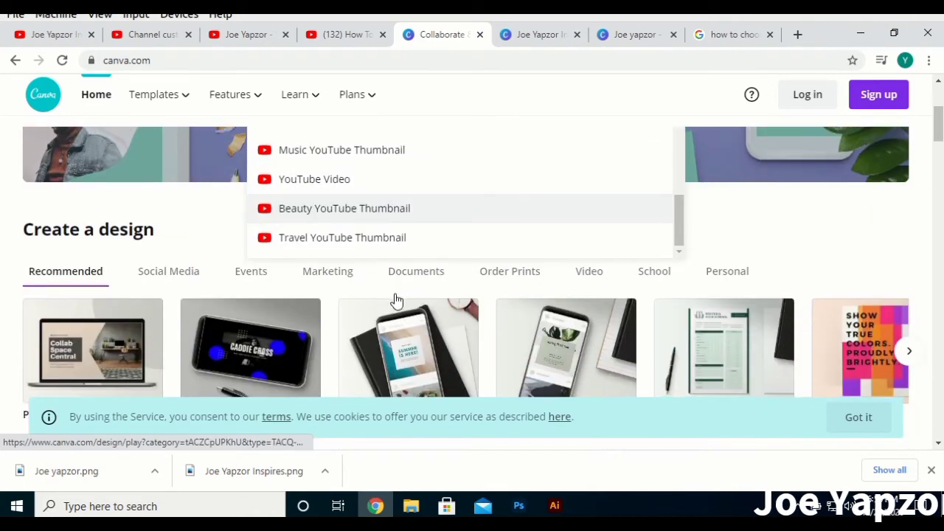
scroll(489, 290, "up", 2)
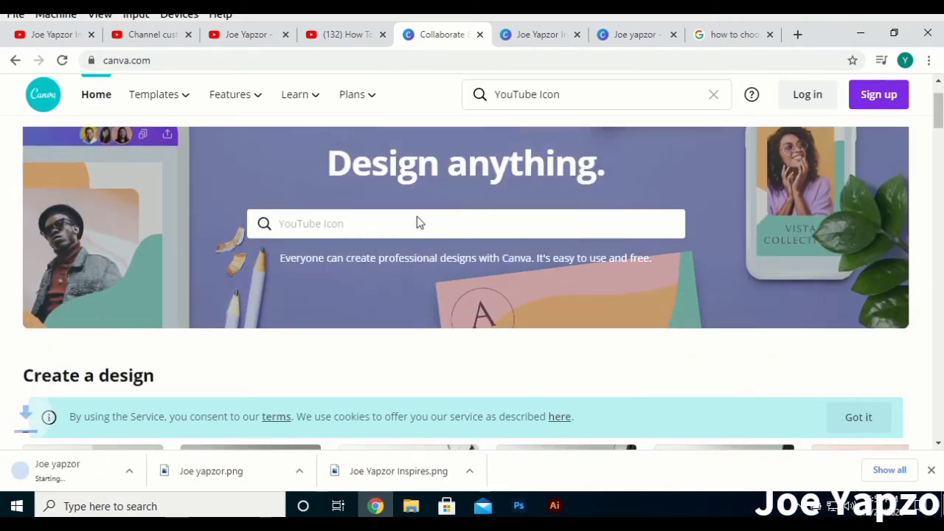
left_click(417, 216)
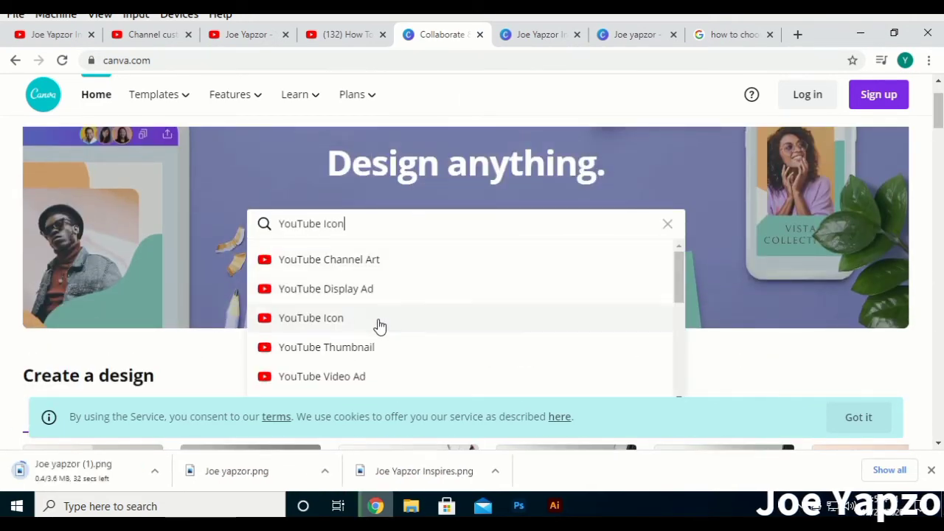
Step: In YouTube Studio's Channel customization Branding page, start uploading a new banner image
left_click(364, 42)
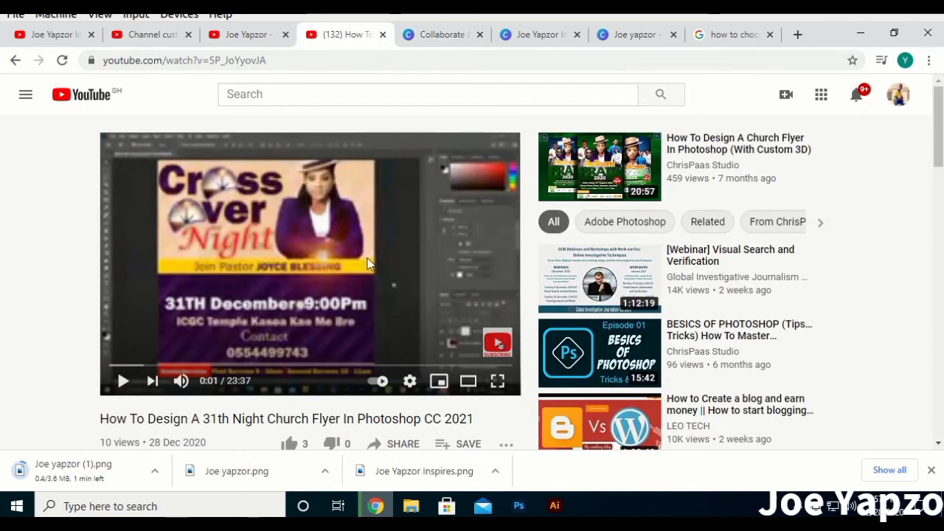
scroll(369, 264, "down", 5)
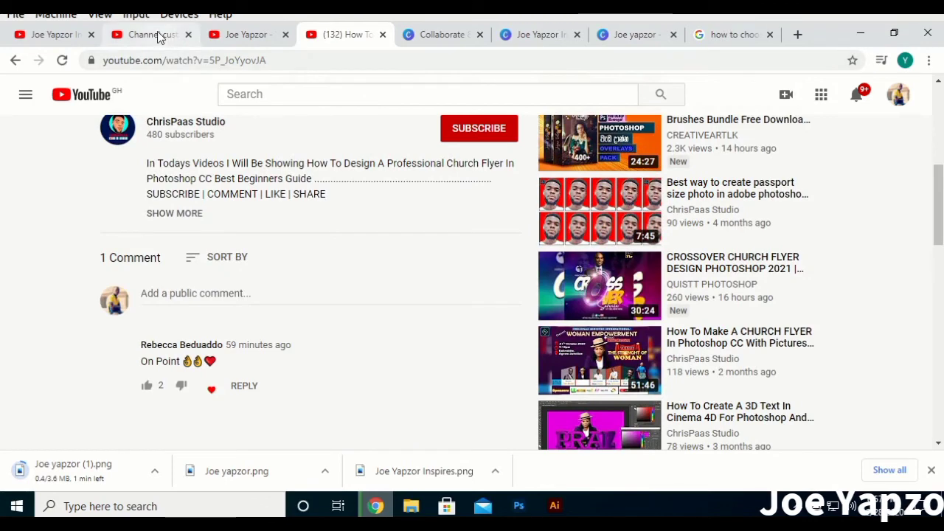
left_click(154, 35)
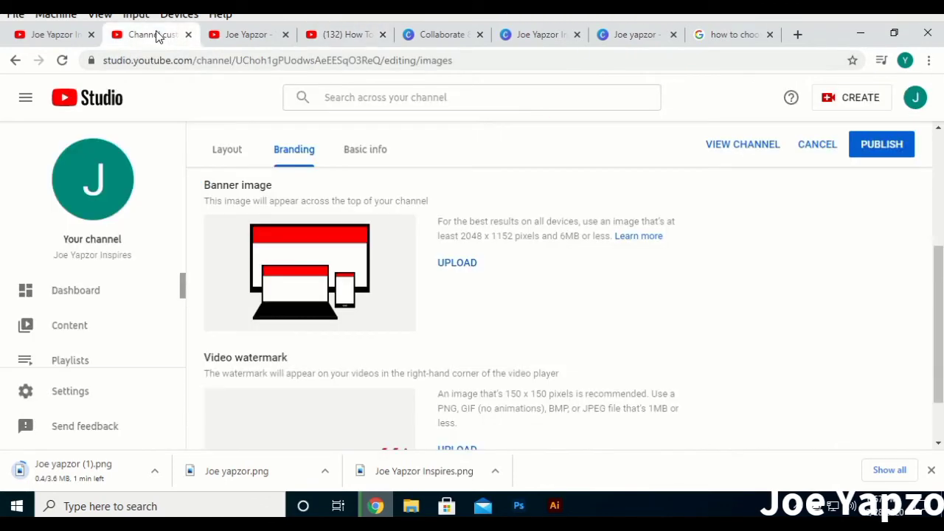
left_click(447, 270)
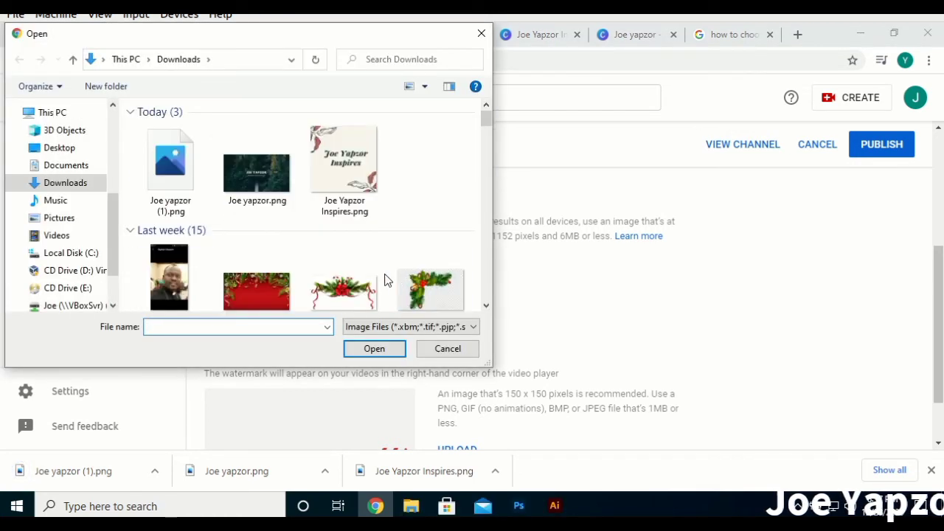
Step: Upload Joe yapzor (1).png as the channel banner and accept the crop
left_click(190, 210)
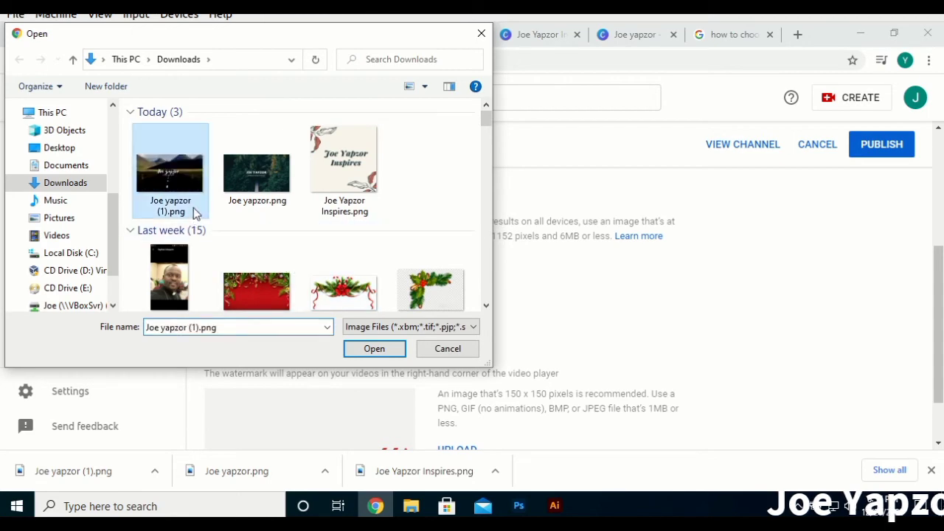
left_click(375, 350)
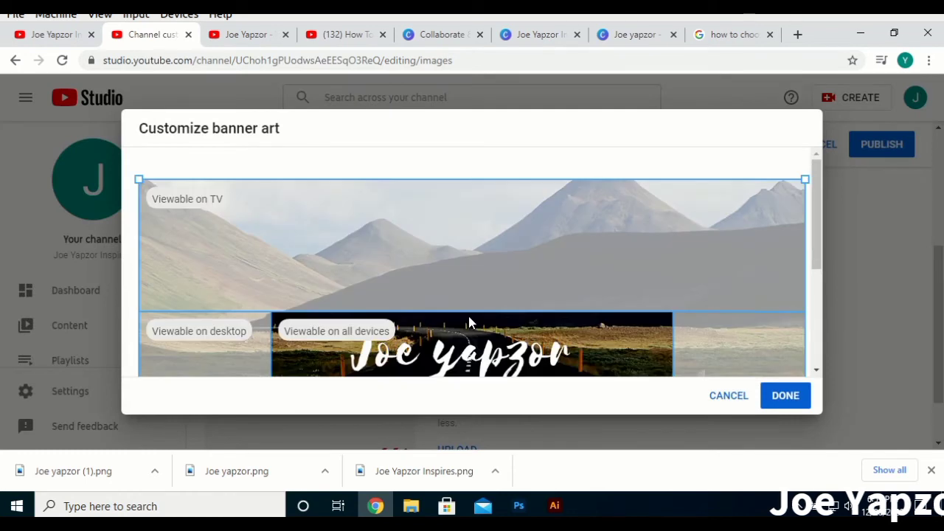
scroll(487, 310, "down", 3)
scroll(487, 311, "up", 1)
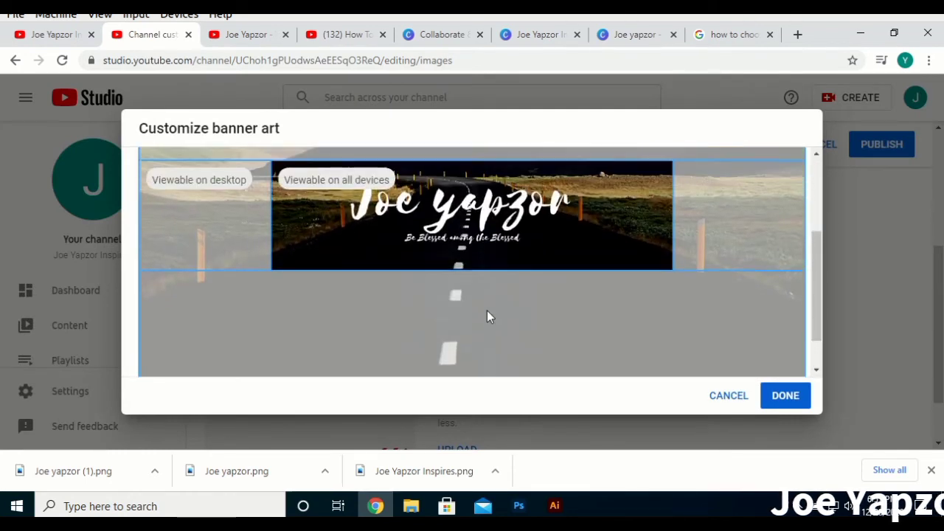
scroll(486, 311, "up", 3)
scroll(487, 311, "down", 4)
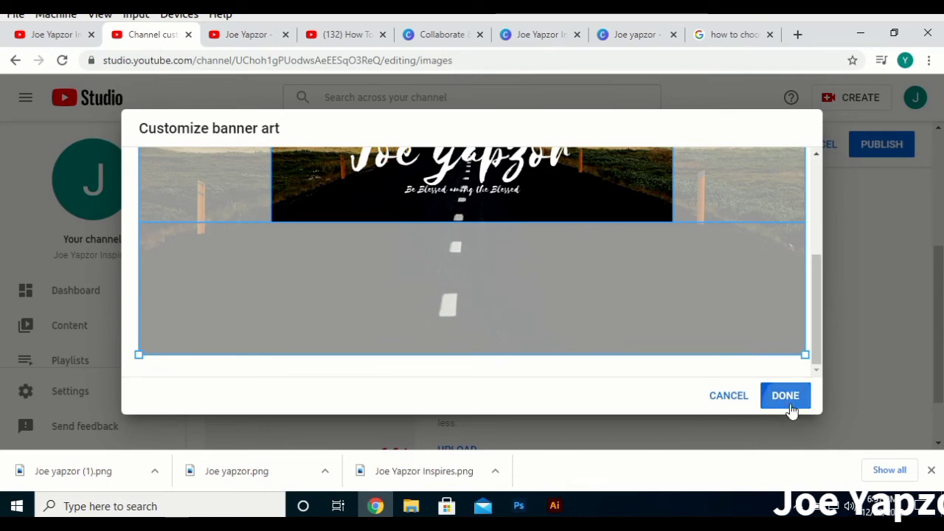
left_click(781, 409)
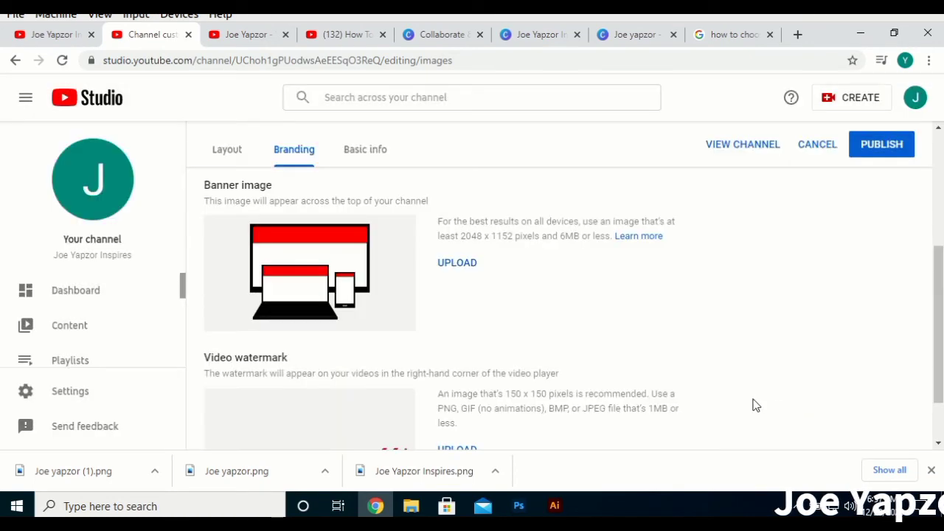
Step: Review the road banner preview on the Branding page, then view the Joe Yapzor channel
scroll(556, 389, "up", 2)
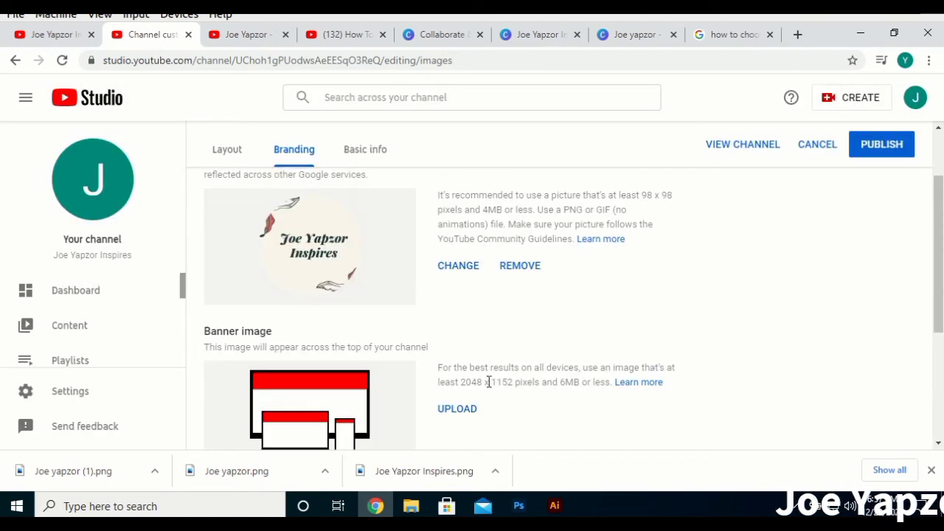
scroll(479, 375, "down", 3)
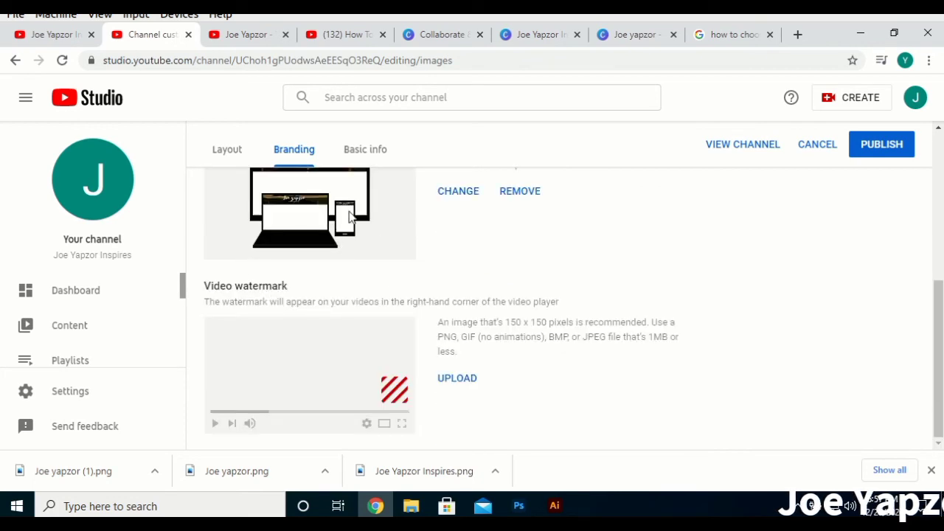
scroll(378, 310, "up", 1)
scroll(376, 313, "down", 1)
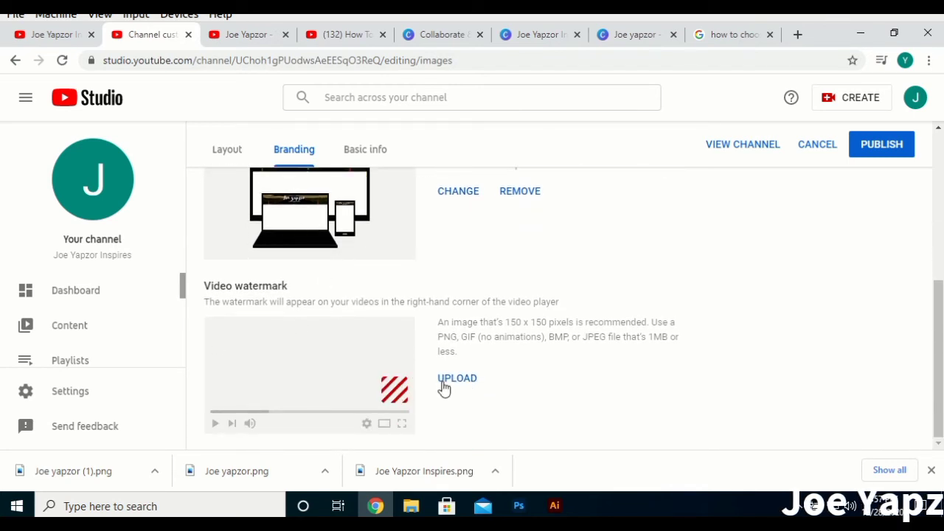
left_click(266, 40)
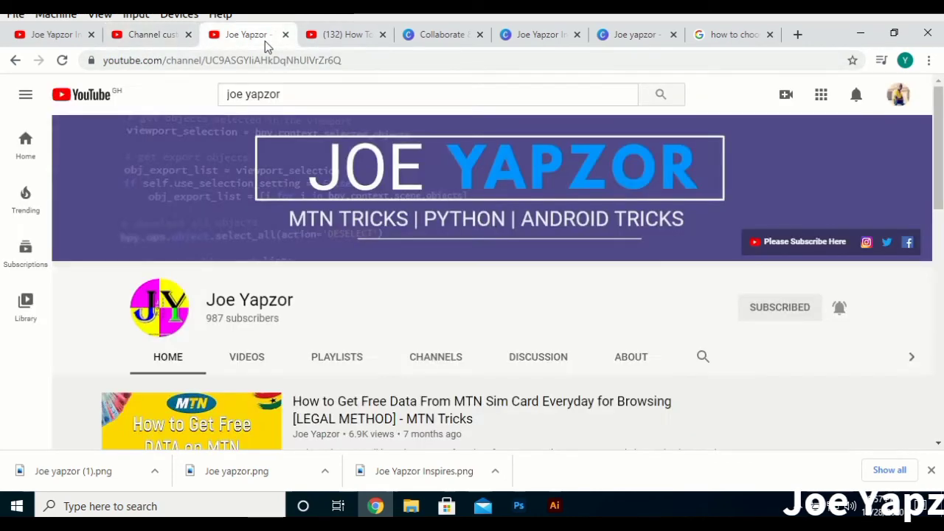
Step: Open and reload the MTN free data tutorial video, then return to channel customization
scroll(458, 328, "down", 3)
left_click(233, 274)
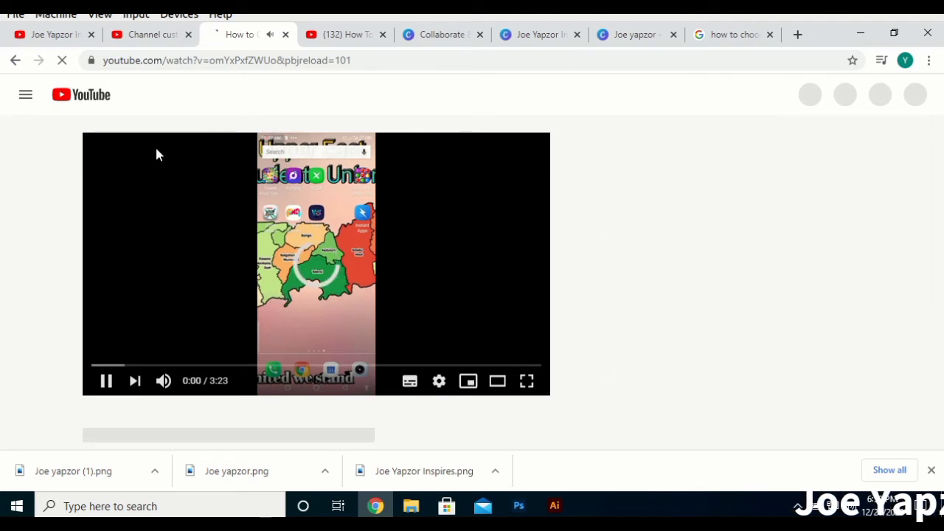
left_click(63, 62)
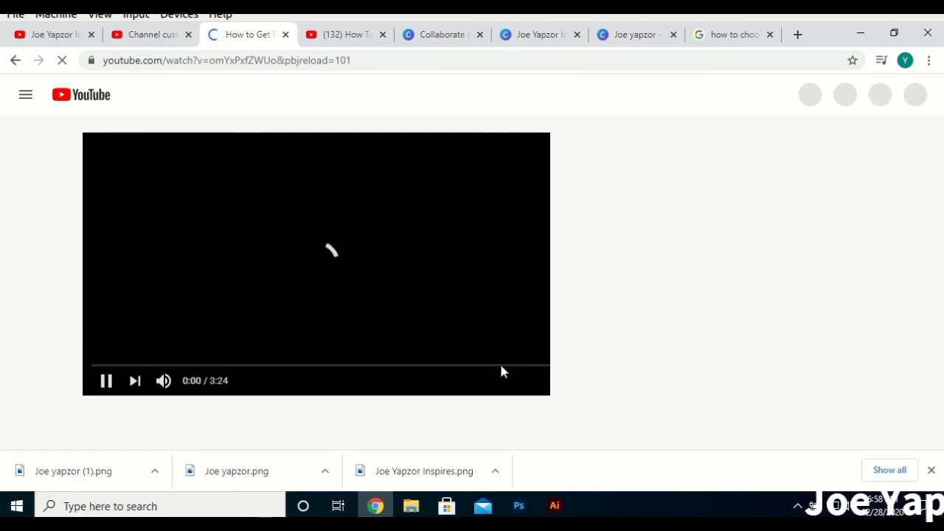
left_click(137, 50)
Step: Upload Joe Yapzor Inspires.png as the video watermark, then return from the tutorial to Branding
left_click(464, 384)
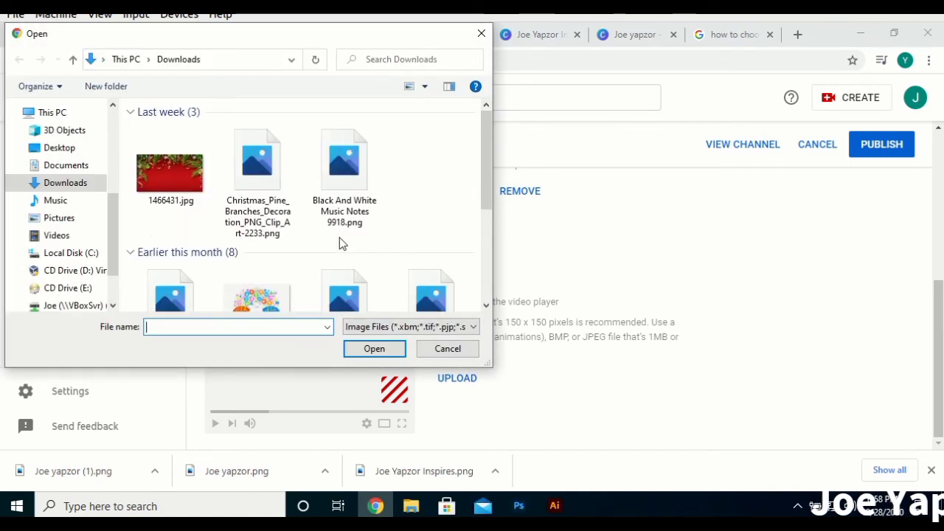
left_click(343, 162)
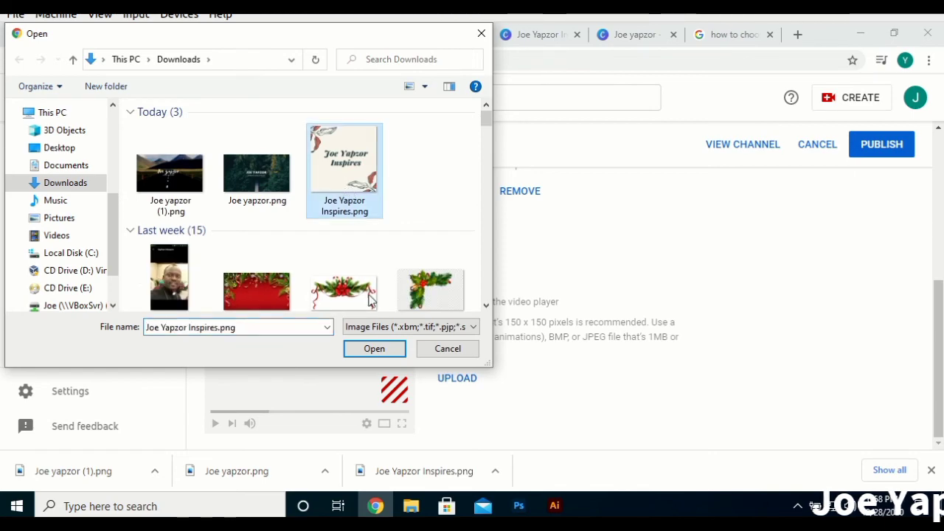
left_click(374, 349)
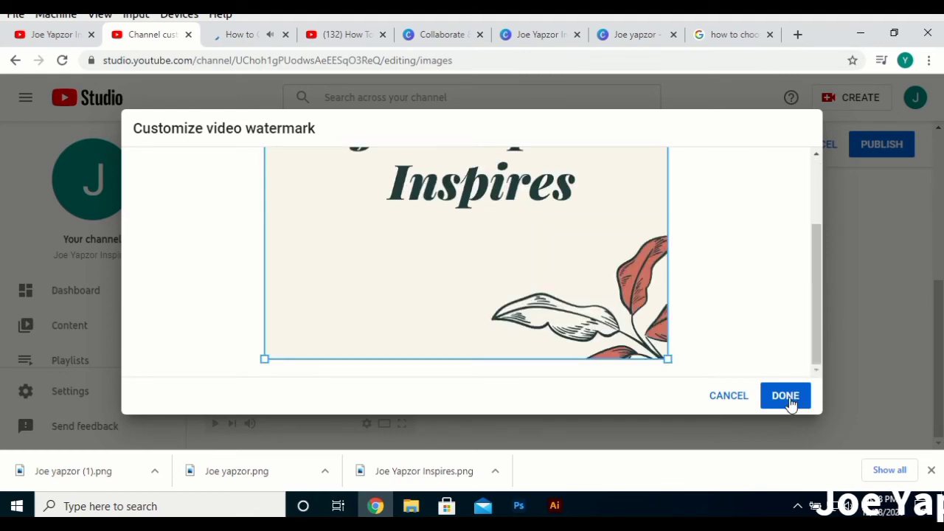
key("Escape")
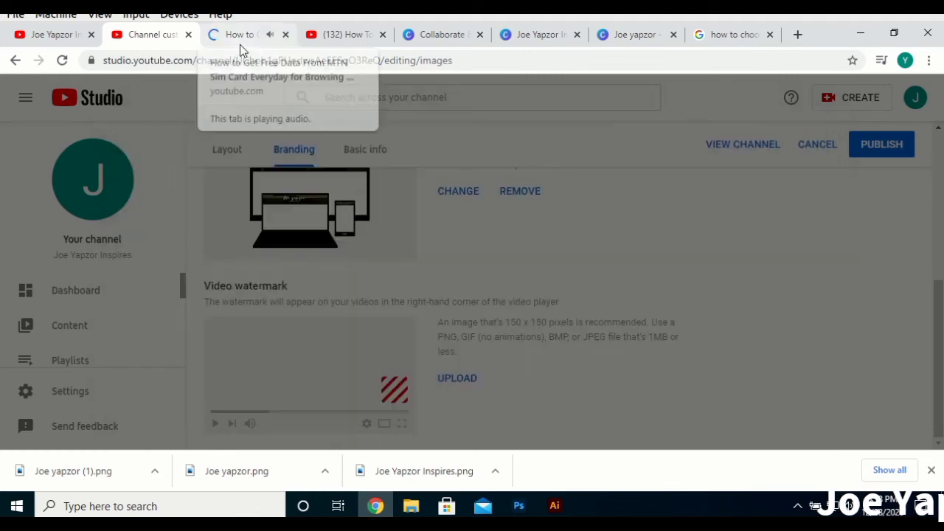
left_click(240, 43)
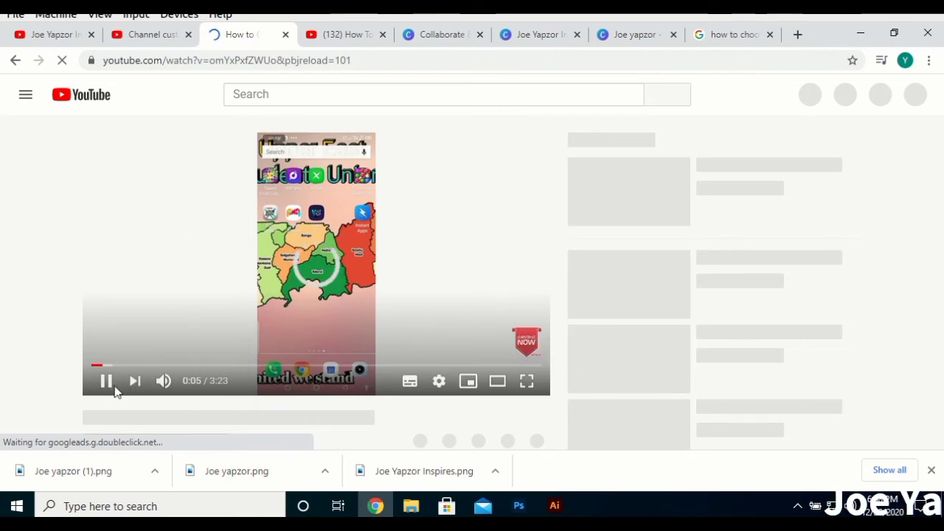
left_click(157, 41)
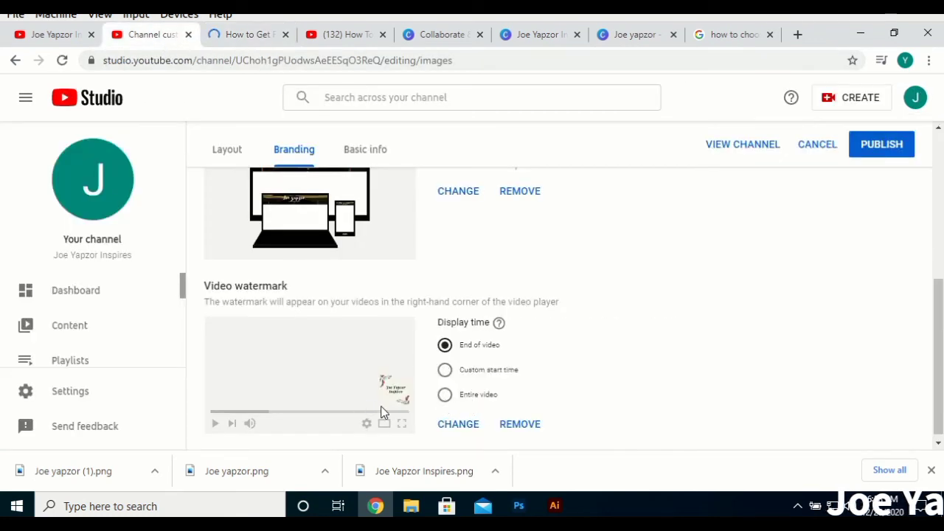
Step: Re-upload Joe Yapzor Inspires.png as the watermark and display it for the Entire video
left_click(467, 403)
left_click(516, 425)
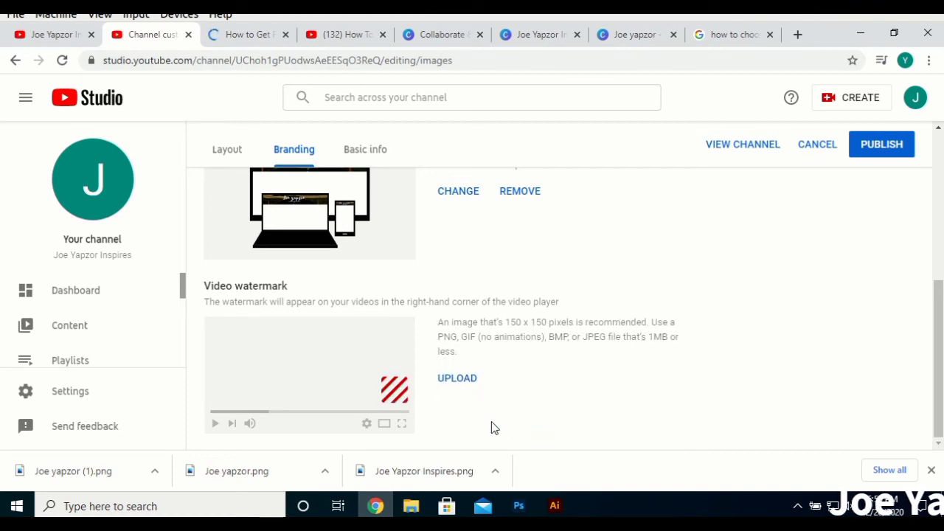
left_click(457, 380)
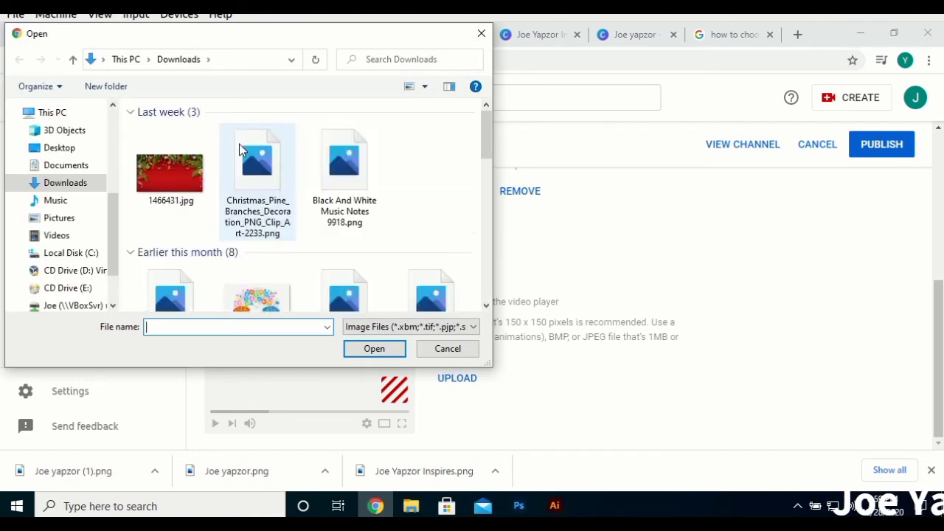
left_click(344, 169)
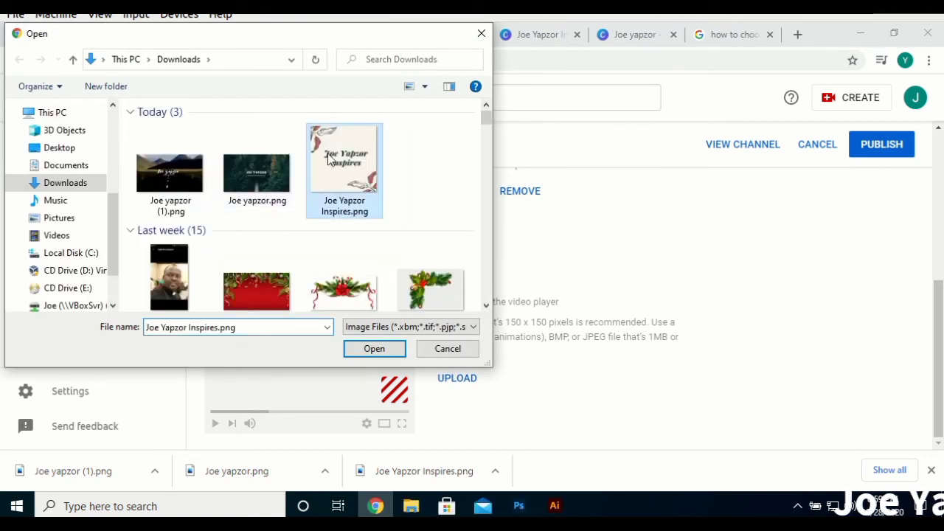
left_click(374, 348)
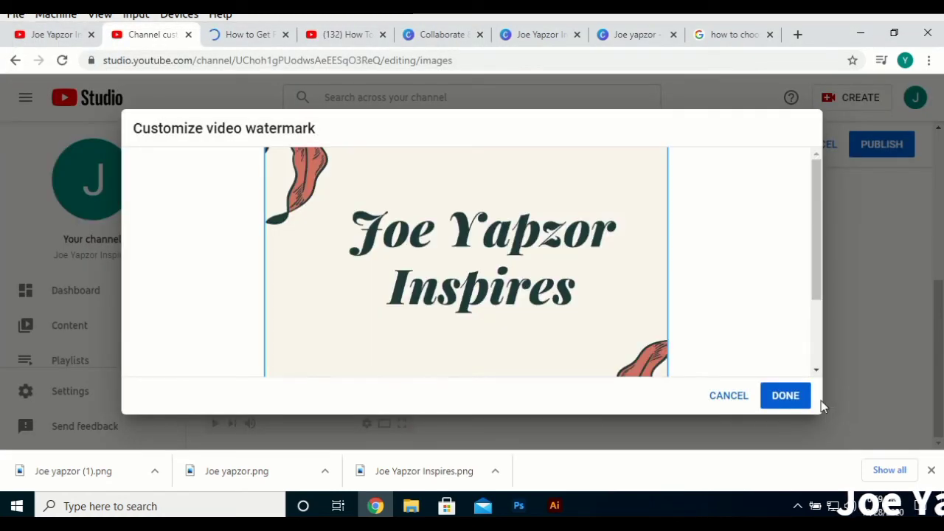
left_click(786, 396)
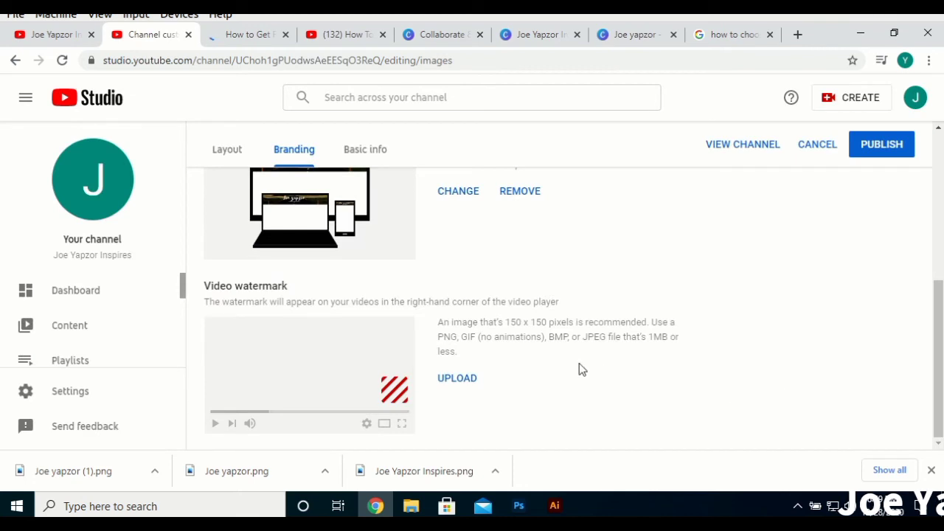
left_click(446, 399)
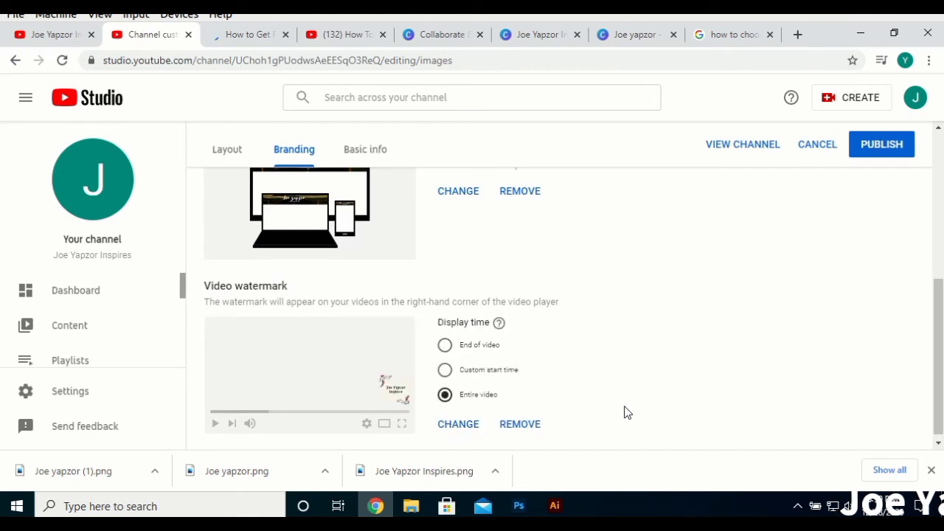
scroll(309, 376, "down", 1)
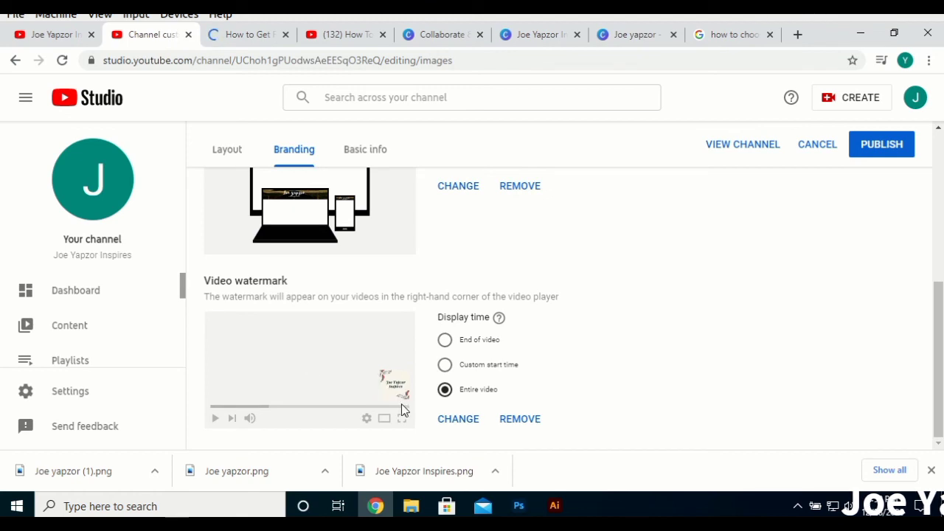
scroll(601, 400, "up", 10)
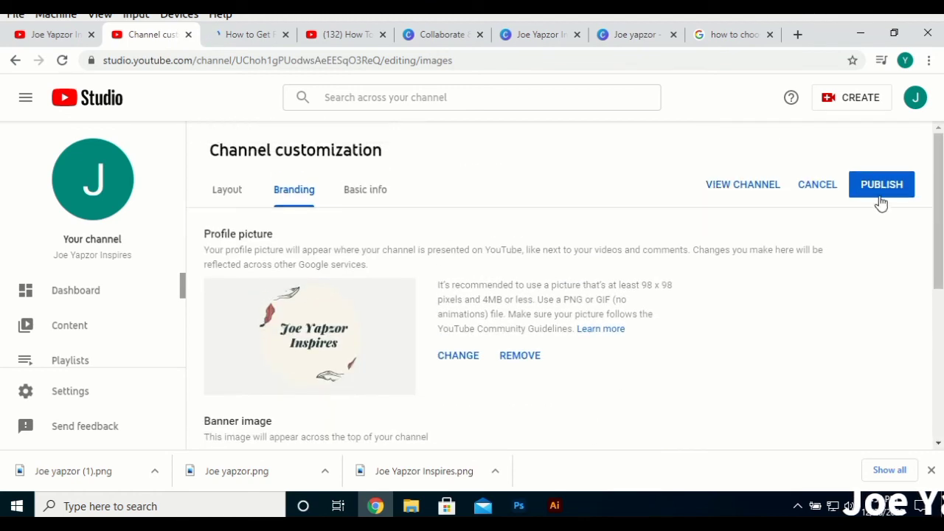
Step: Publish the branding changes, then check the channel's About and Home pages
left_click(884, 183)
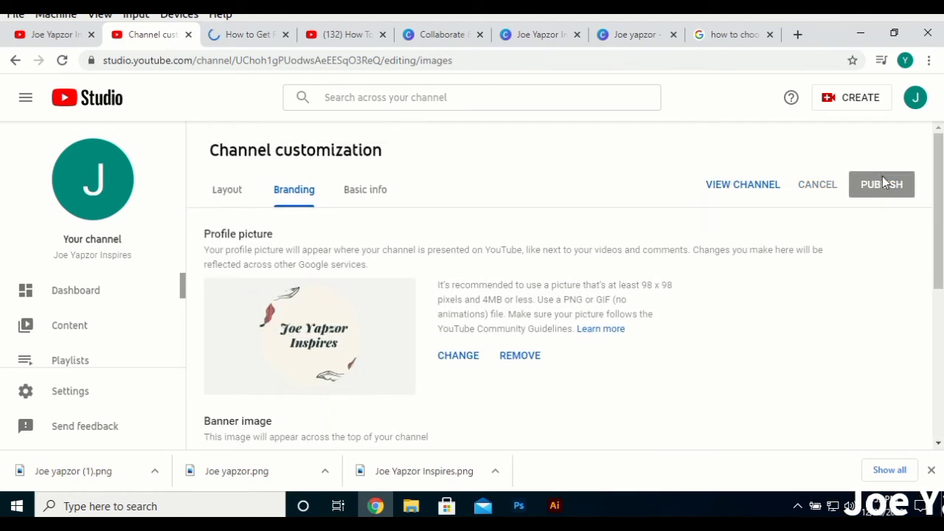
left_click(53, 35)
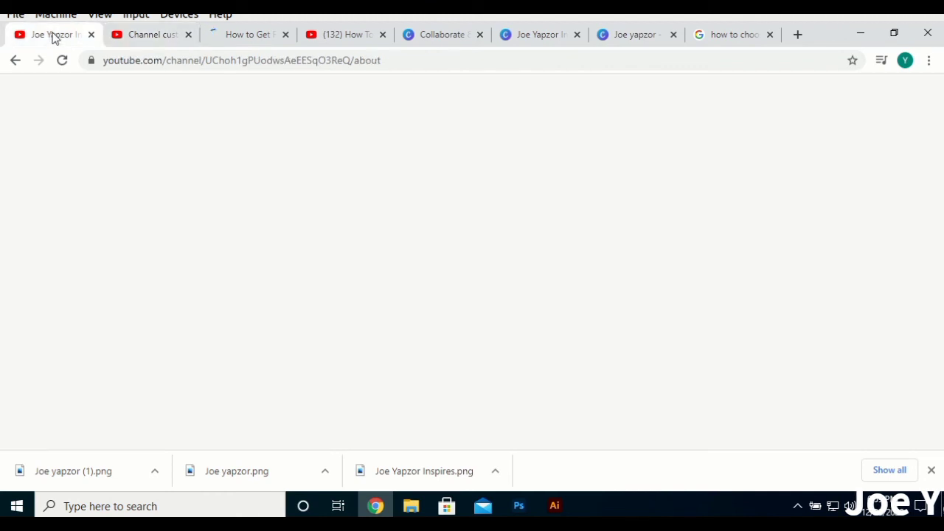
left_click(61, 62)
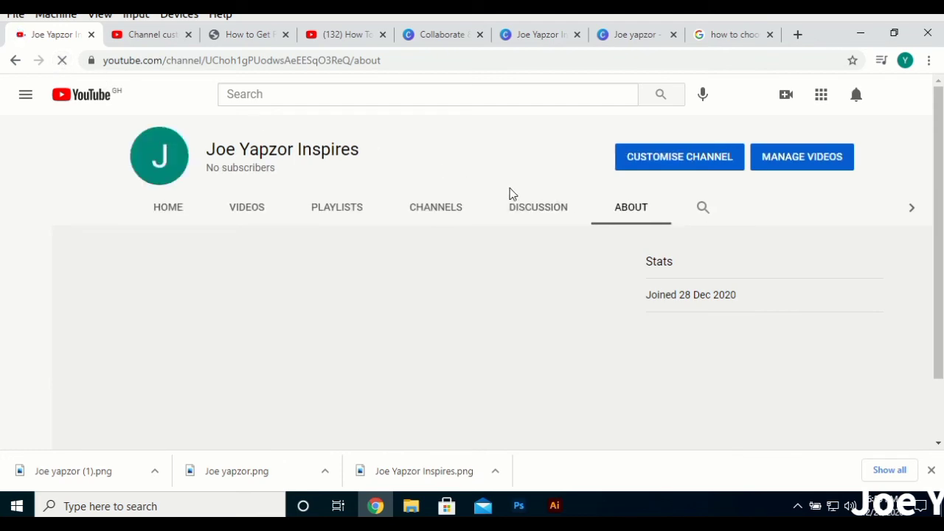
left_click(172, 208)
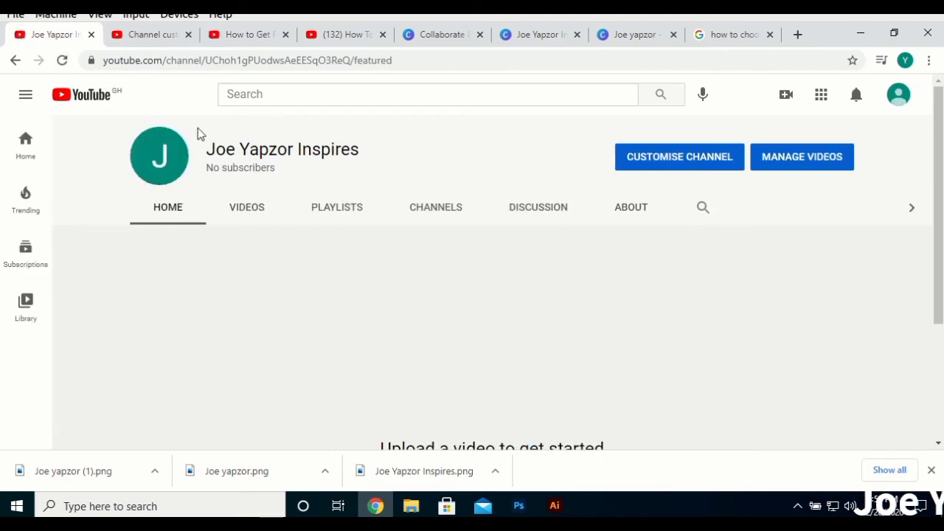
left_click(169, 38)
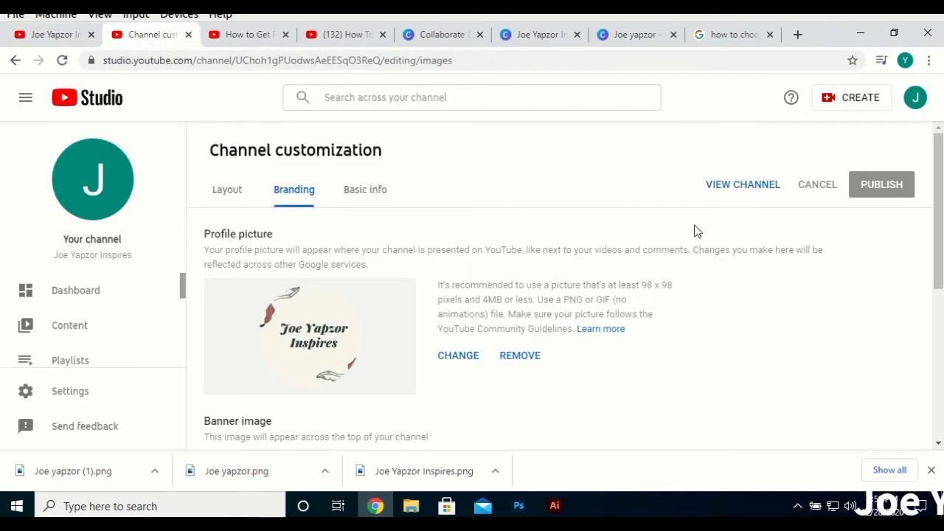
Step: Open the public channel in a new tab and close the old channel page
left_click(711, 183)
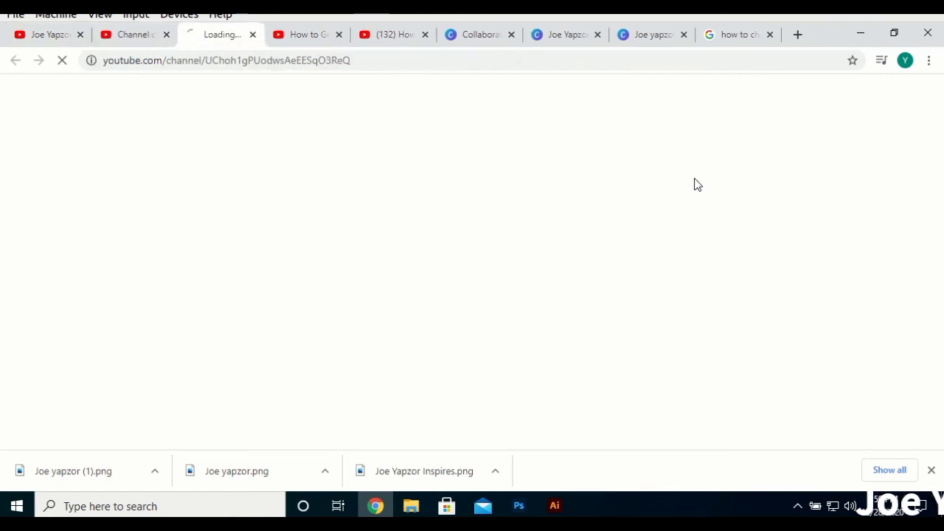
left_click(141, 38)
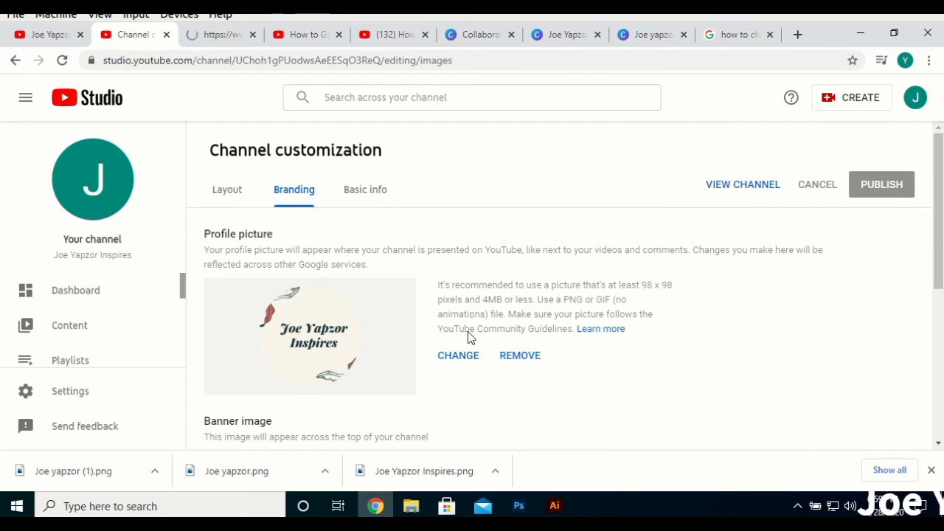
scroll(467, 333, "down", 5)
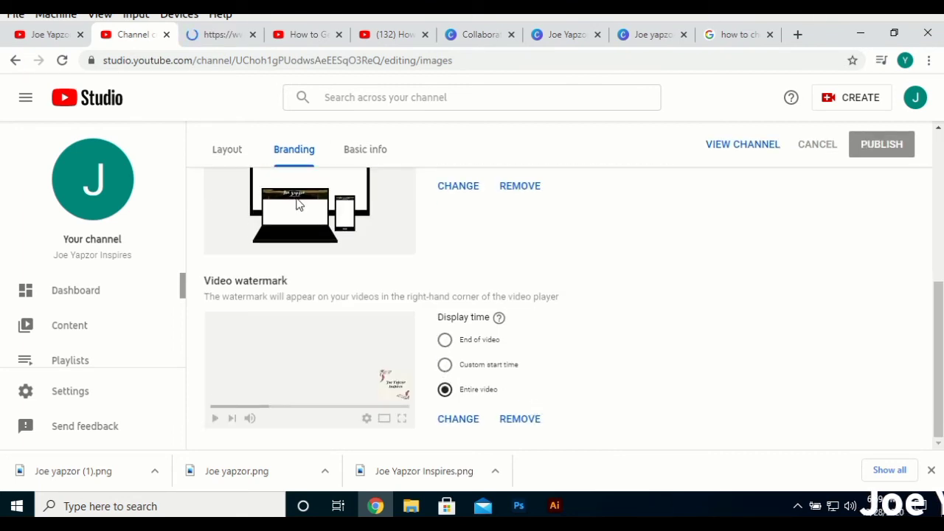
left_click(213, 34)
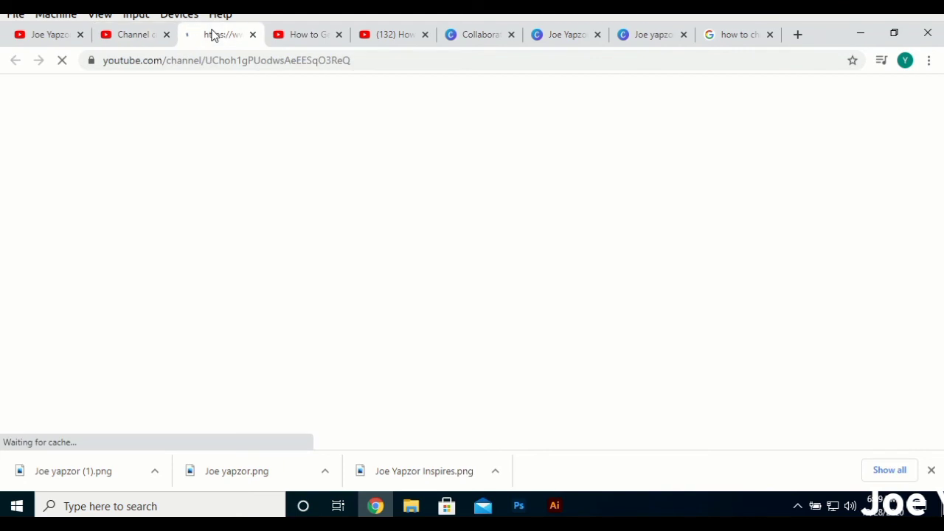
left_click(79, 34)
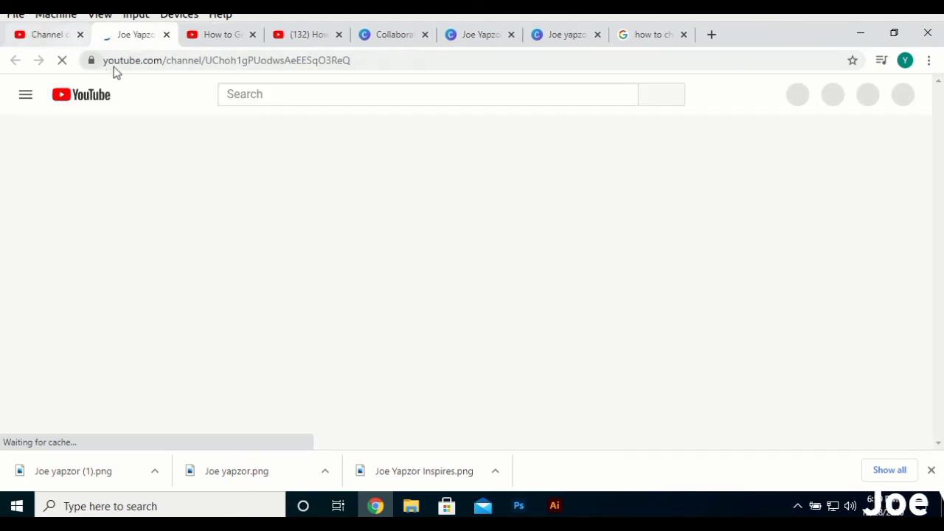
left_click(53, 39)
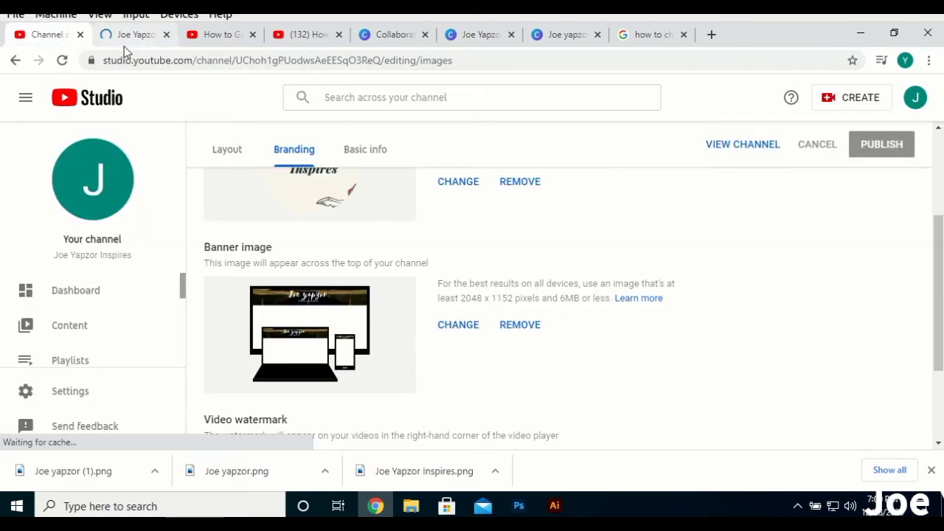
Step: Review the public channel's About and Home pages, reload, and return to Channel customization
left_click(123, 43)
scroll(479, 309, "down", 3)
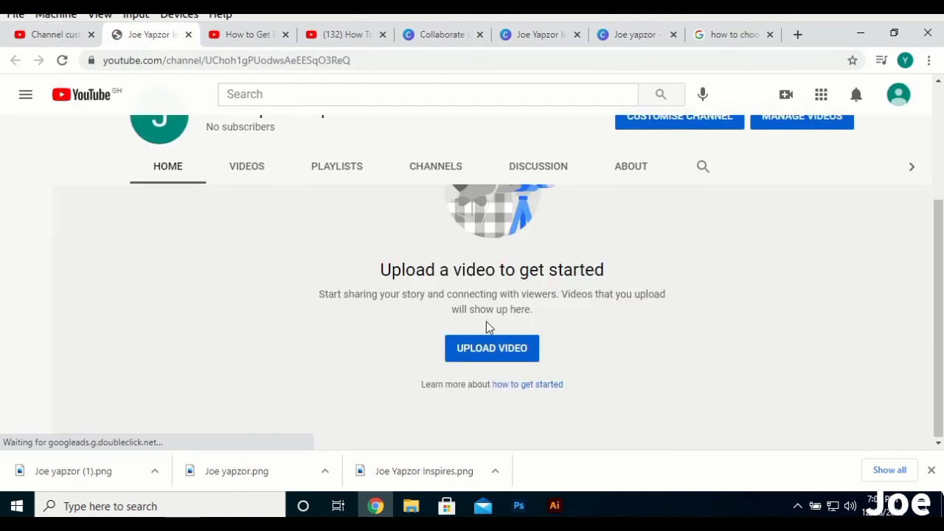
scroll(509, 380, "up", 1)
scroll(516, 387, "up", 1)
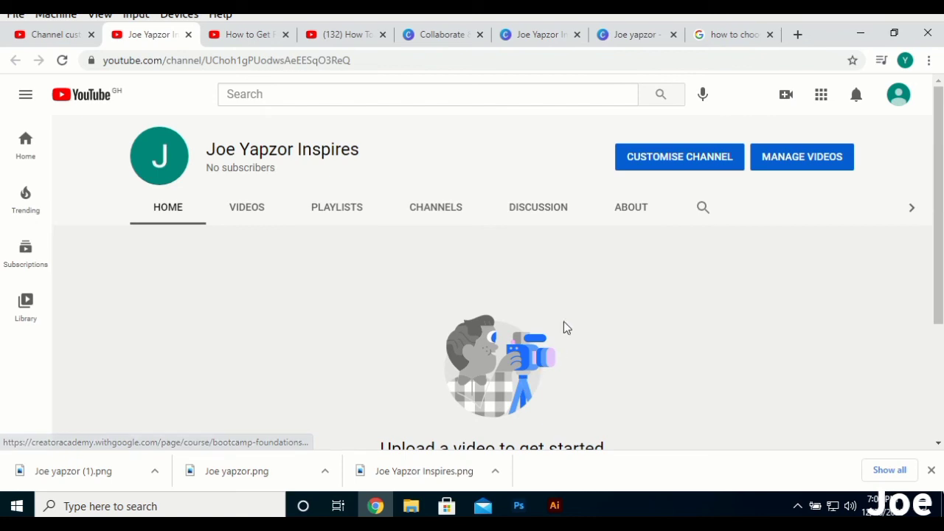
left_click(632, 208)
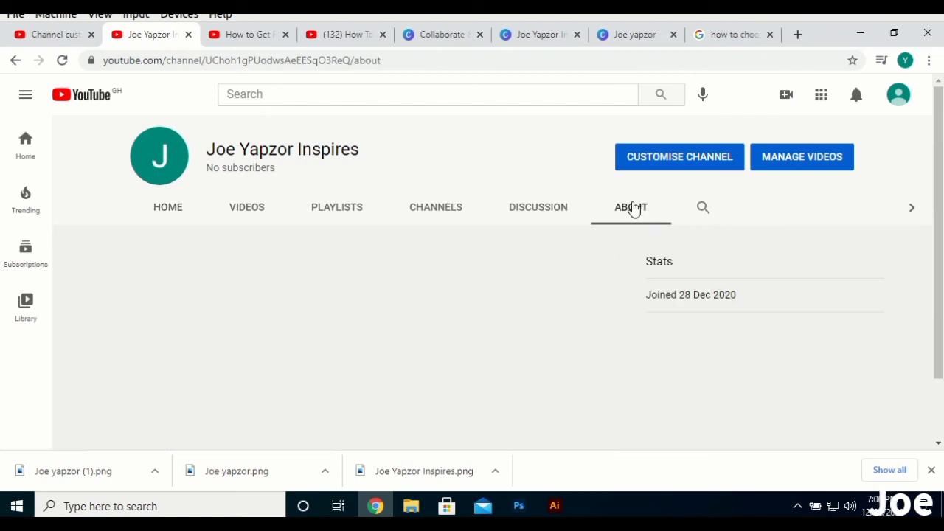
left_click(172, 206)
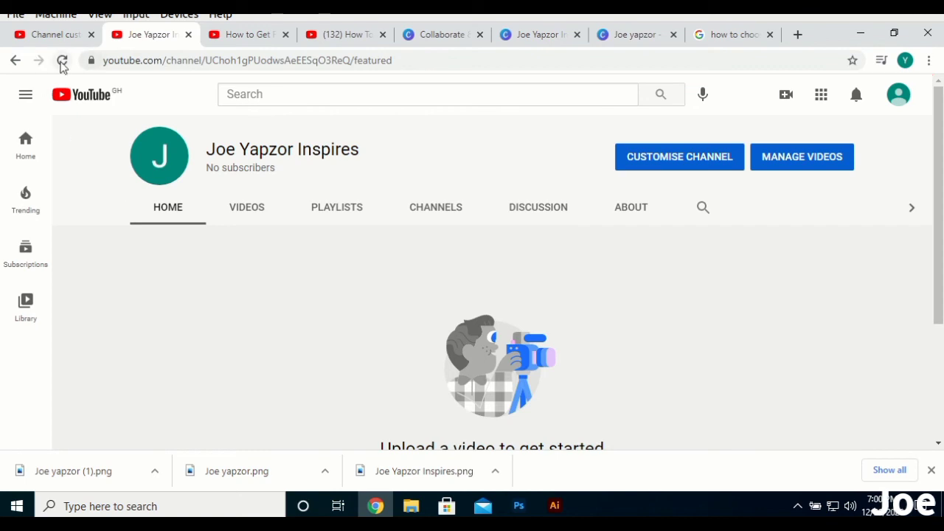
left_click(62, 62)
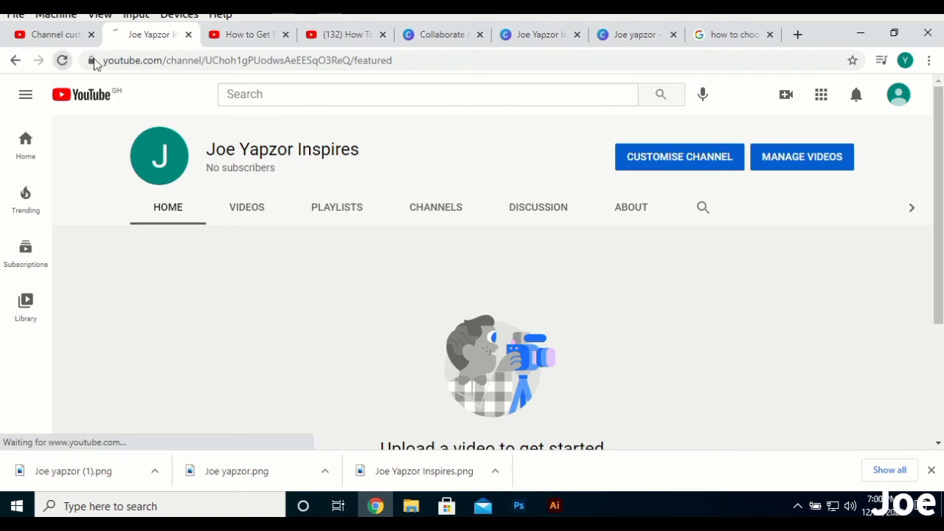
left_click(62, 35)
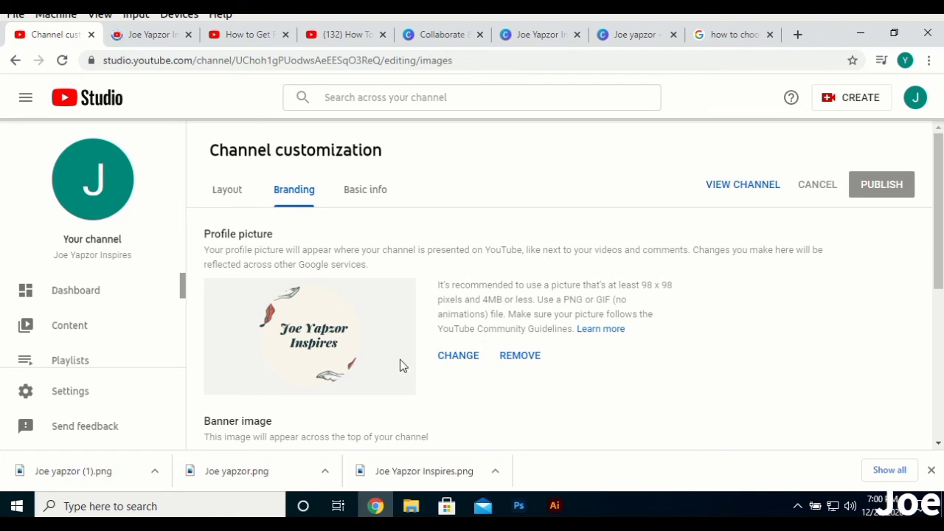
Step: Verify the new logo on the live channel and dismiss the downloads bar
scroll(403, 362, "down", 4)
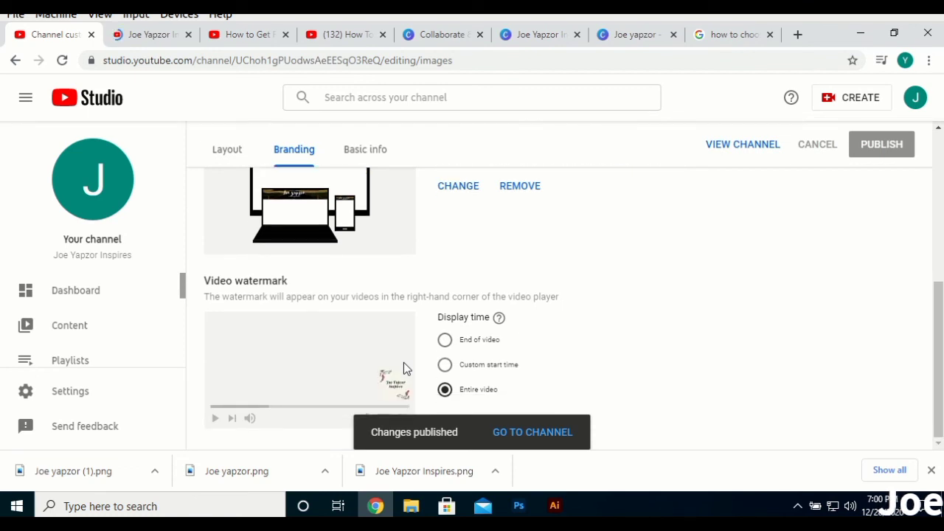
left_click(145, 37)
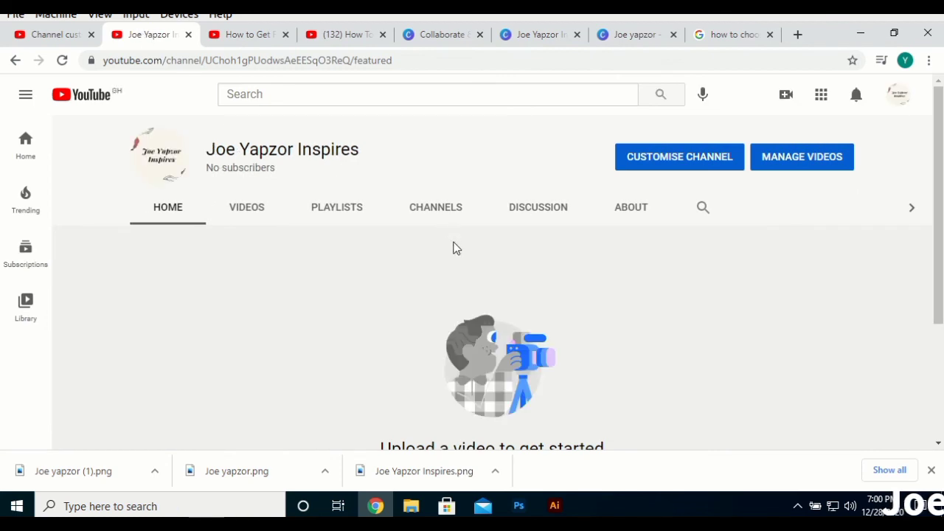
scroll(436, 282, "down", 3)
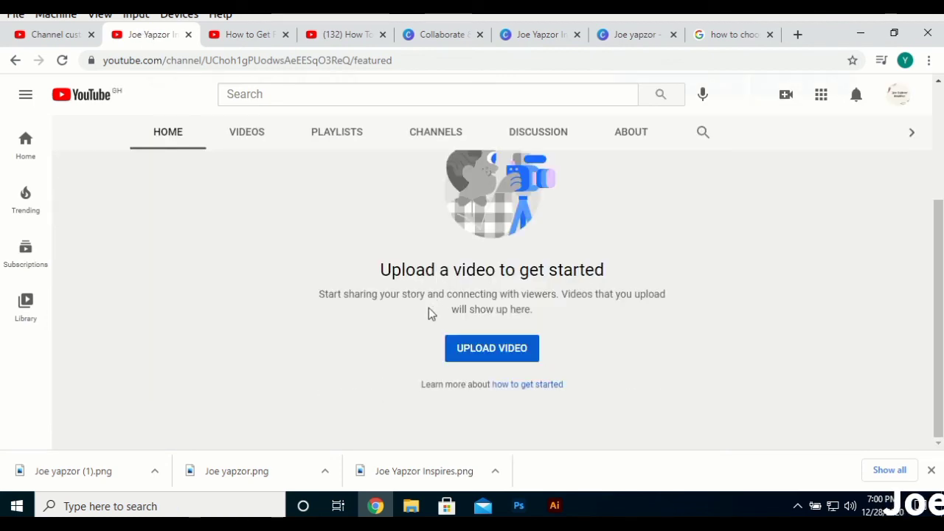
left_click(930, 470)
Step: Return to the MTN free data tutorial video page
scroll(590, 411, "up", 3)
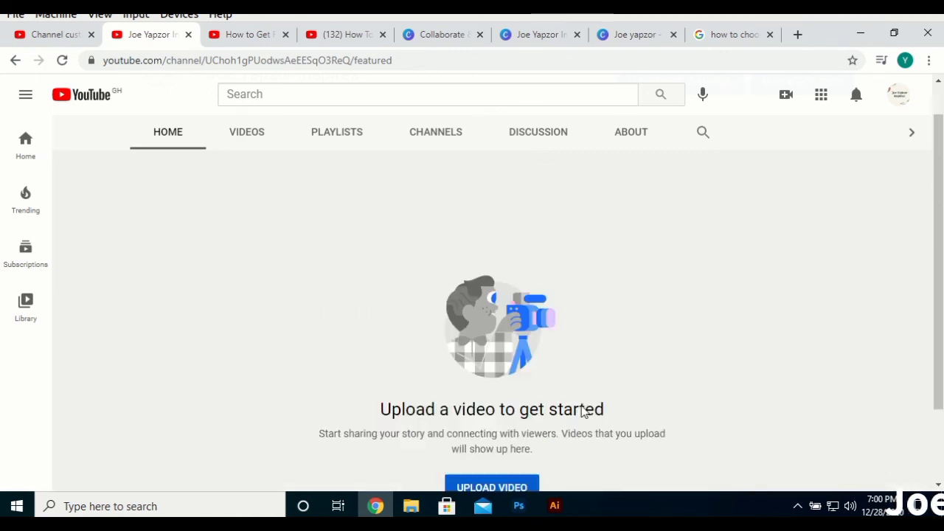
left_click(246, 204)
left_click(264, 37)
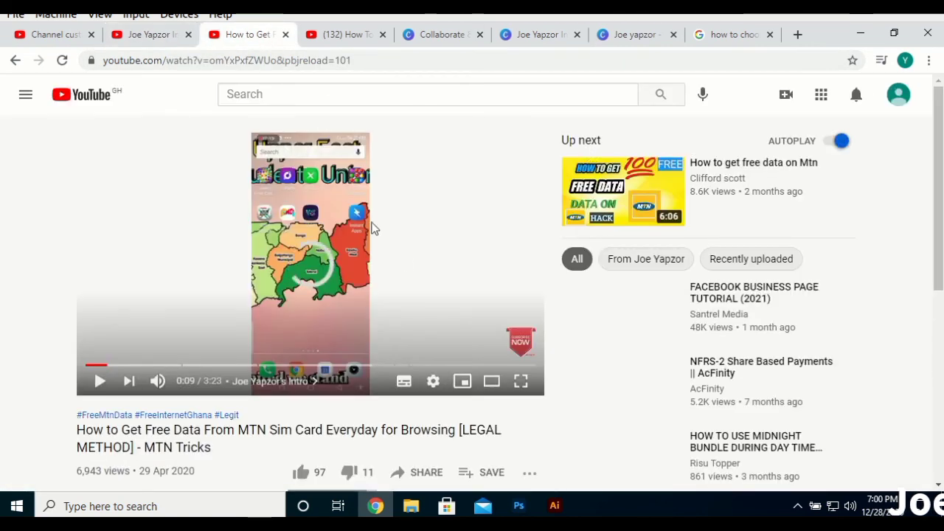
Step: Pause the video and search YouTube for 'think media'
left_click(342, 296)
left_click(261, 92)
type("yt")
key("BackSpace")
key("BackSpace")
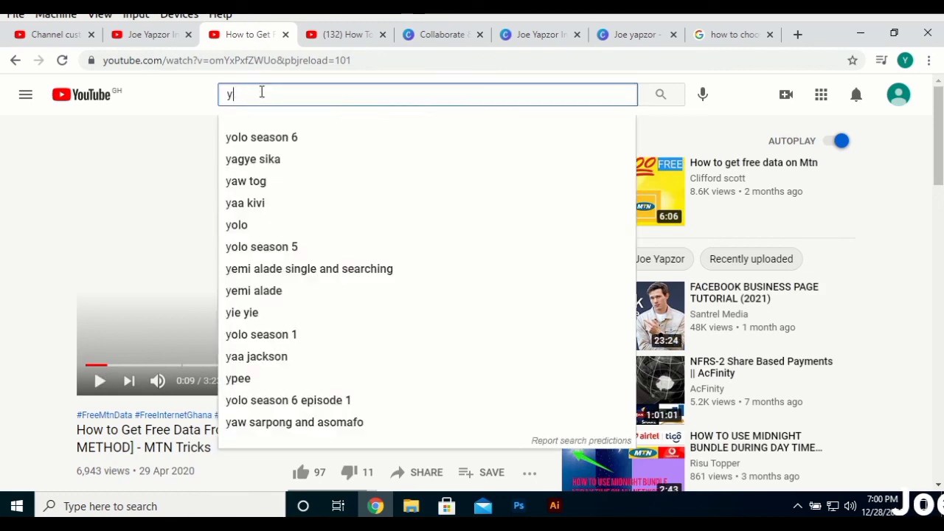
type("thin")
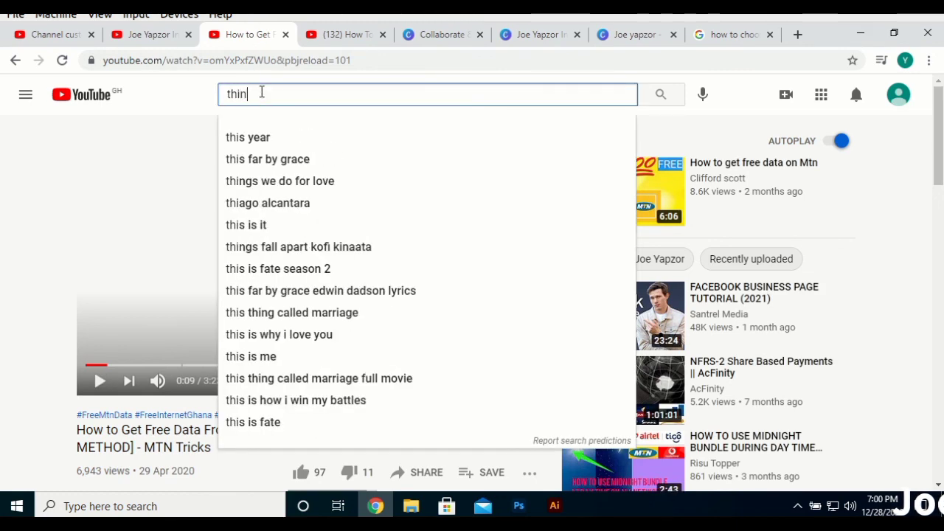
type("k media")
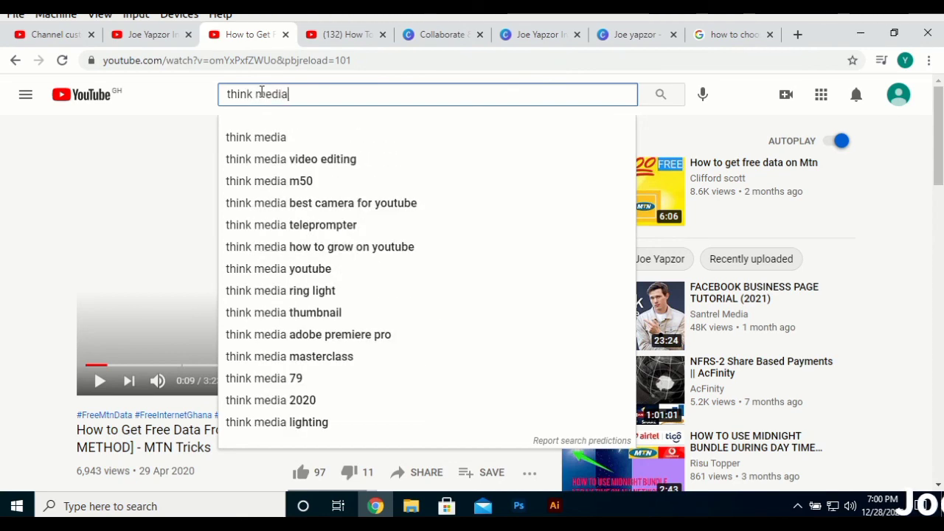
key("Return")
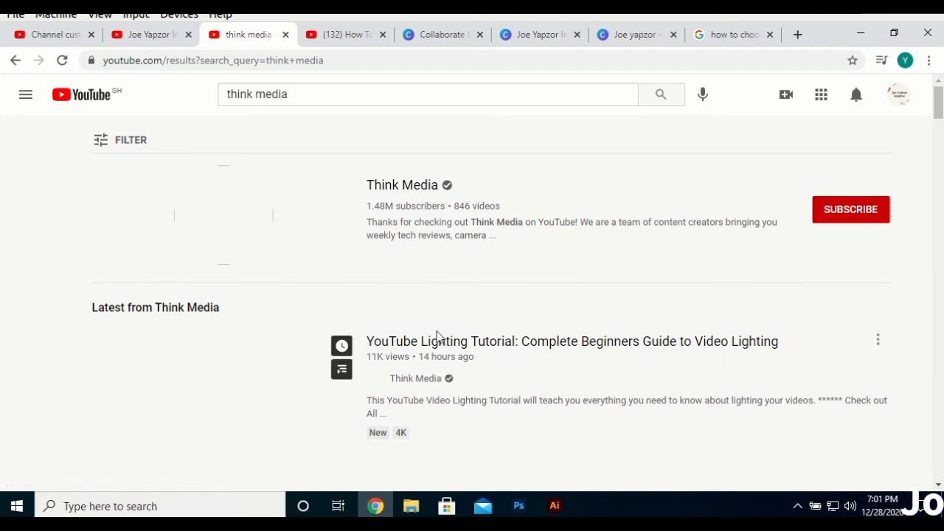
Step: Browse the think media results, headed by the Think Media channel, then switch to the (132) video tab
scroll(346, 359, "down", 1)
scroll(347, 359, "down", 4)
scroll(354, 310, "up", 4)
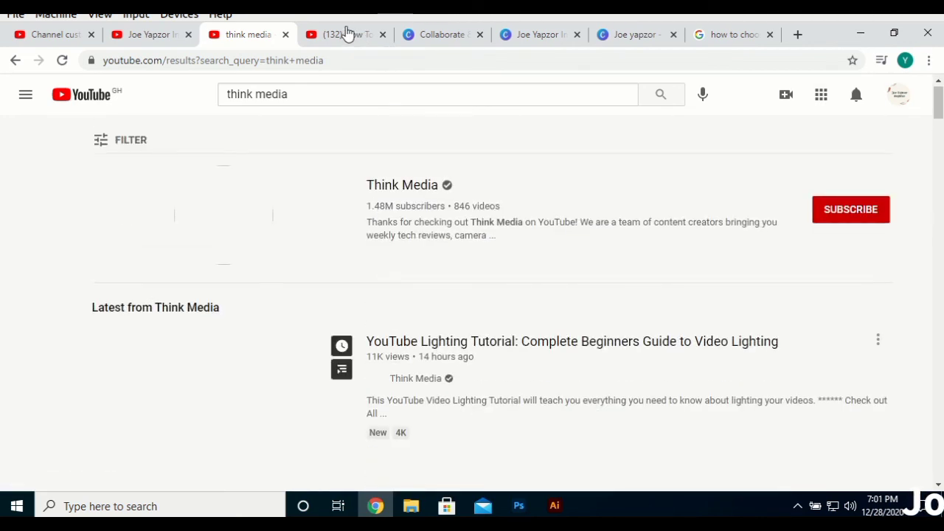
left_click(346, 33)
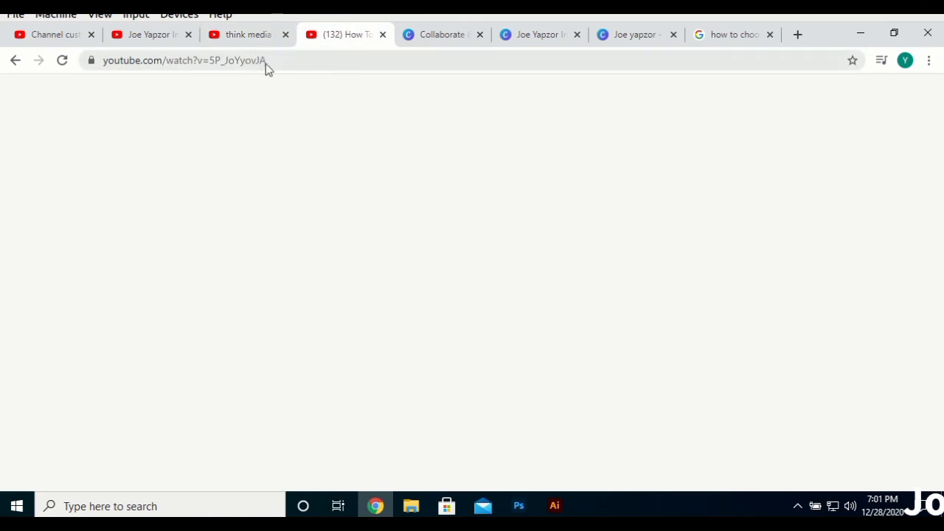
Step: Search YouTube for 'vidiq' and scroll through the vidIQ channel results
left_click(274, 94)
type("vidi")
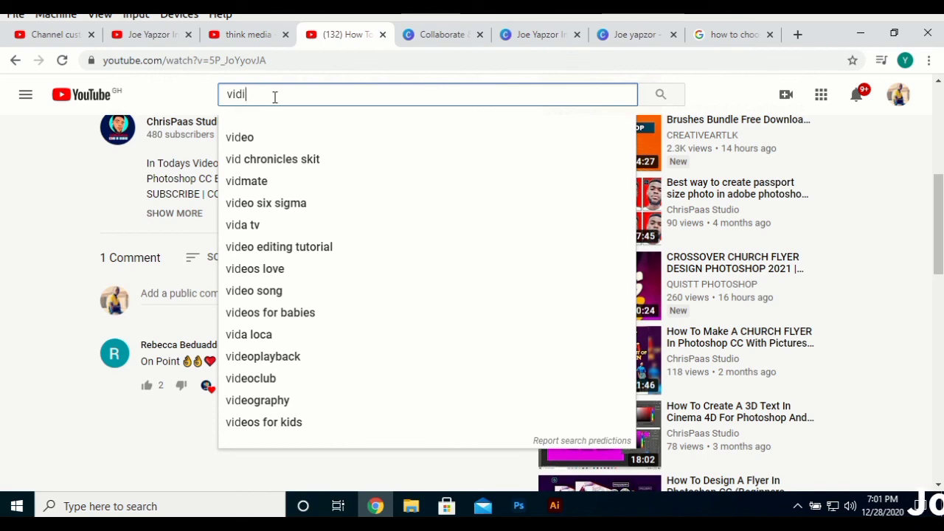
type("q")
key("Return")
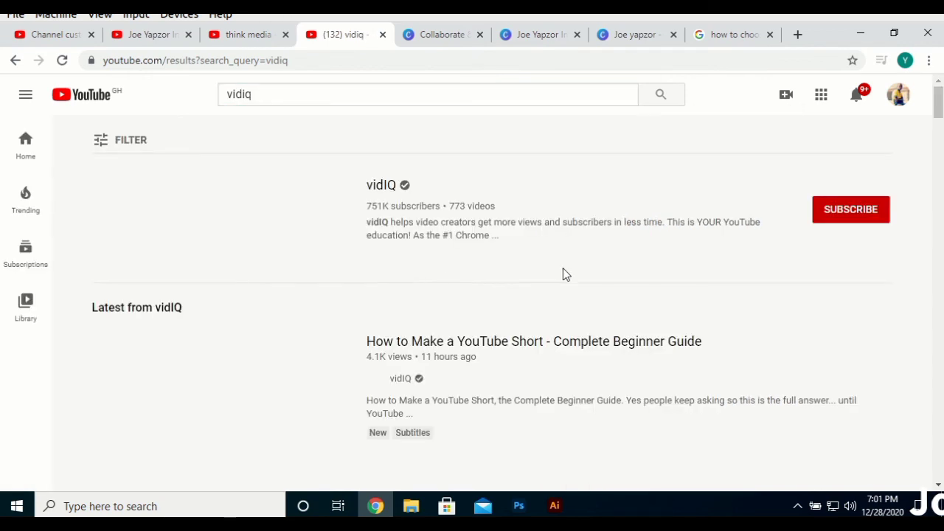
scroll(251, 287, "down", 3)
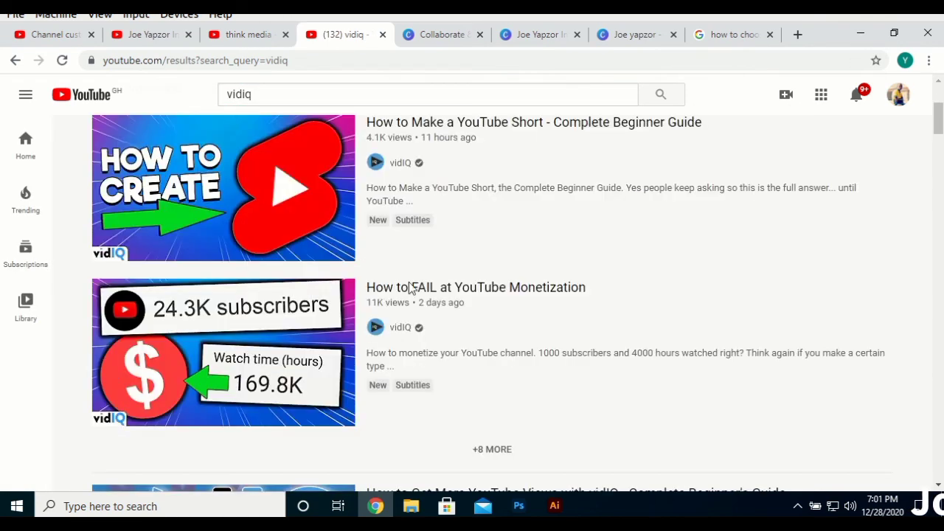
scroll(344, 219, "down", 1)
scroll(331, 213, "up", 5)
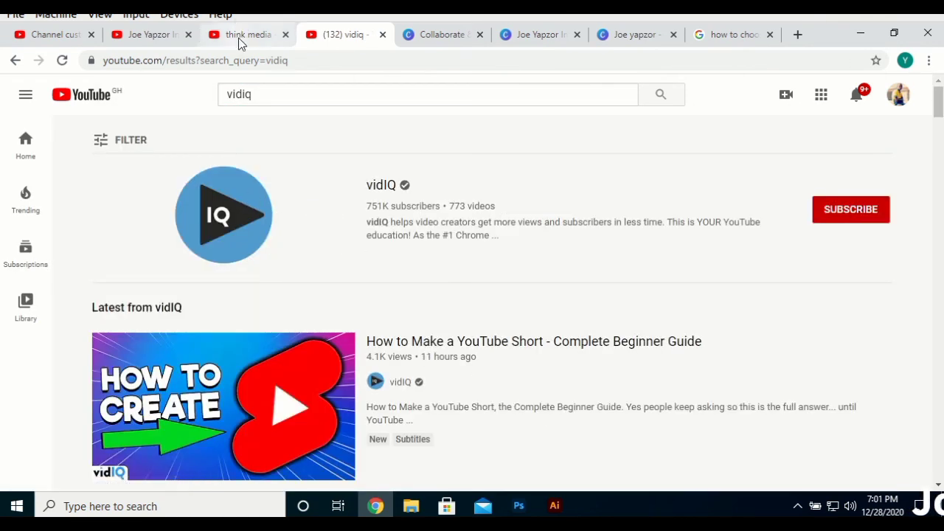
Step: Compare the vidiq results with the think media results, then close both results tabs
left_click(238, 39)
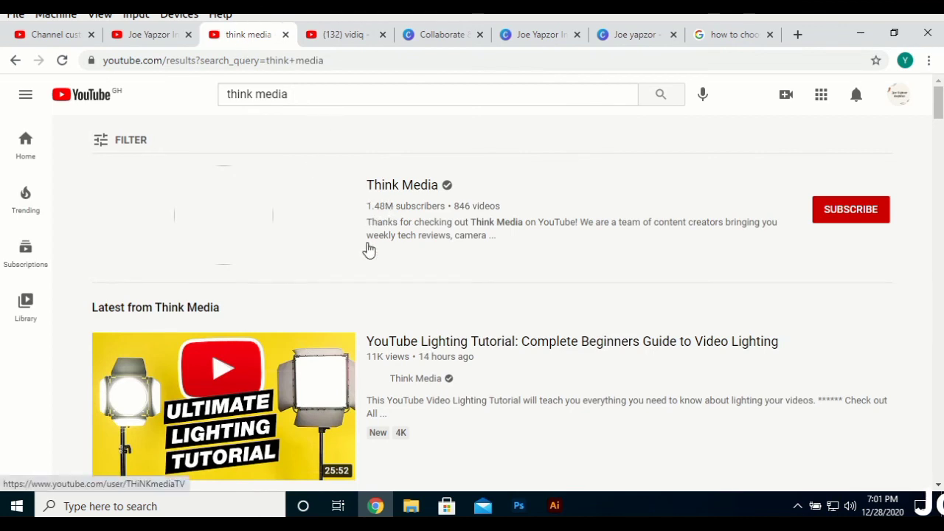
left_click(342, 38)
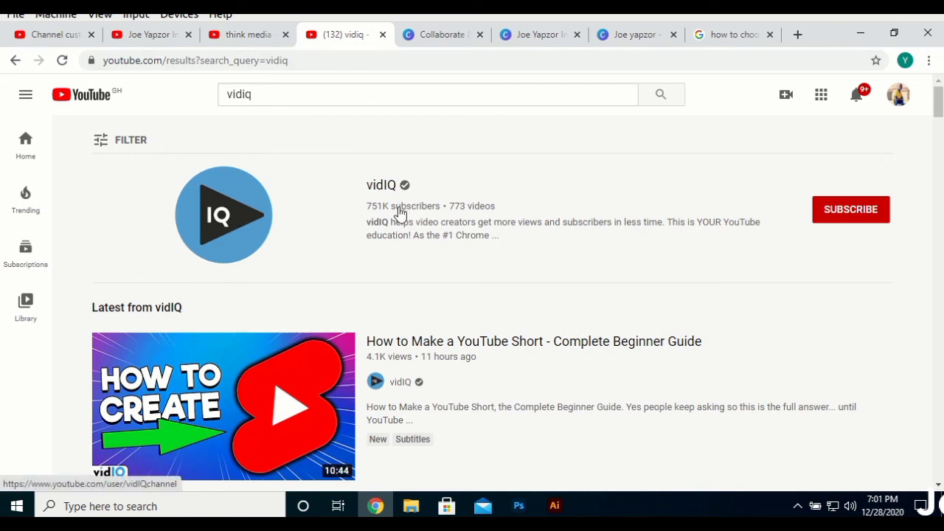
left_click(252, 34)
left_click(286, 35)
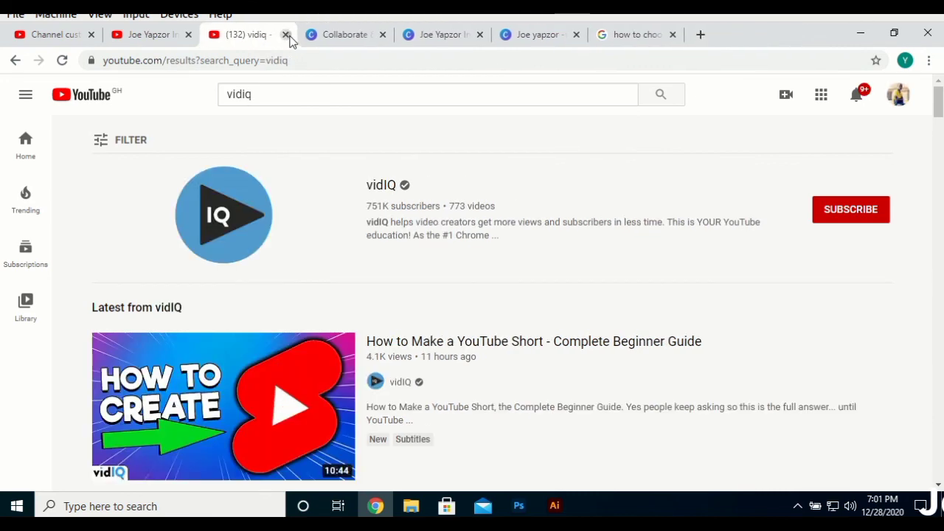
left_click(286, 35)
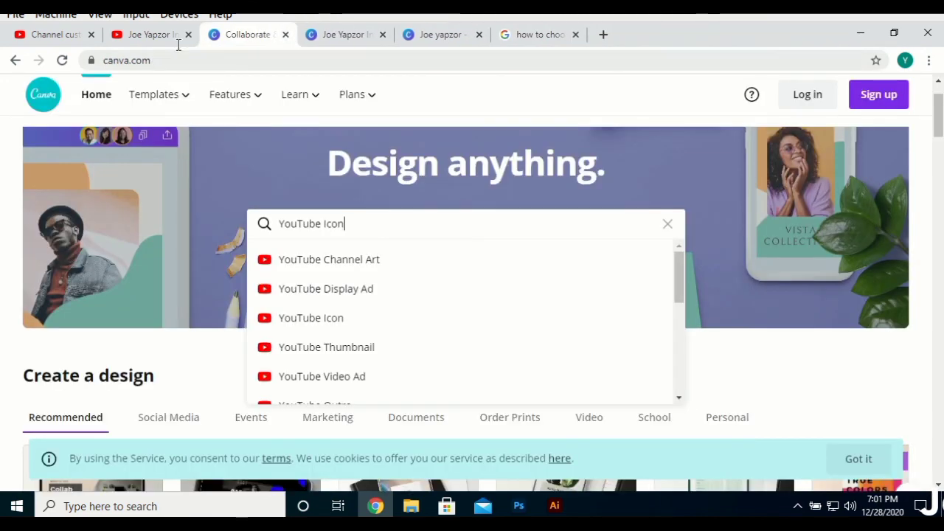
Step: Return to the Channel customization Branding page, scroll to the top, and go to the Studio Dashboard
left_click(56, 35)
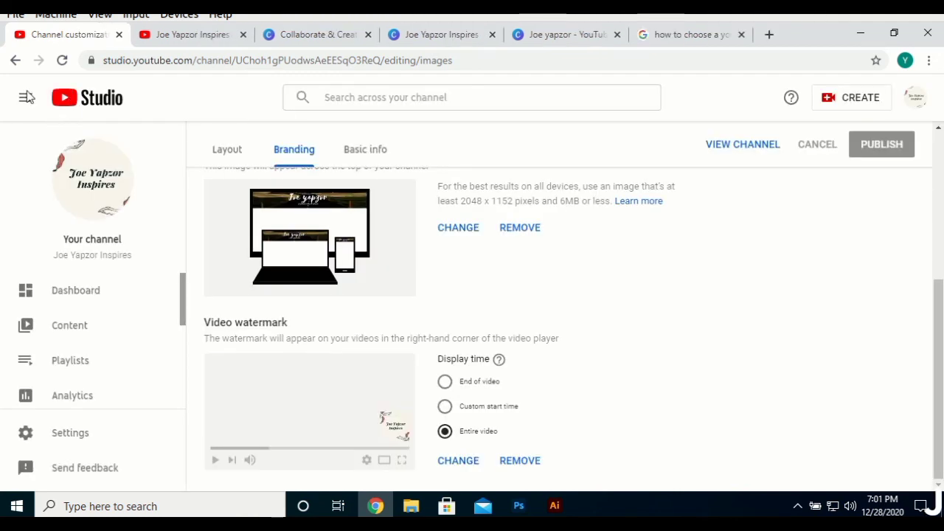
scroll(659, 347, "up", 5)
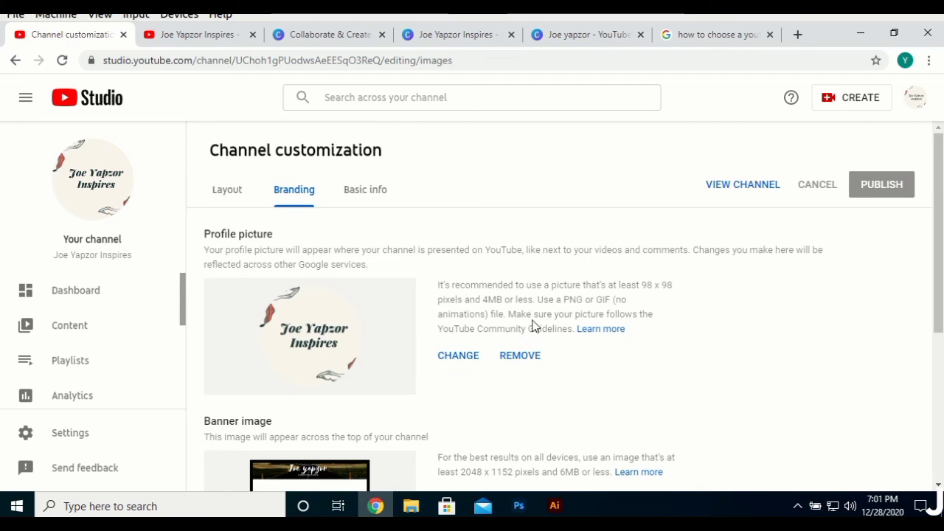
left_click(55, 295)
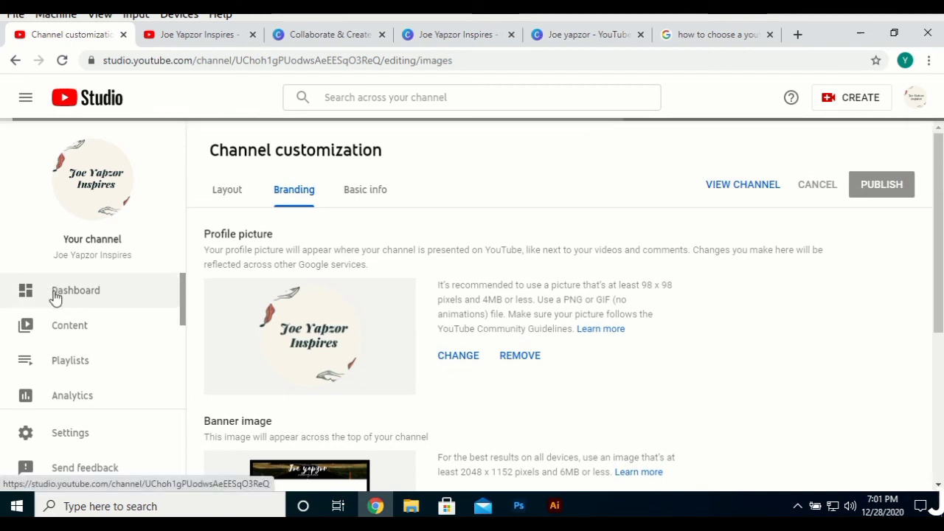